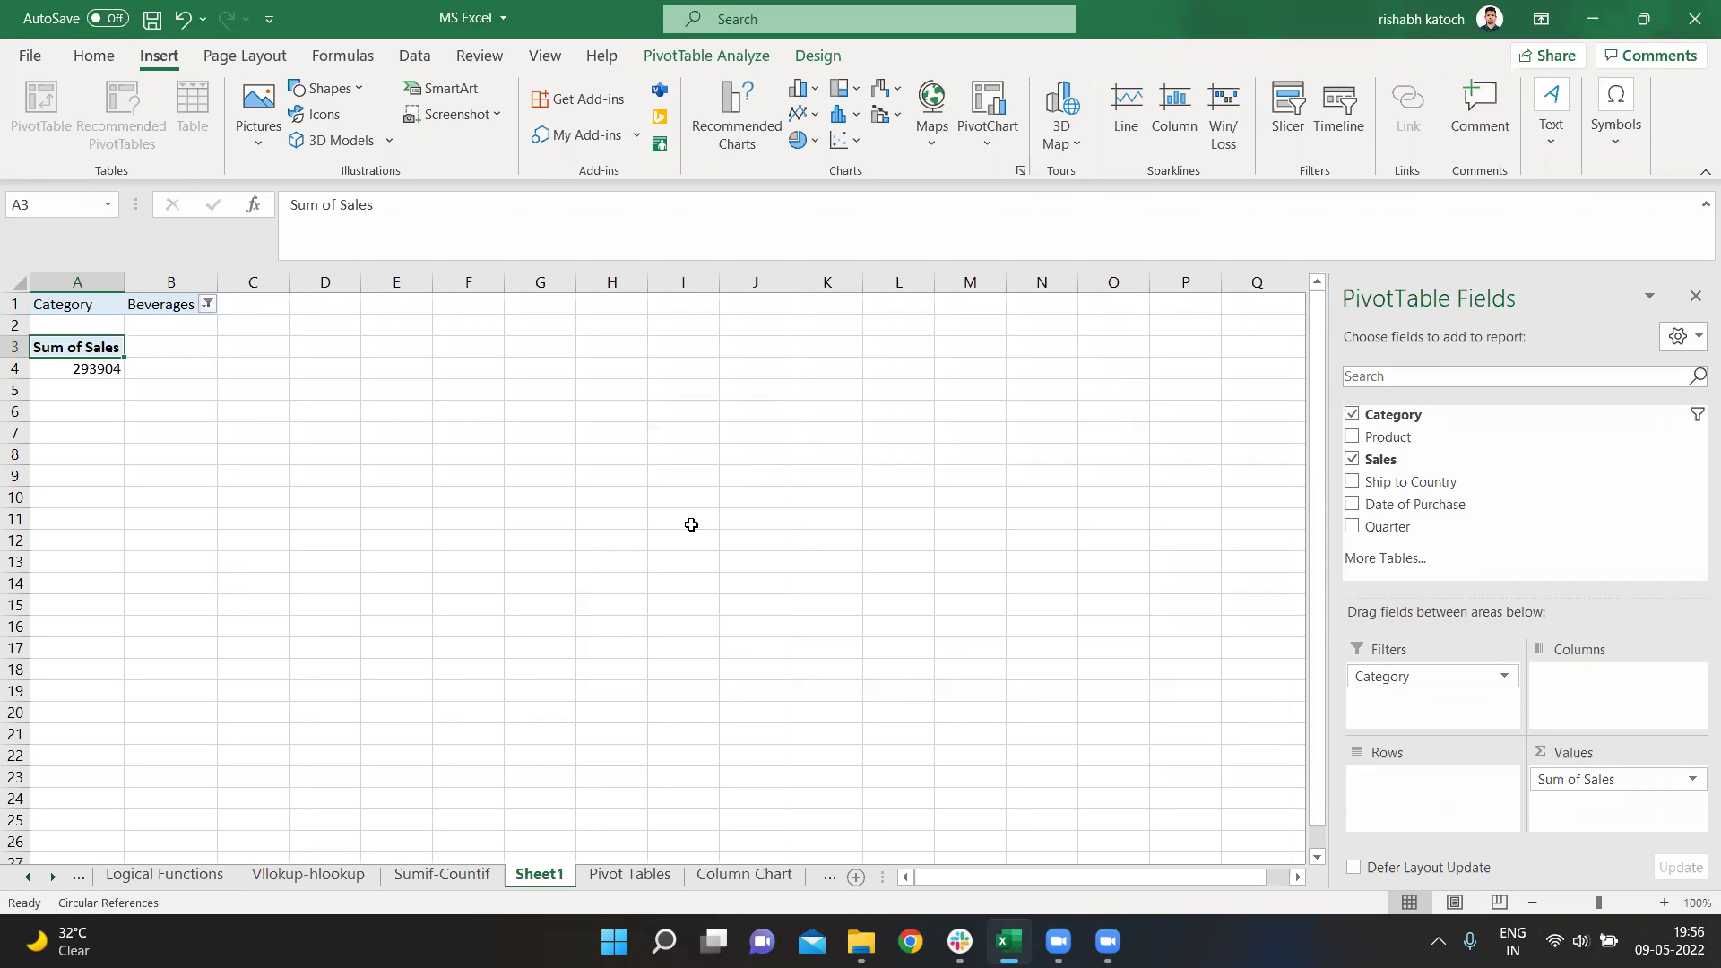
Add the Product field to the rows of the pivot table filtered to Beverages on Sheet1
{"action": "left_click", "coordinate": [632, 874]}
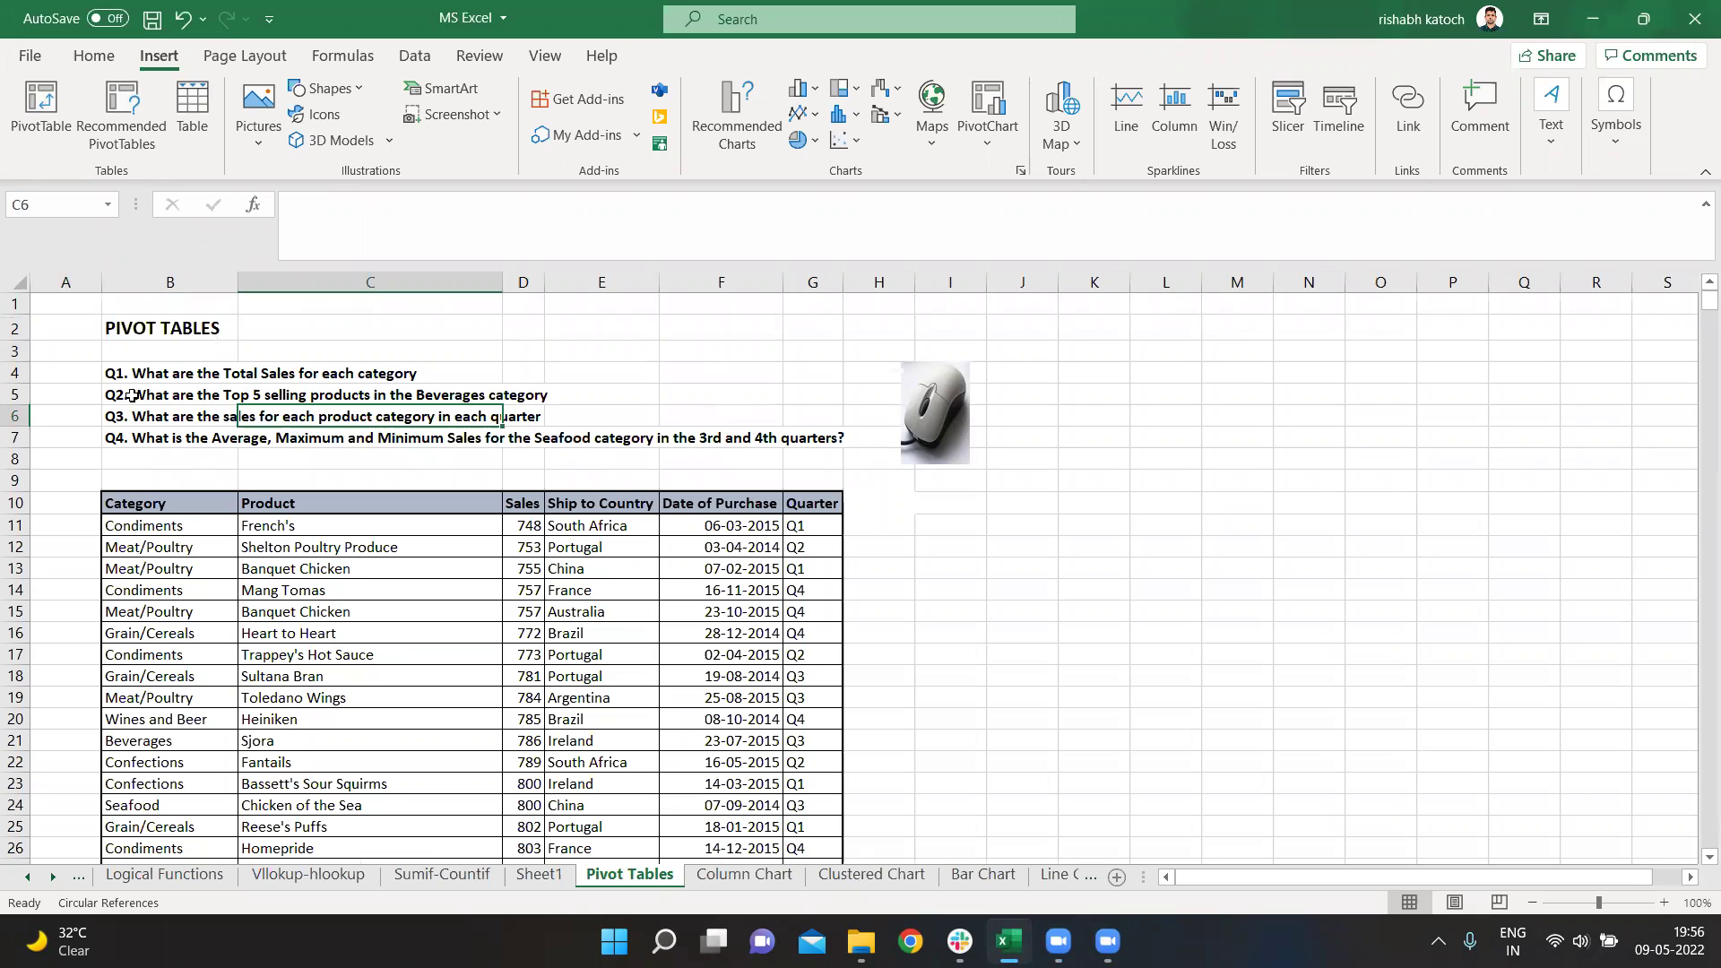
{"action": "left_click", "coordinate": [537, 875]}
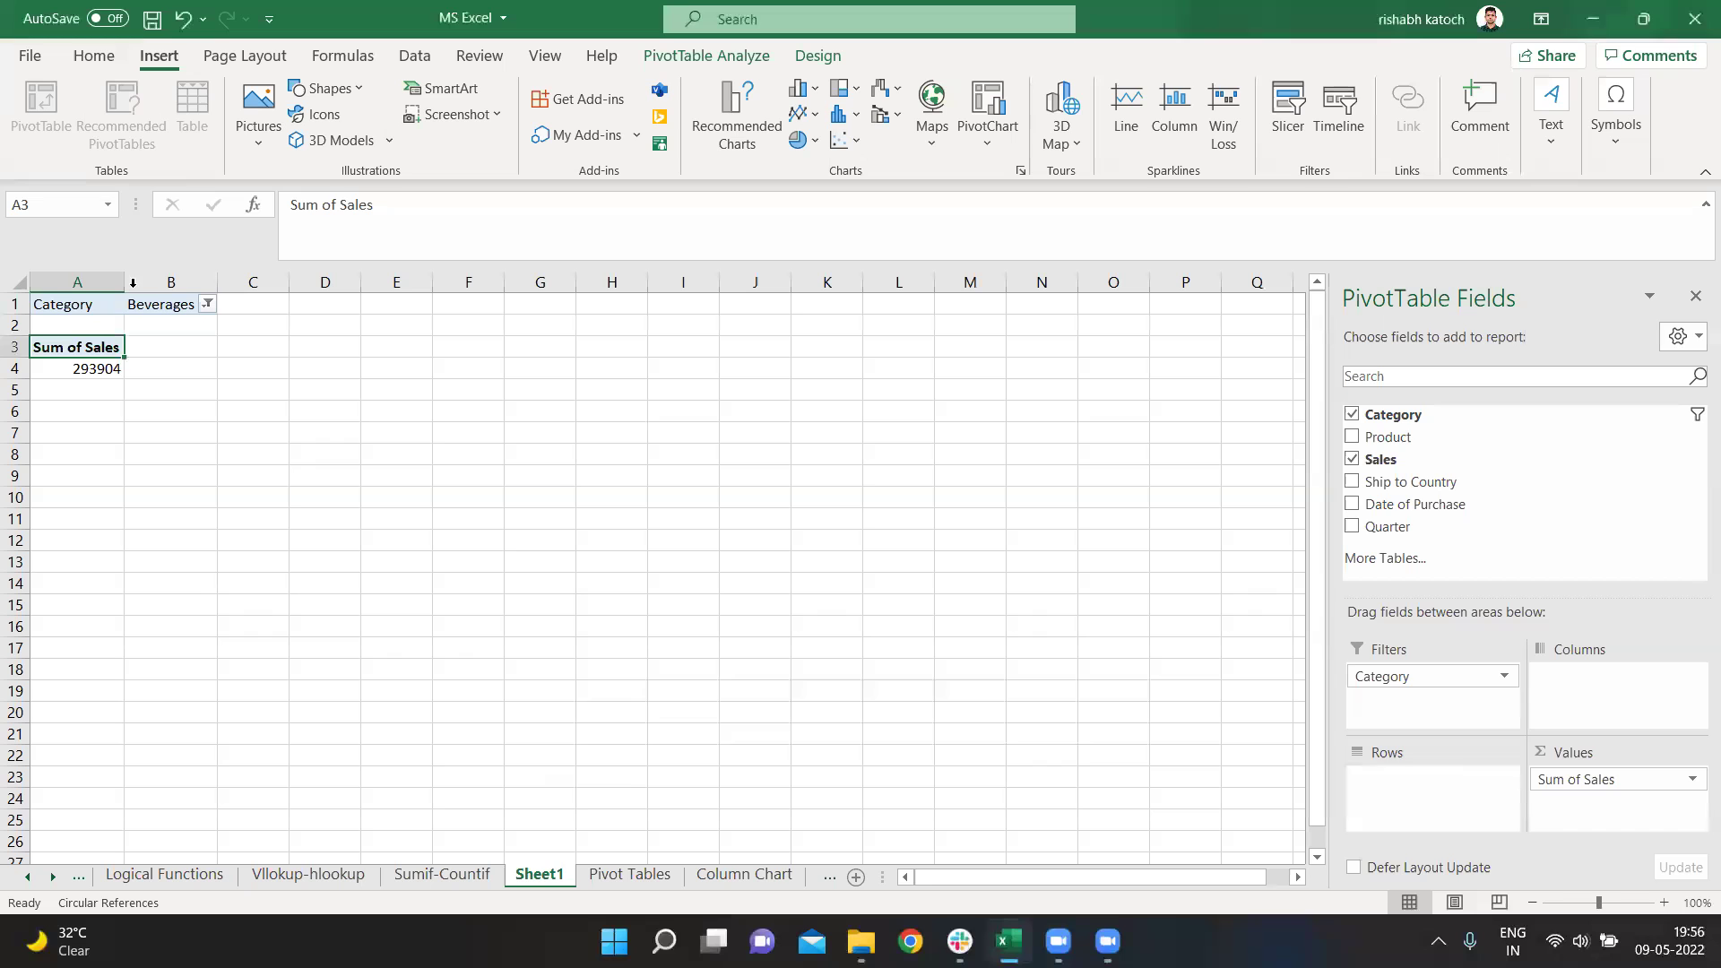
{"action": "left_click", "coordinate": [1353, 437]}
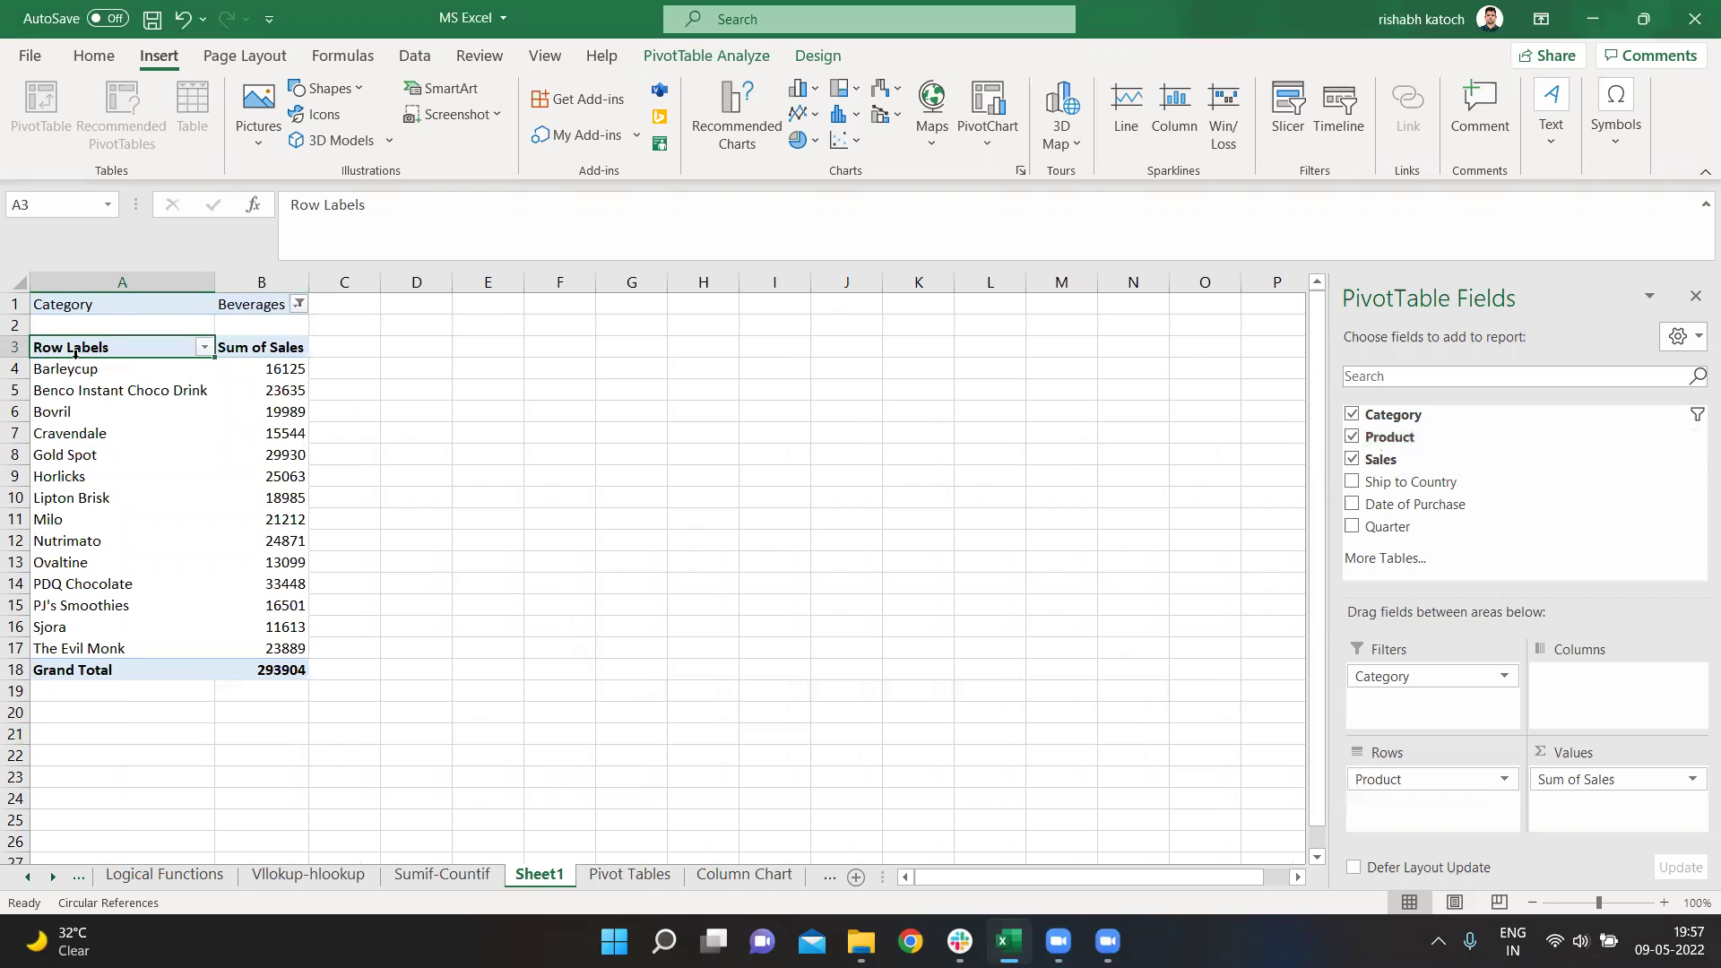
{"action": "left_click_drag", "start_coordinate": [108, 369], "coordinate": [287, 649]}
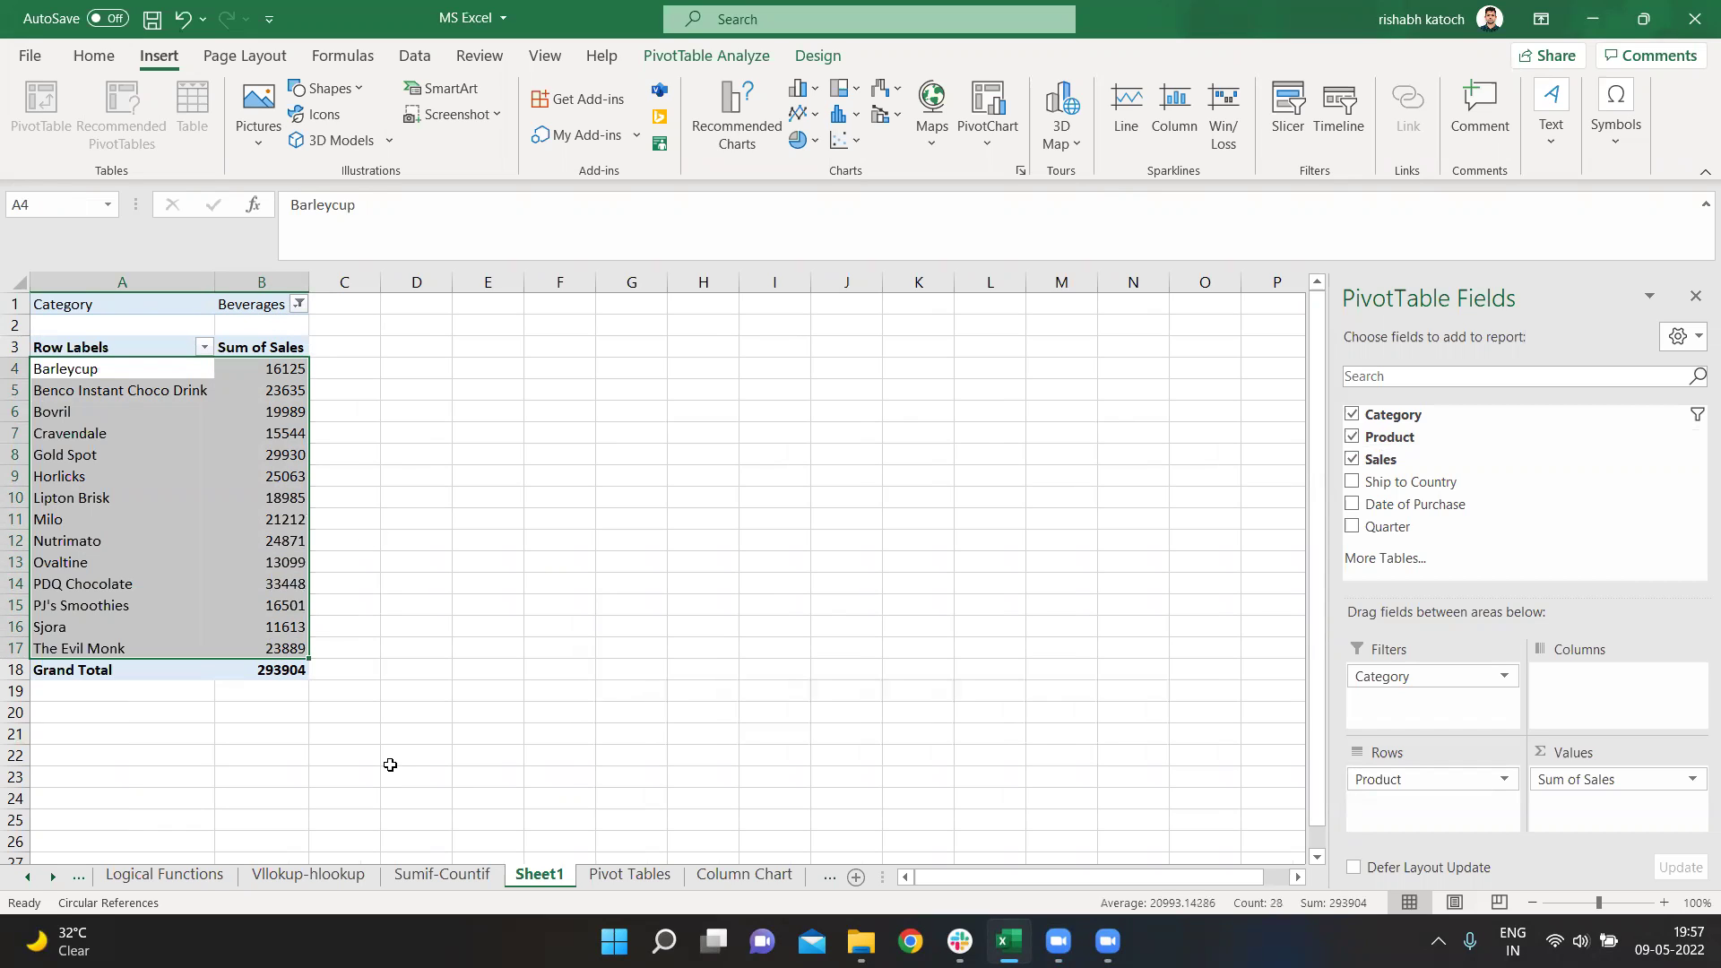
Sort the pivot table's products in descending order by Sum of Sales
{"action": "left_click", "coordinate": [605, 877]}
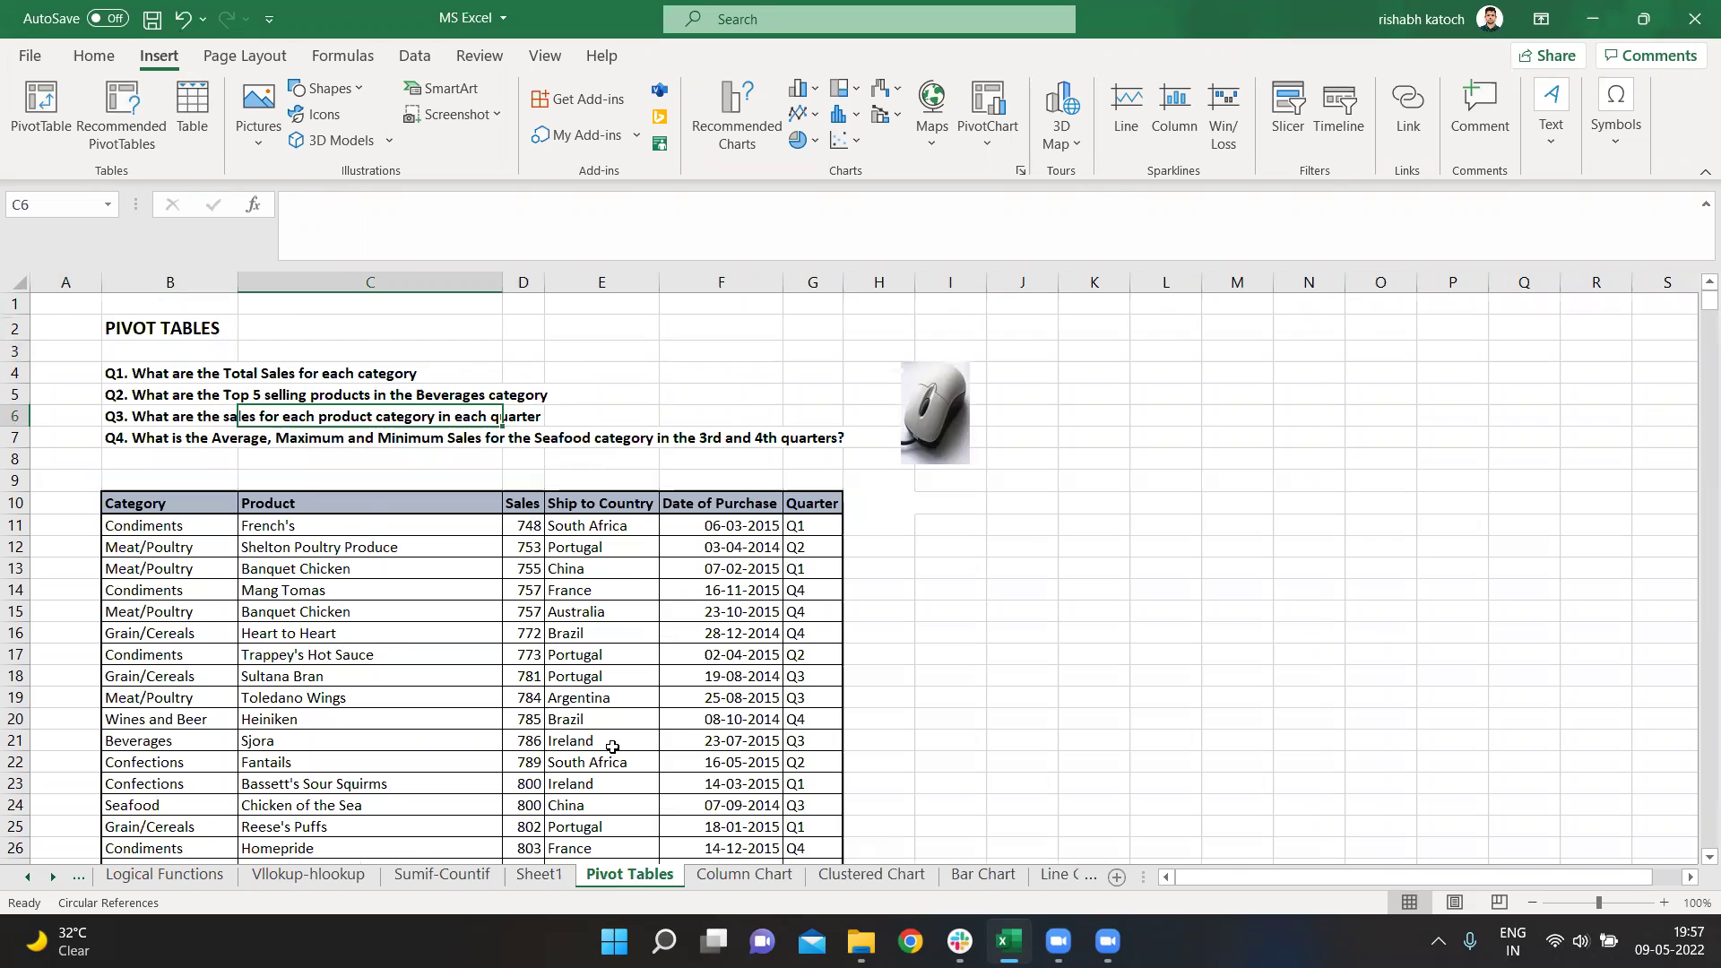
{"action": "left_click", "coordinate": [539, 875]}
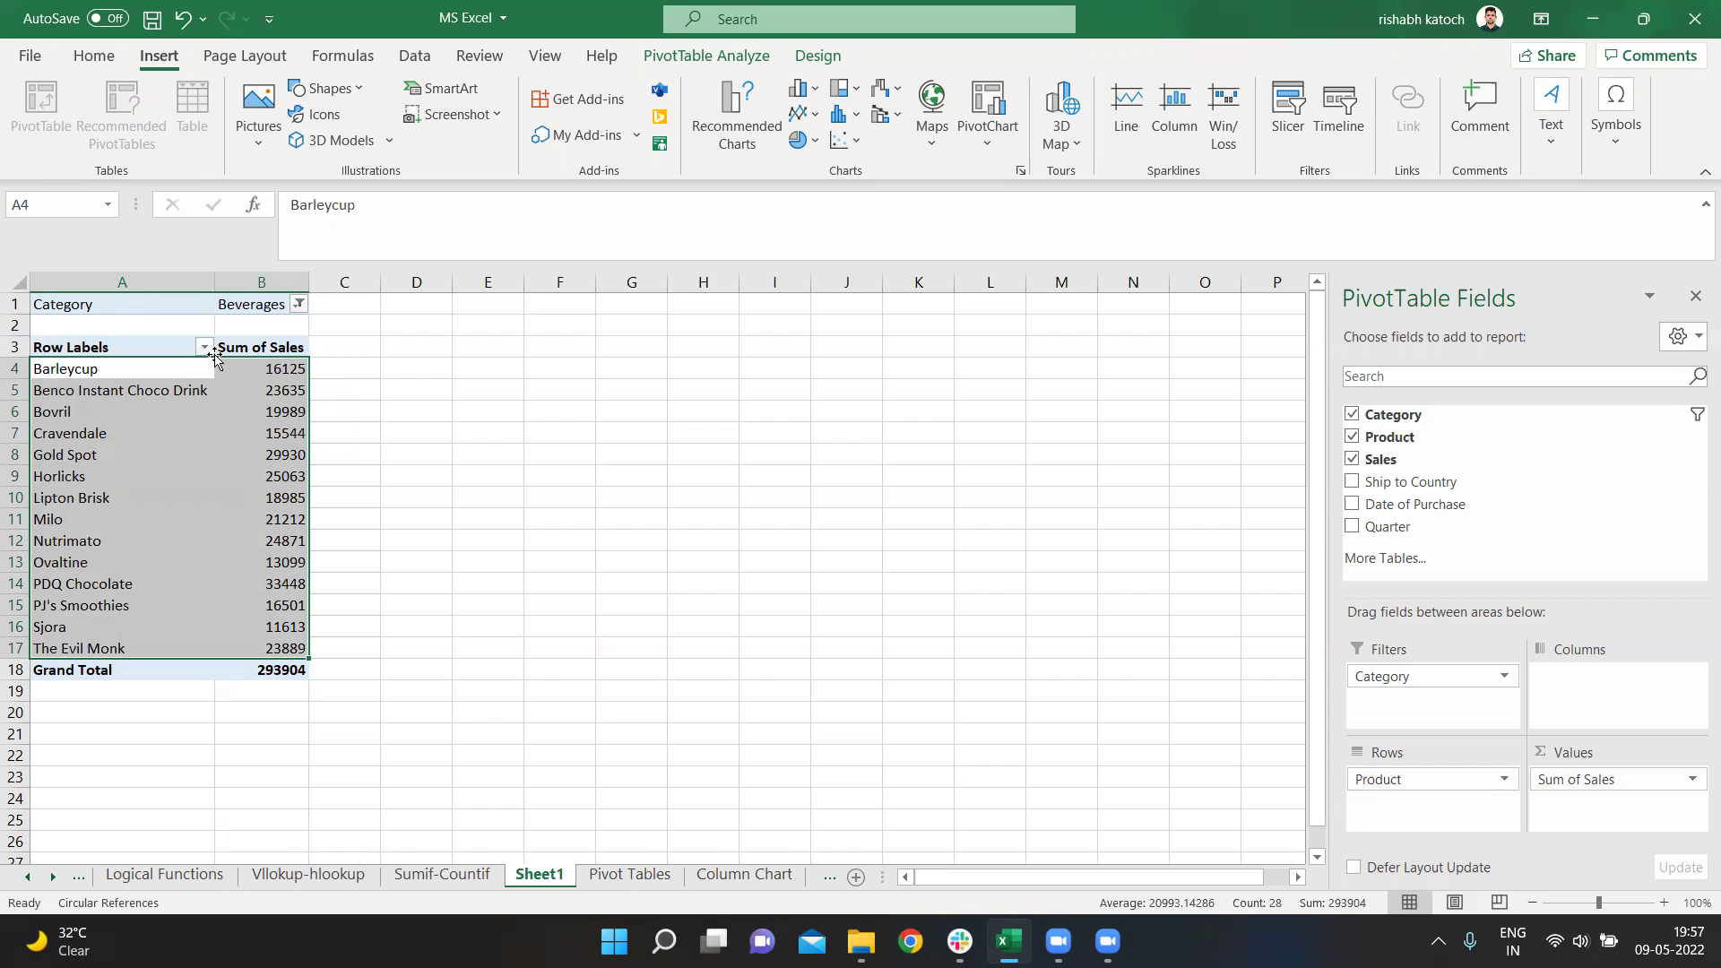
{"action": "left_click", "coordinate": [611, 402]}
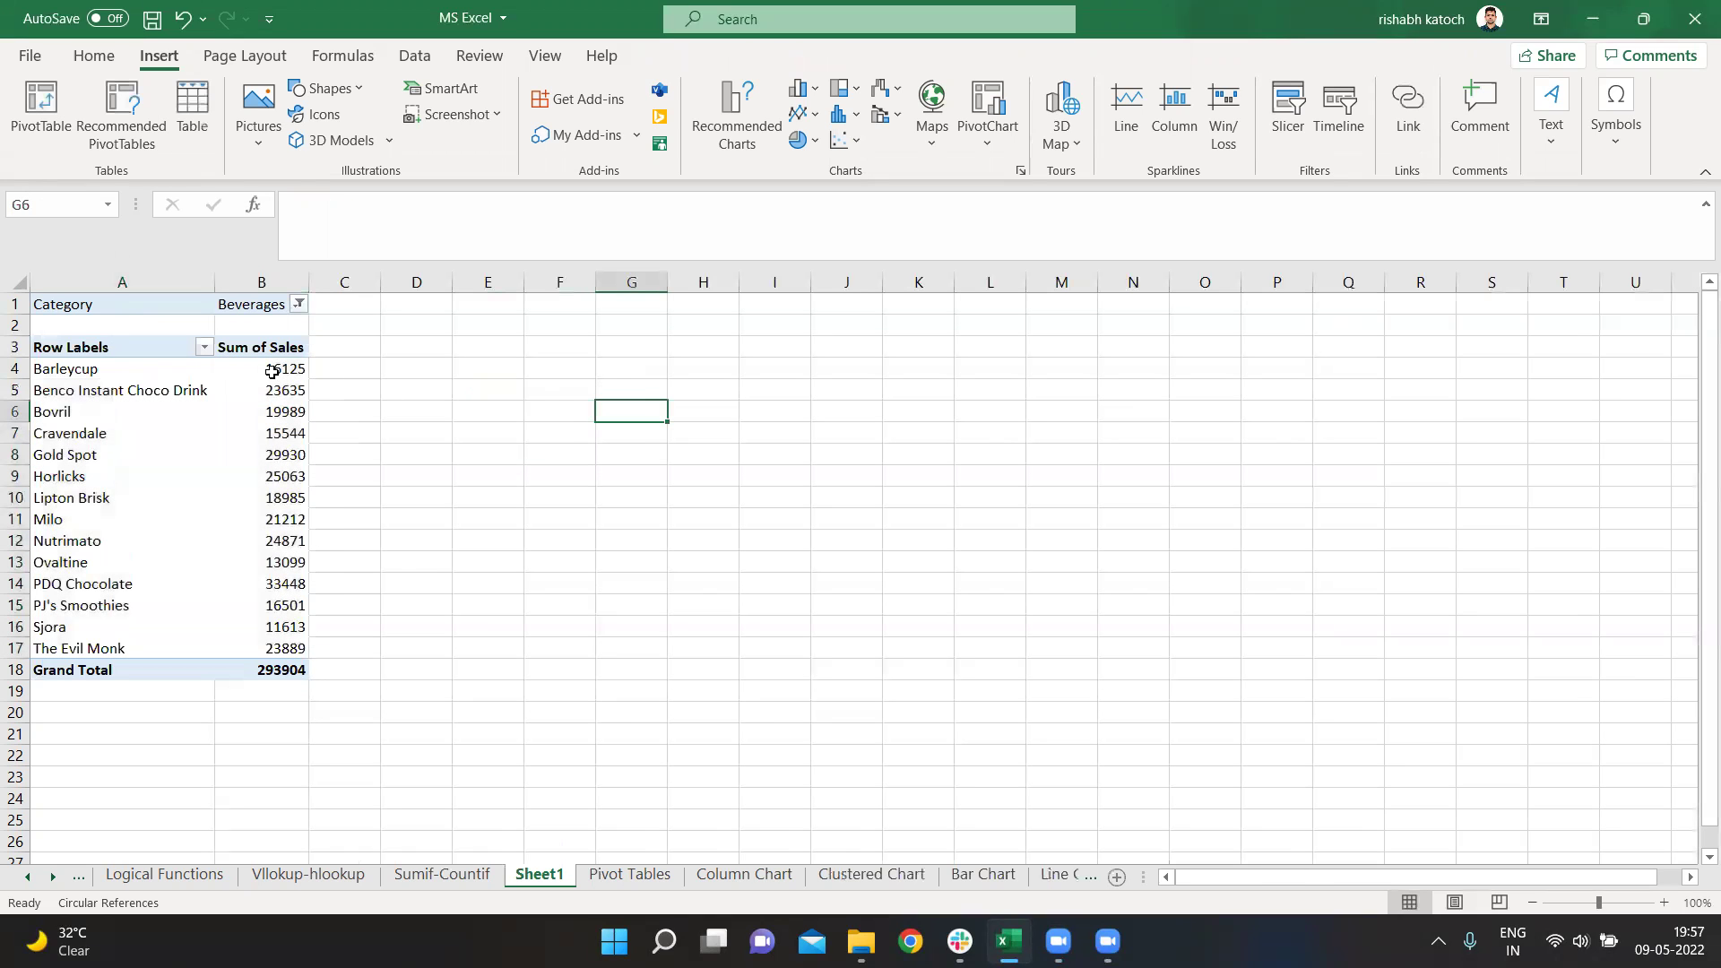
{"action": "left_click", "coordinate": [204, 348]}
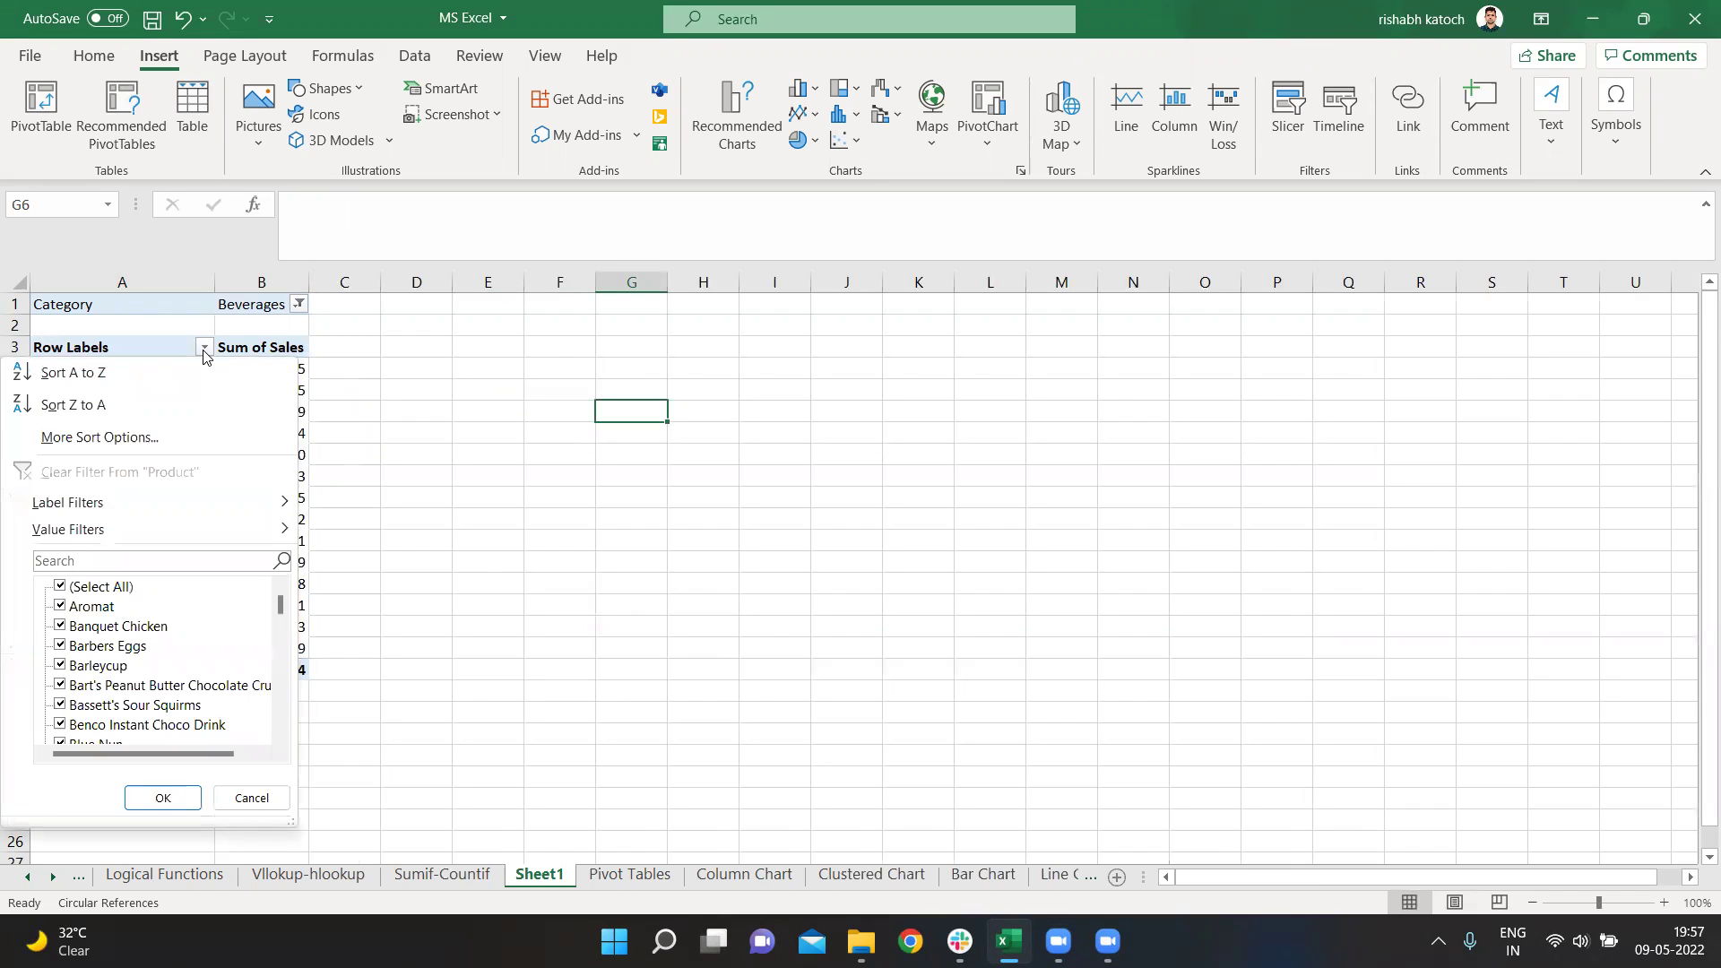
{"action": "left_click", "coordinate": [173, 437]}
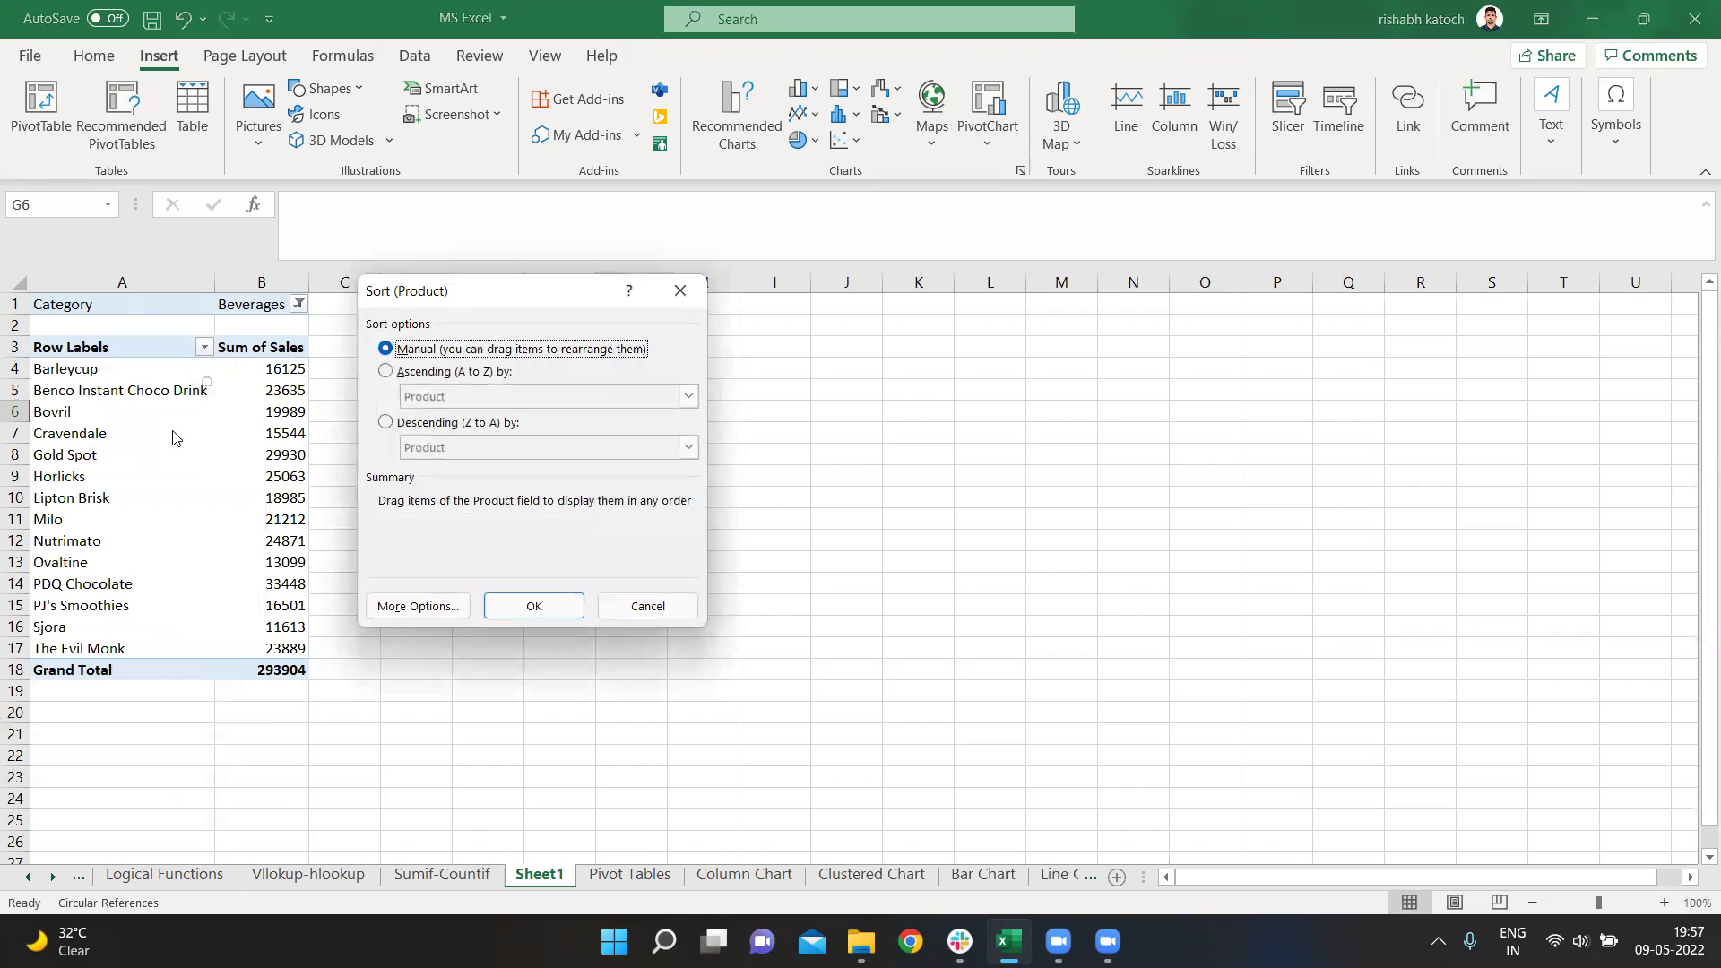
{"action": "left_click", "coordinate": [423, 426]}
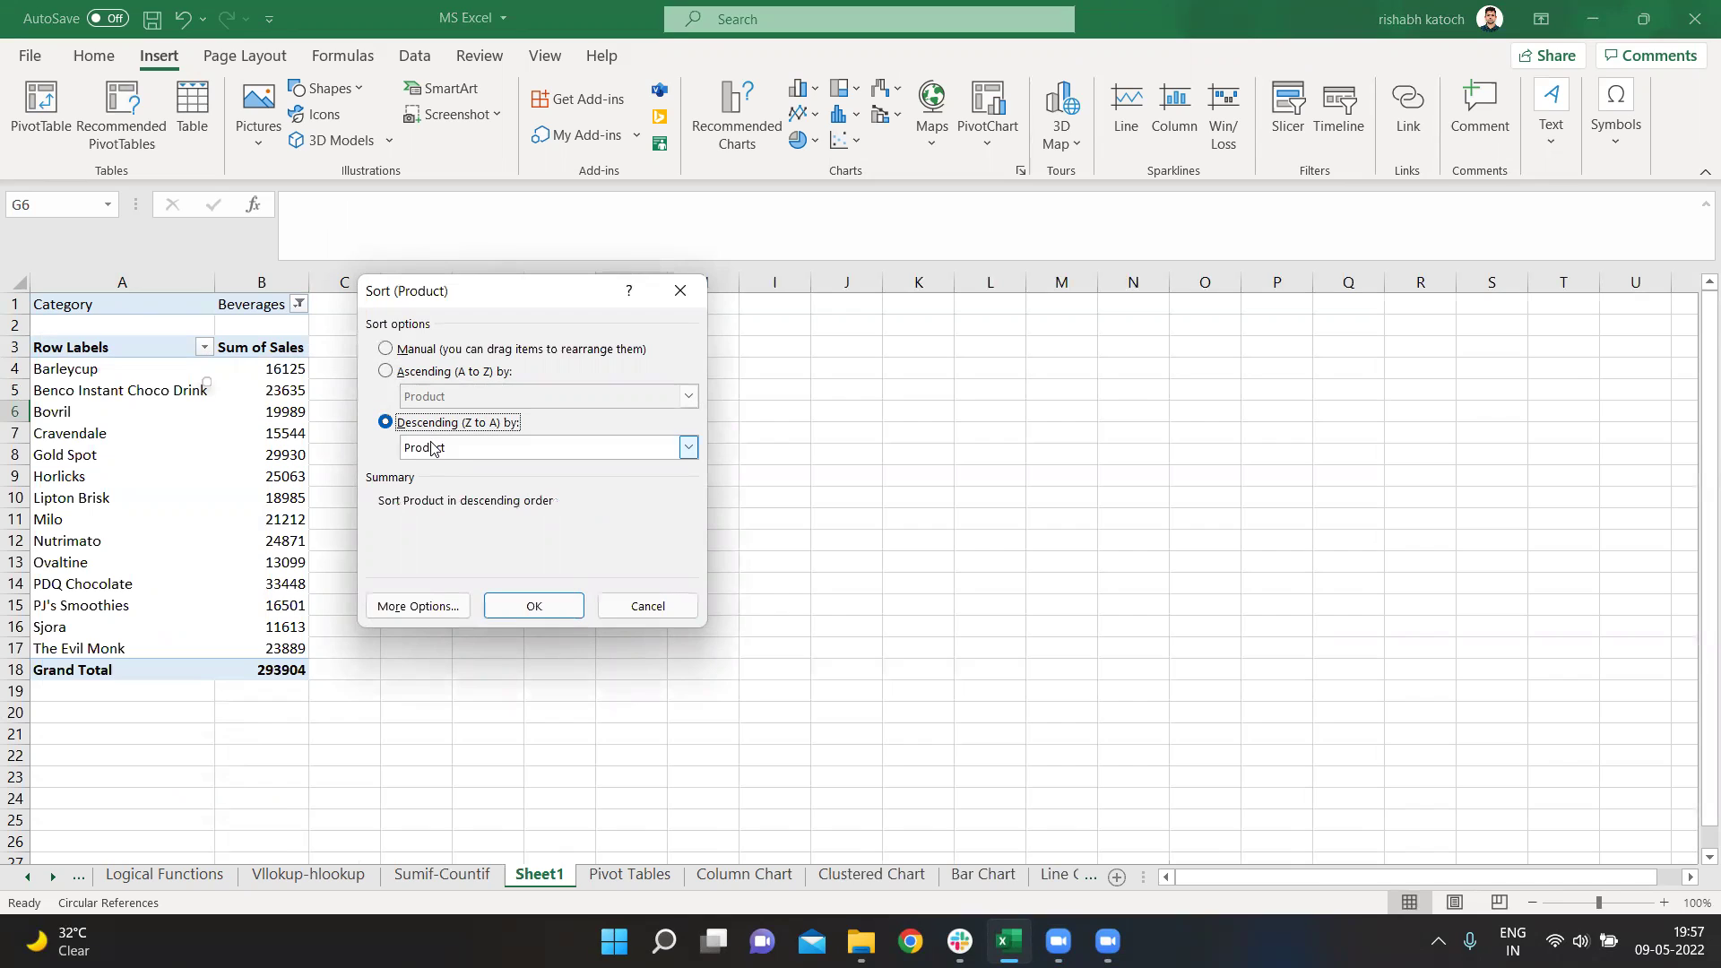
{"action": "left_click", "coordinate": [434, 448]}
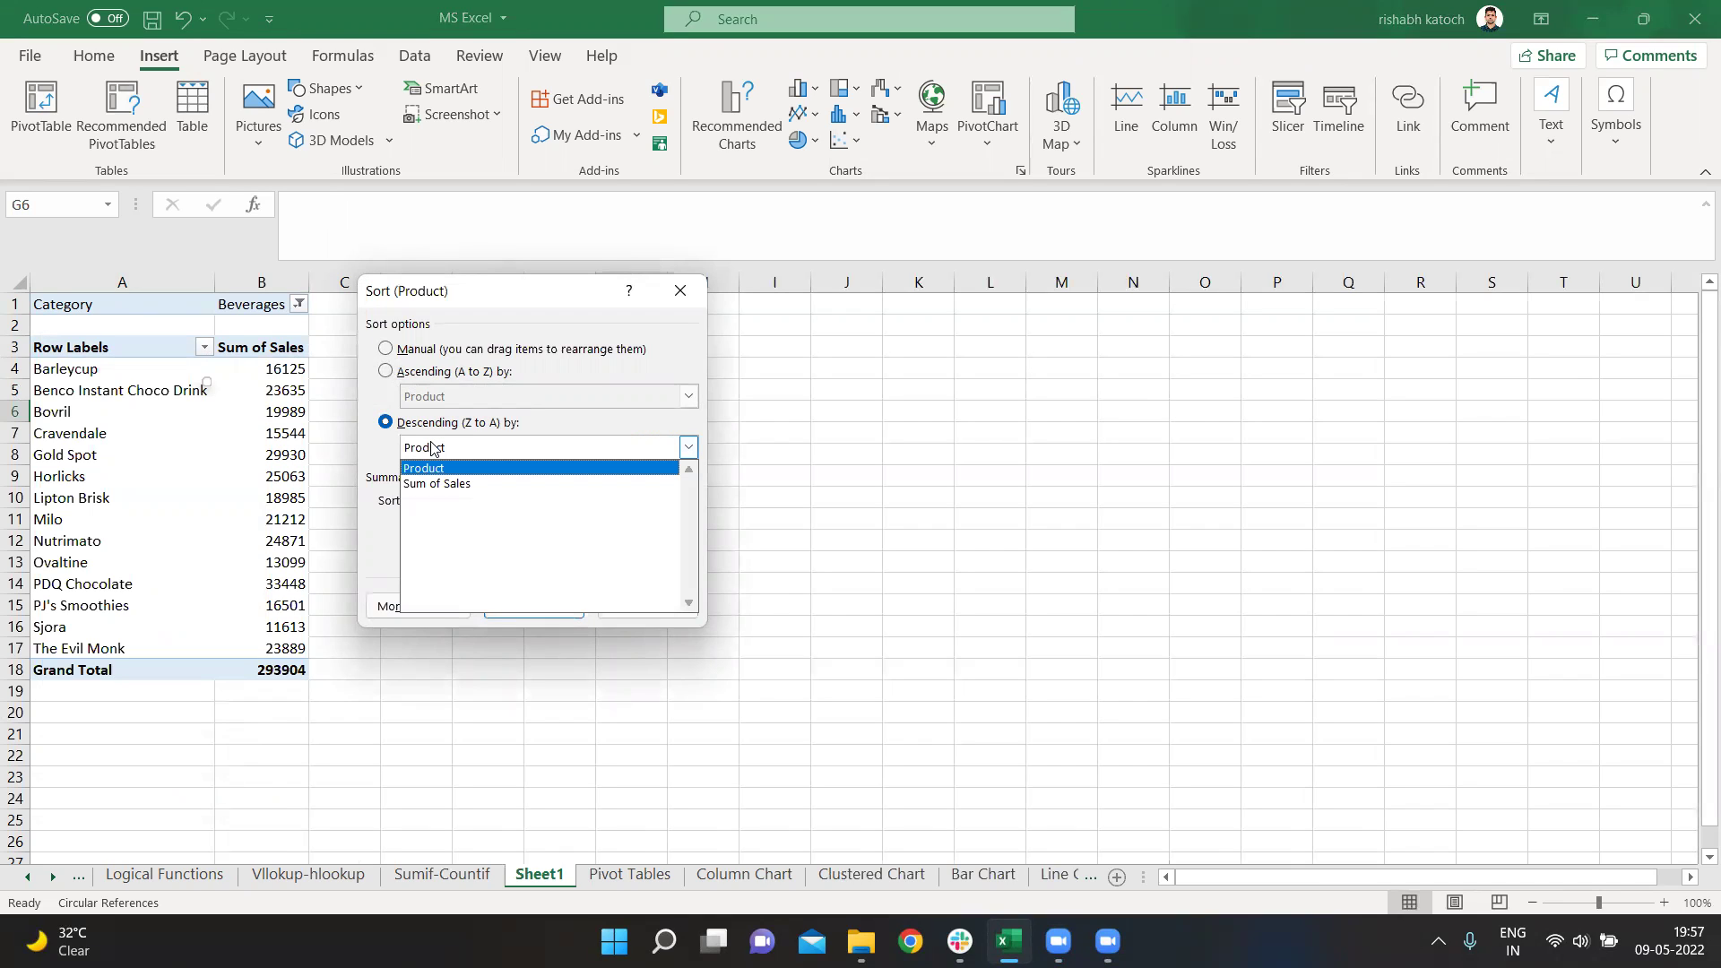
{"action": "left_click", "coordinate": [464, 486]}
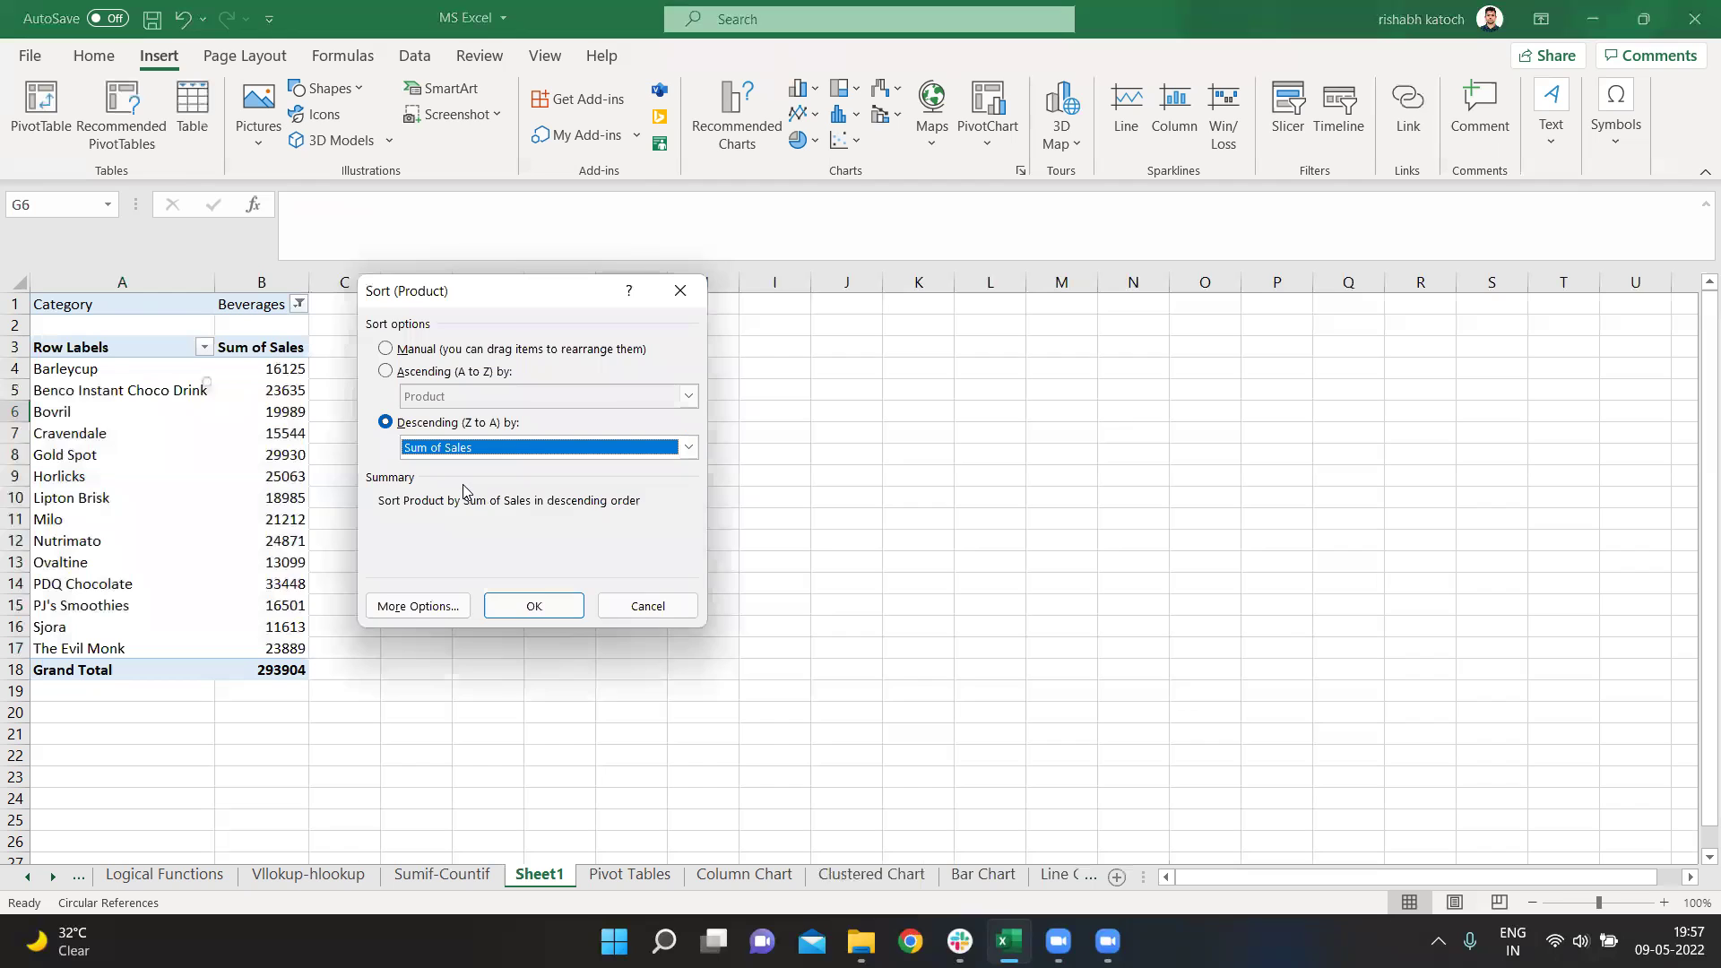
{"action": "left_click", "coordinate": [534, 605]}
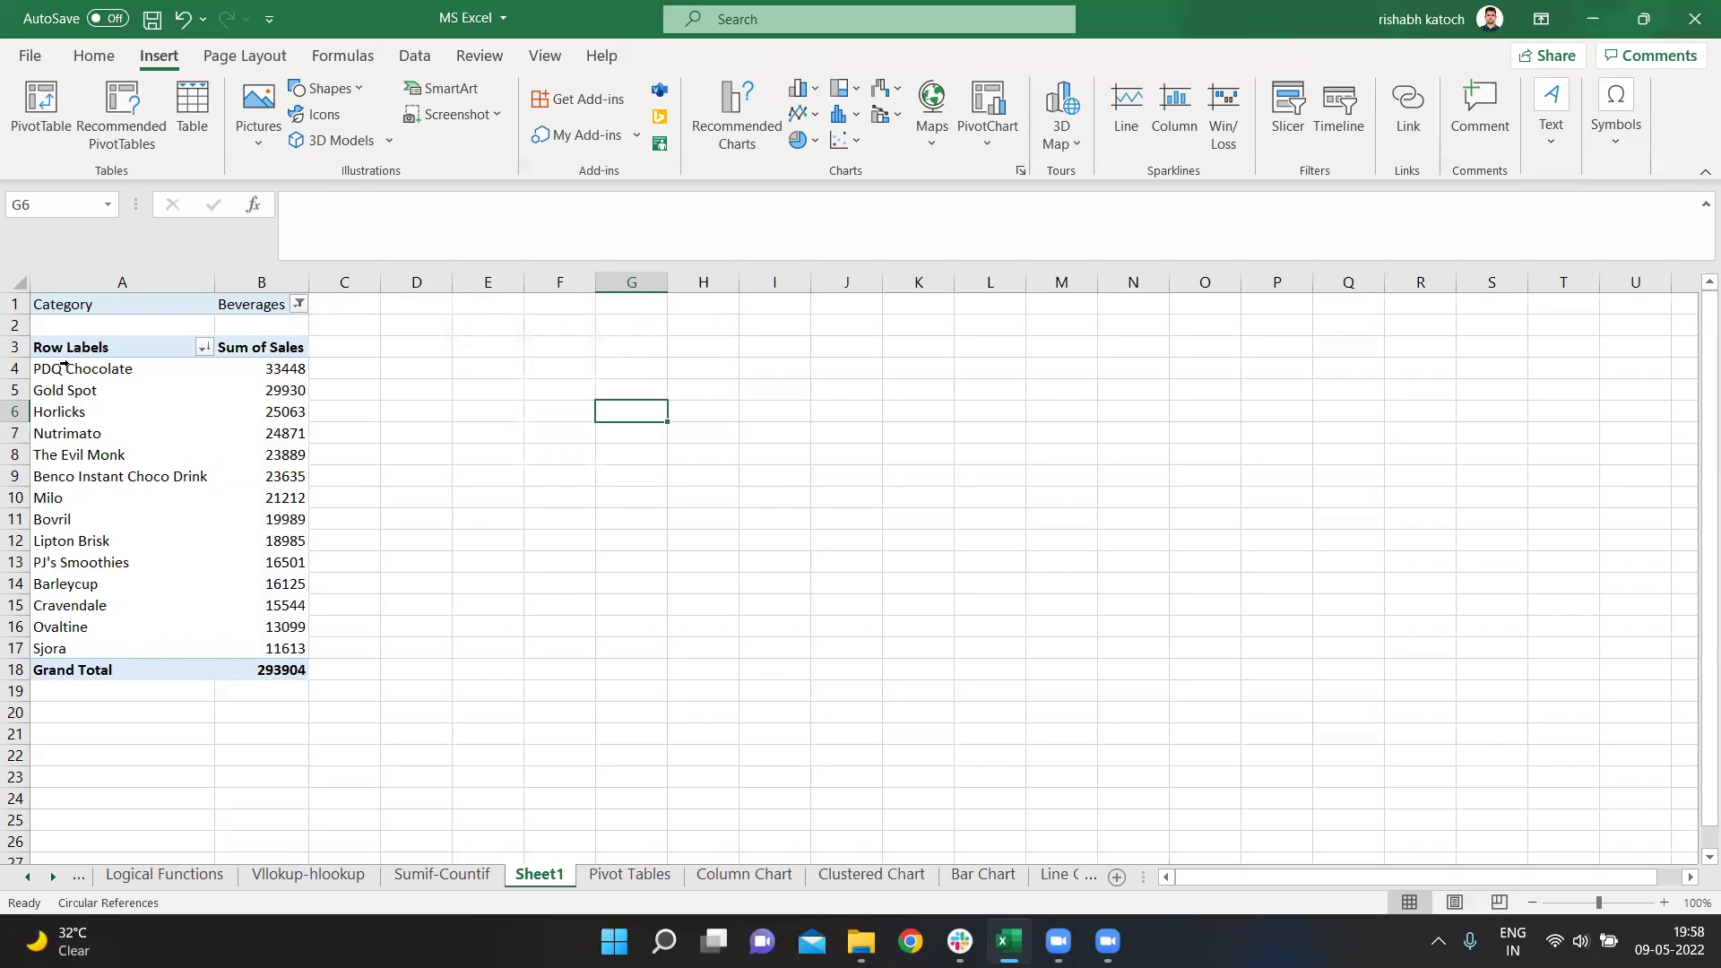
Copy the headers and top five products (A3:B8), paste them as values at G3, and widen columns G and H to fit
{"action": "left_click_drag", "start_coordinate": [72, 349], "coordinate": [288, 457]}
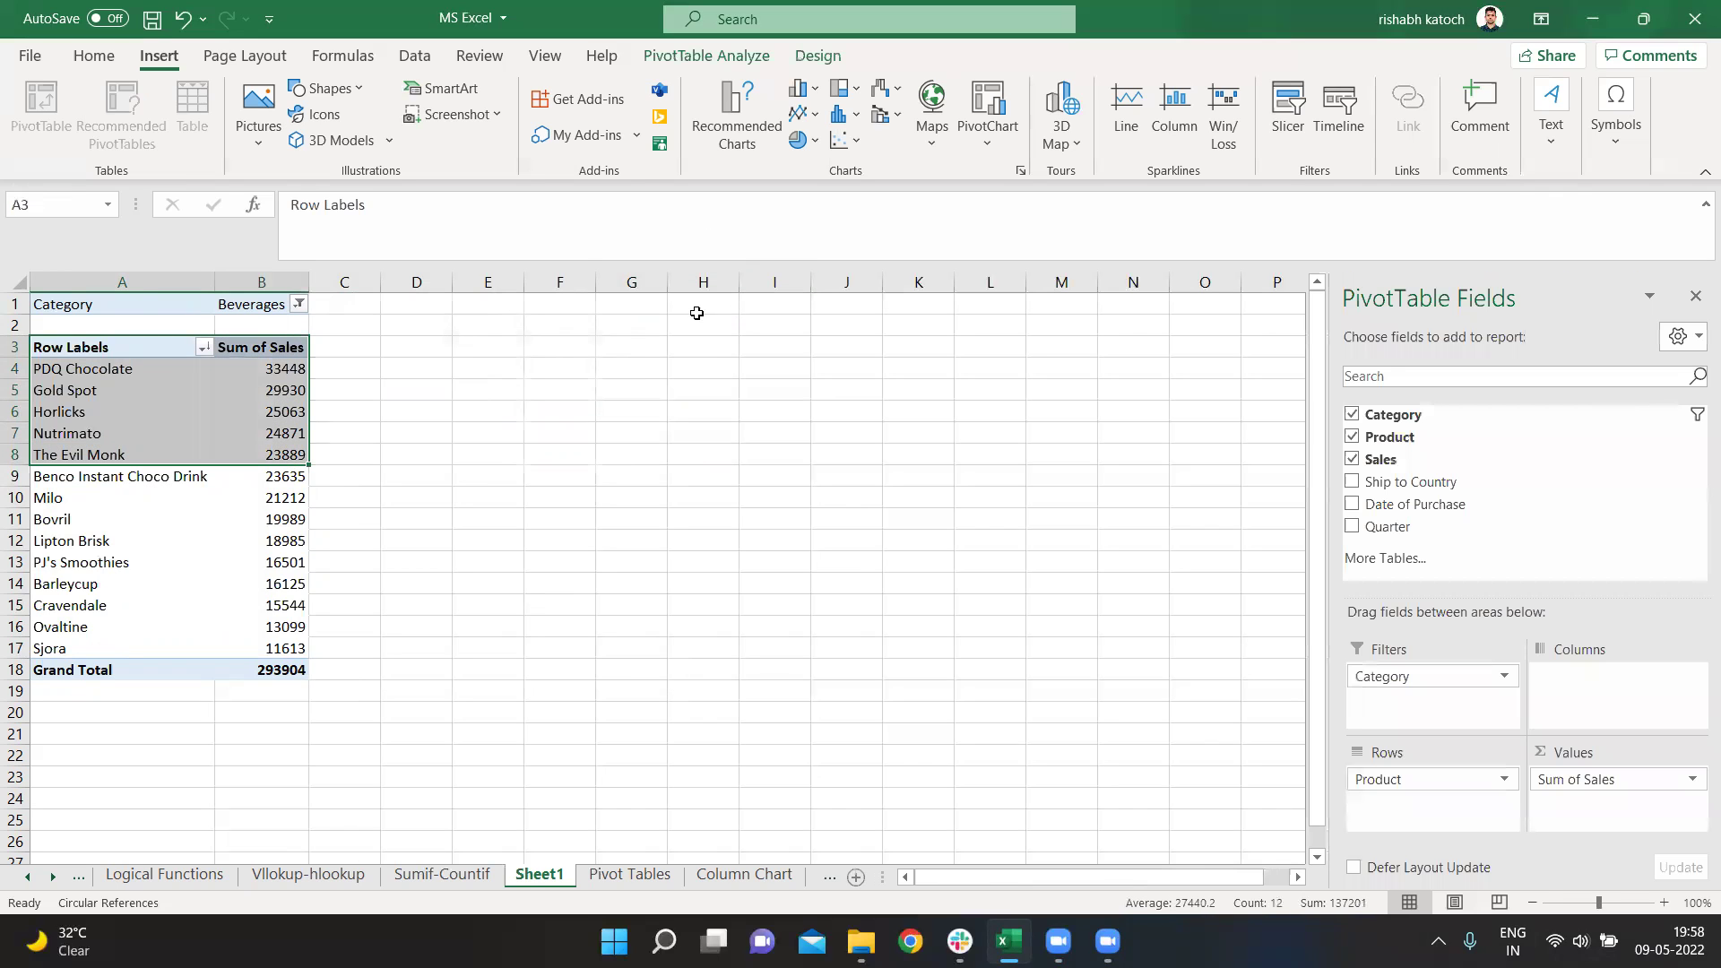
{"action": "key", "text": "ctrl+c"}
{"action": "right_click", "coordinate": [634, 349]}
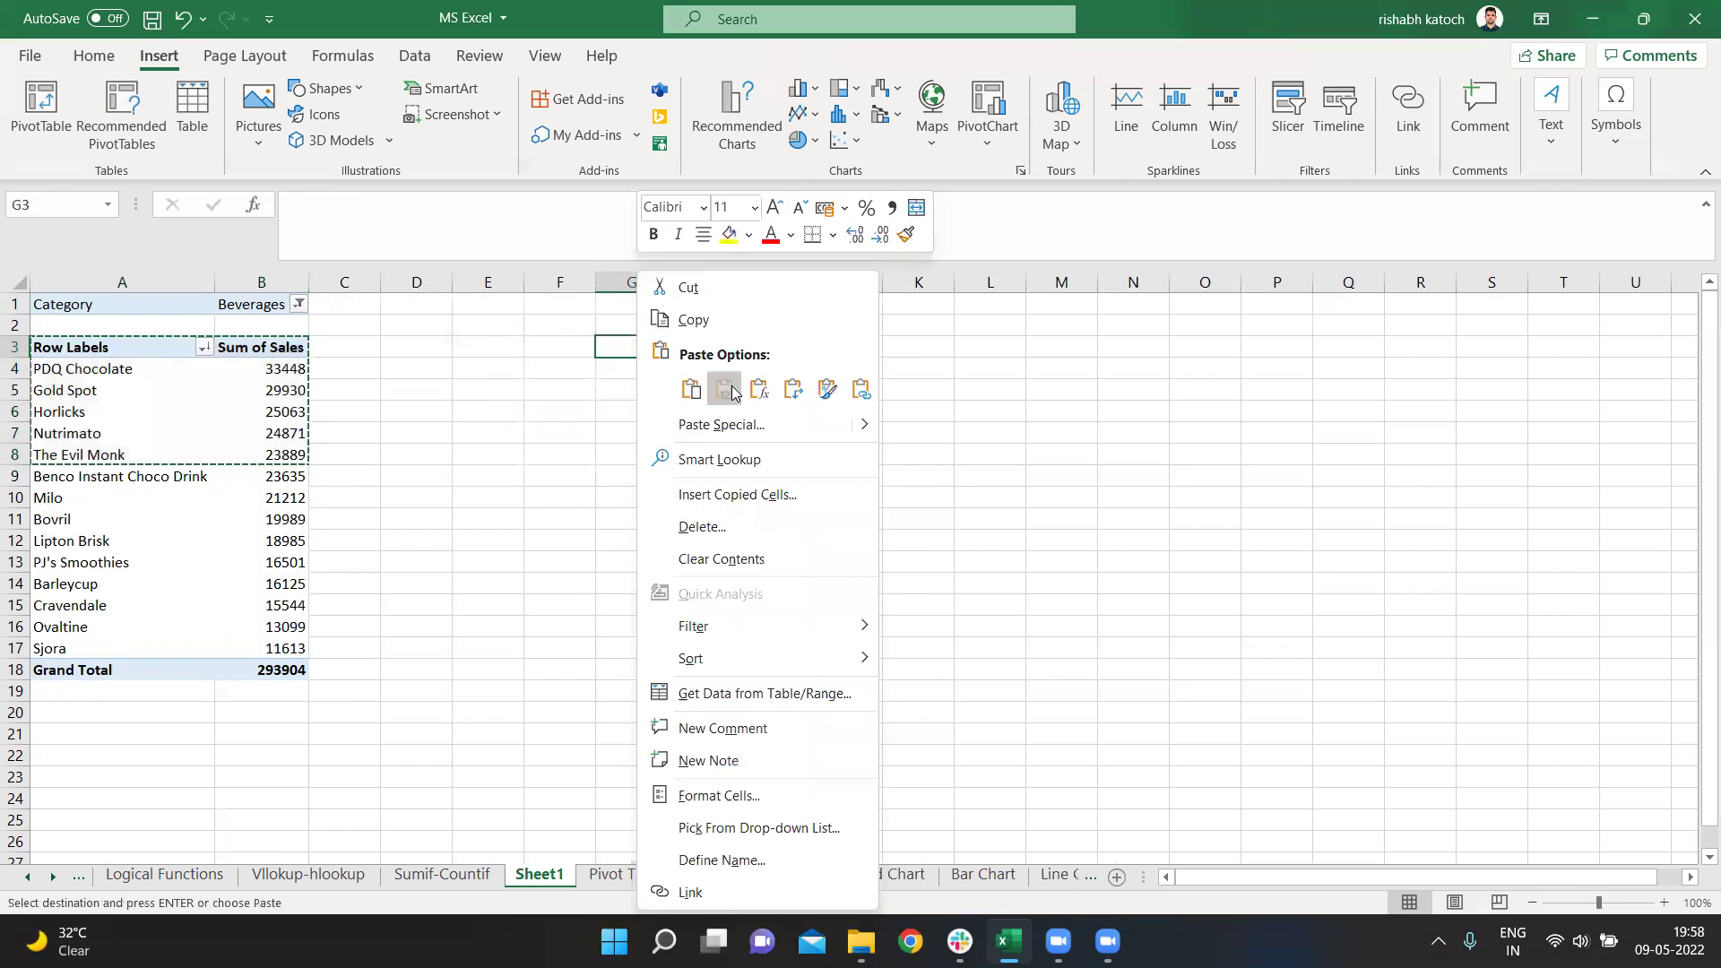
{"action": "left_click", "coordinate": [733, 392]}
{"action": "left_click_drag", "start_coordinate": [668, 280], "coordinate": [704, 281]}
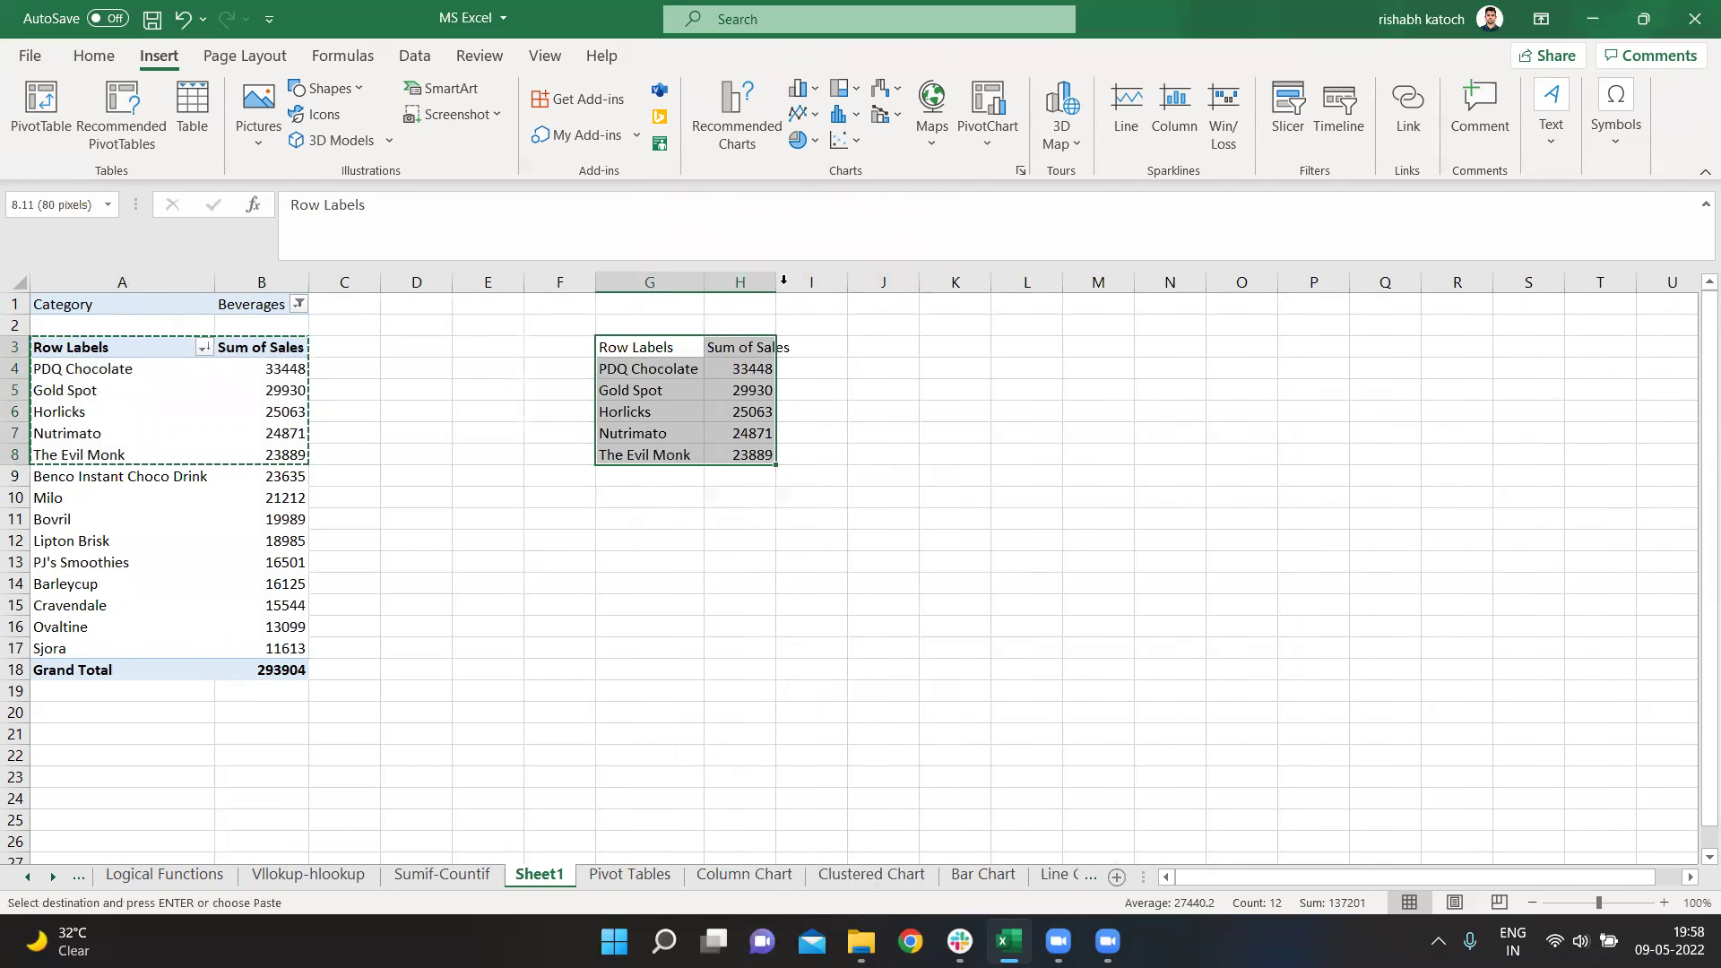
{"action": "double_click", "coordinate": [777, 281]}
Rename the copied table's headers in G3 and H3 as Product and Sales
{"action": "left_click", "coordinate": [676, 349]}
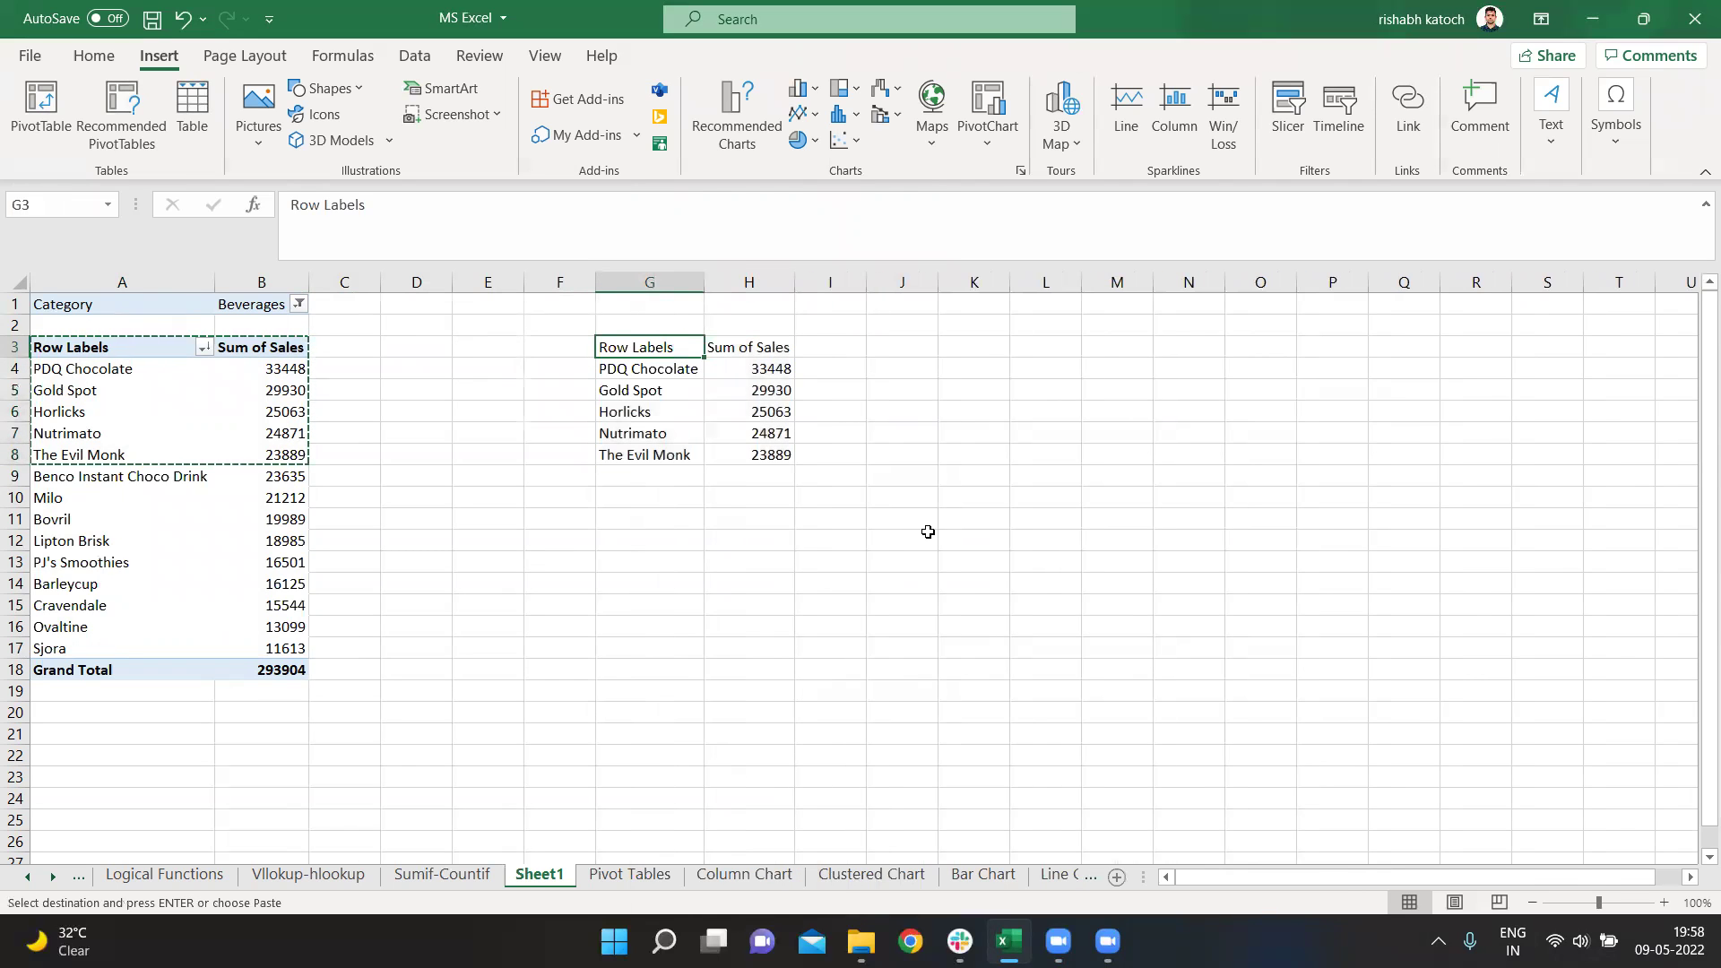
{"action": "type", "text": "Prou"}
{"action": "key", "text": "BackSpace"}
{"action": "type", "text": "duct"}
{"action": "key", "text": "Tab"}
{"action": "type", "text": "Sales"}
{"action": "key", "text": "Tab"}
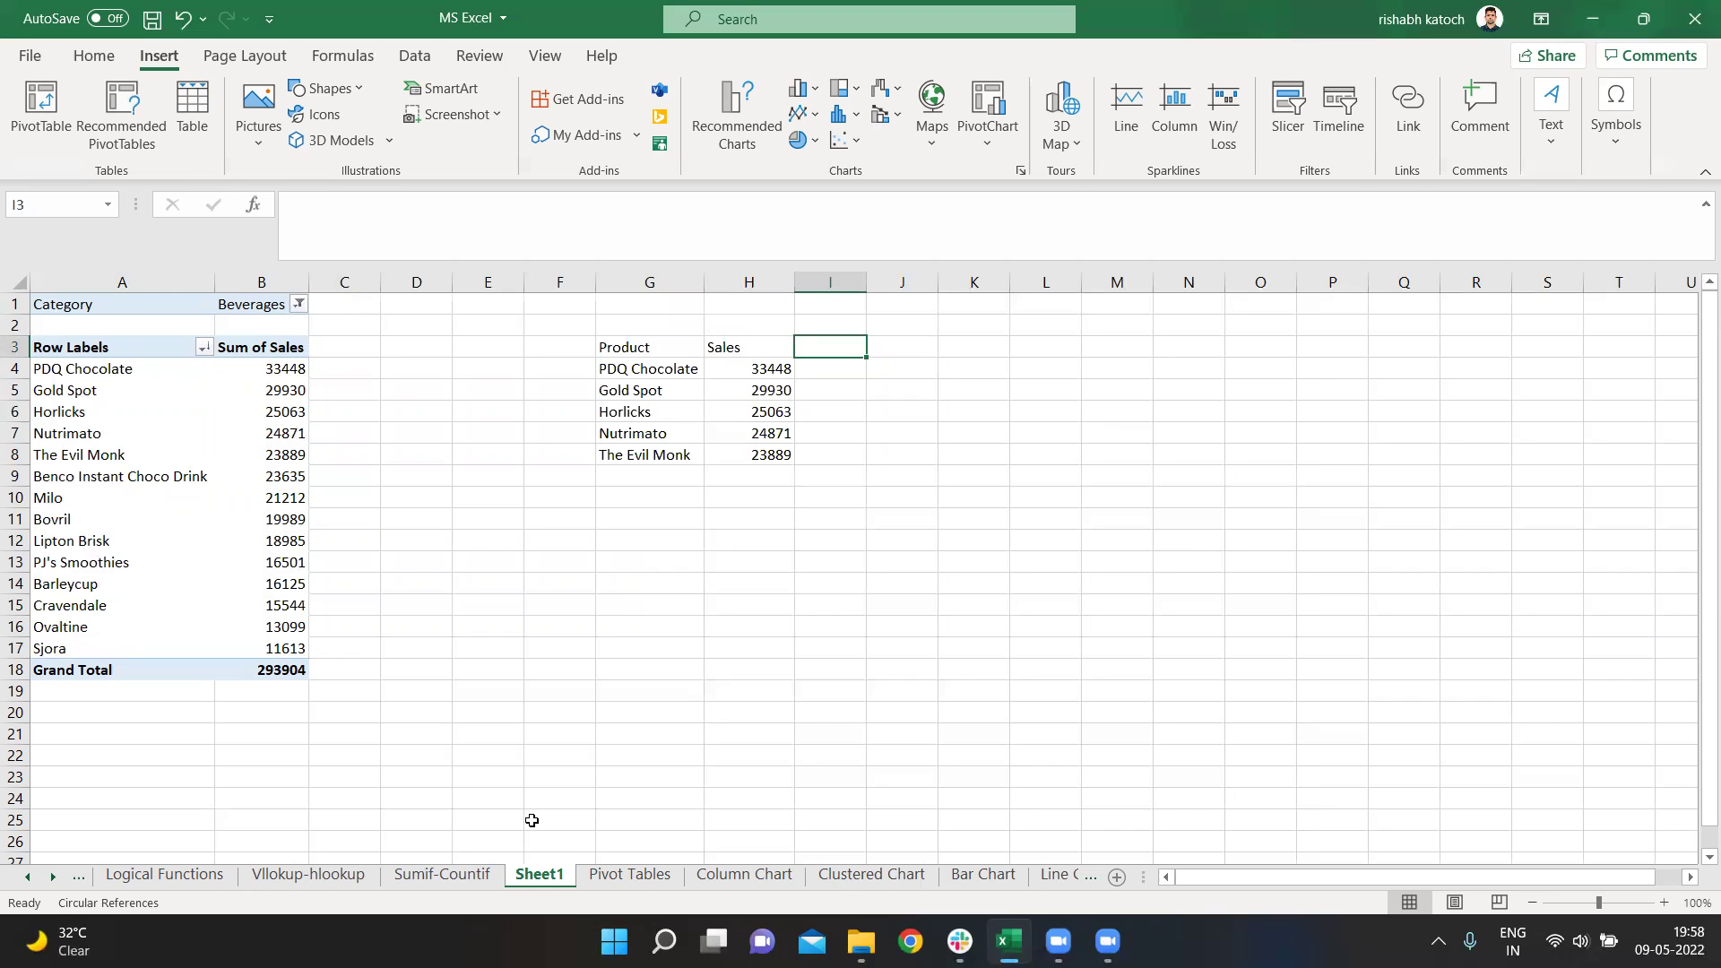
{"action": "left_click_drag", "start_coordinate": [634, 347], "coordinate": [735, 477]}
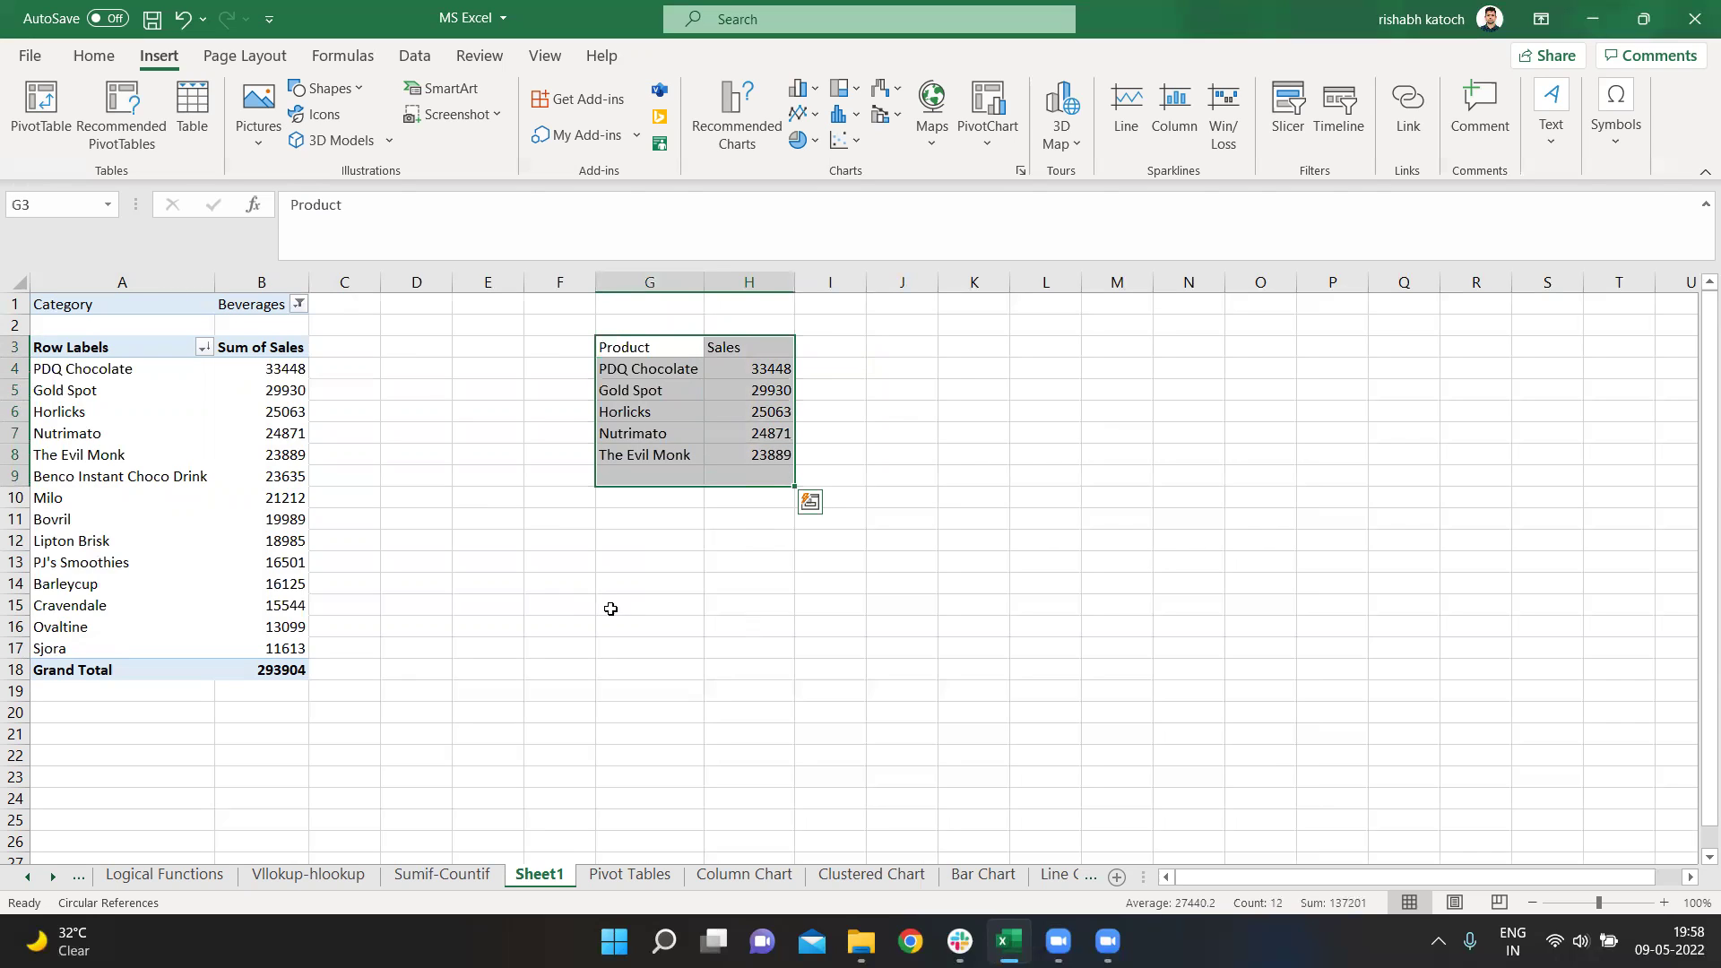
{"action": "left_click", "coordinate": [107, 455]}
{"action": "left_click_drag", "start_coordinate": [618, 347], "coordinate": [787, 459]}
{"action": "left_click", "coordinate": [126, 357]}
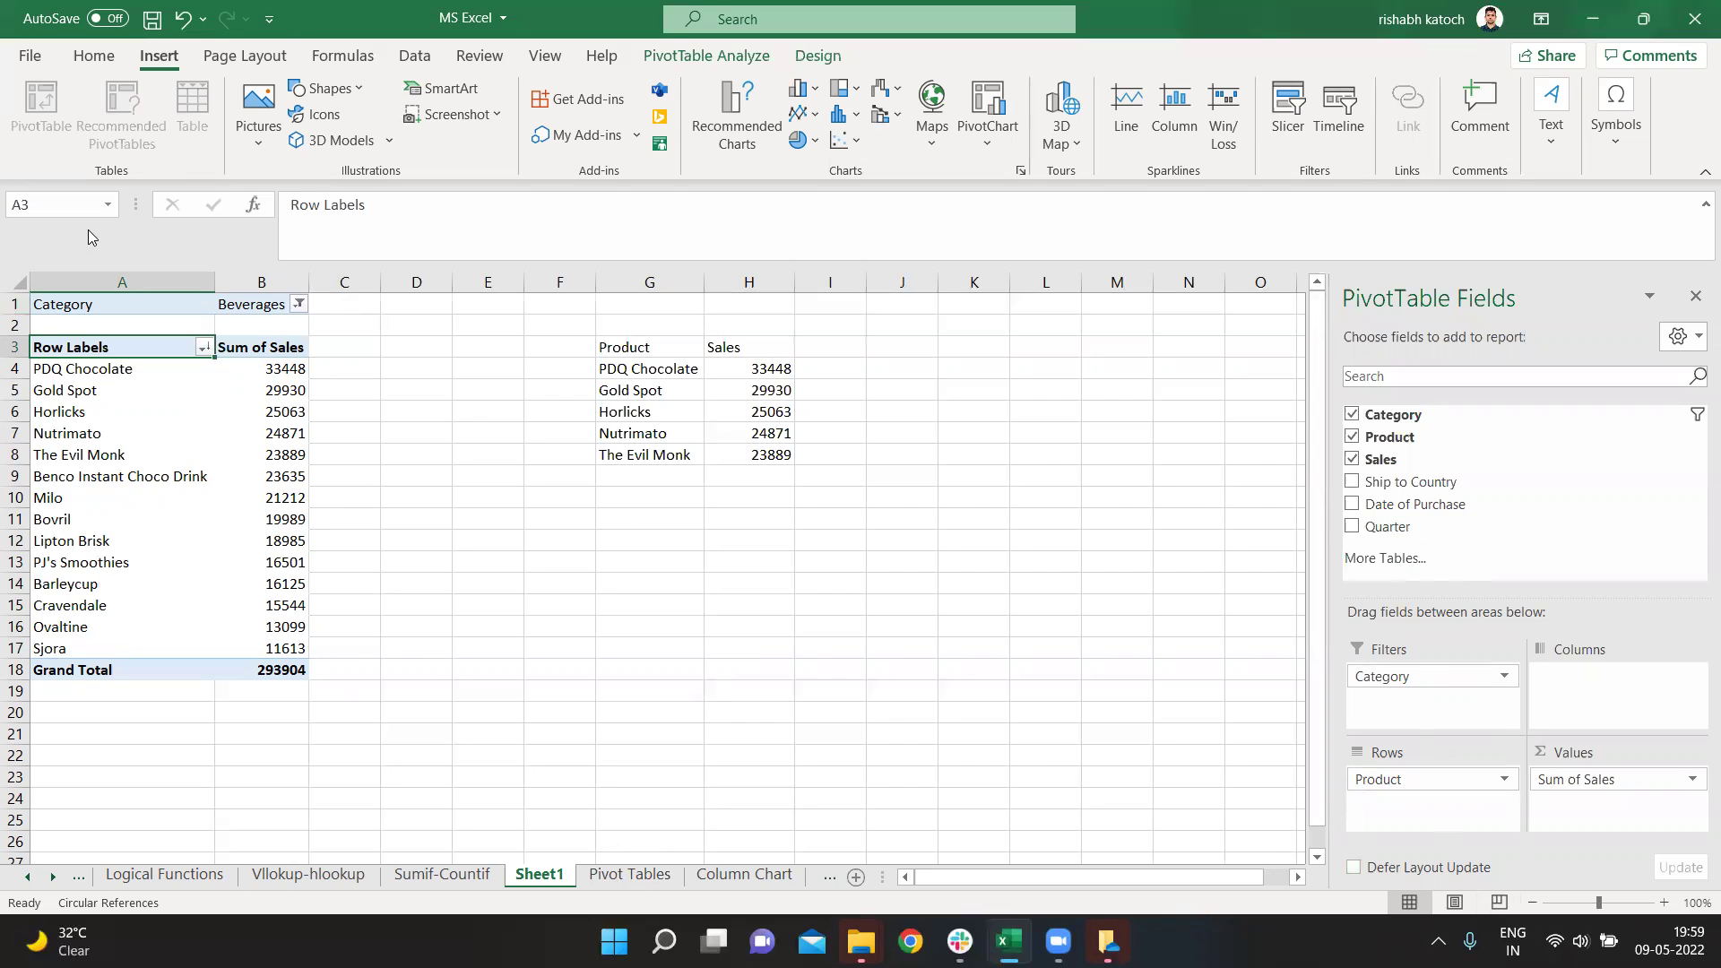
{"action": "right_click", "coordinate": [80, 369]}
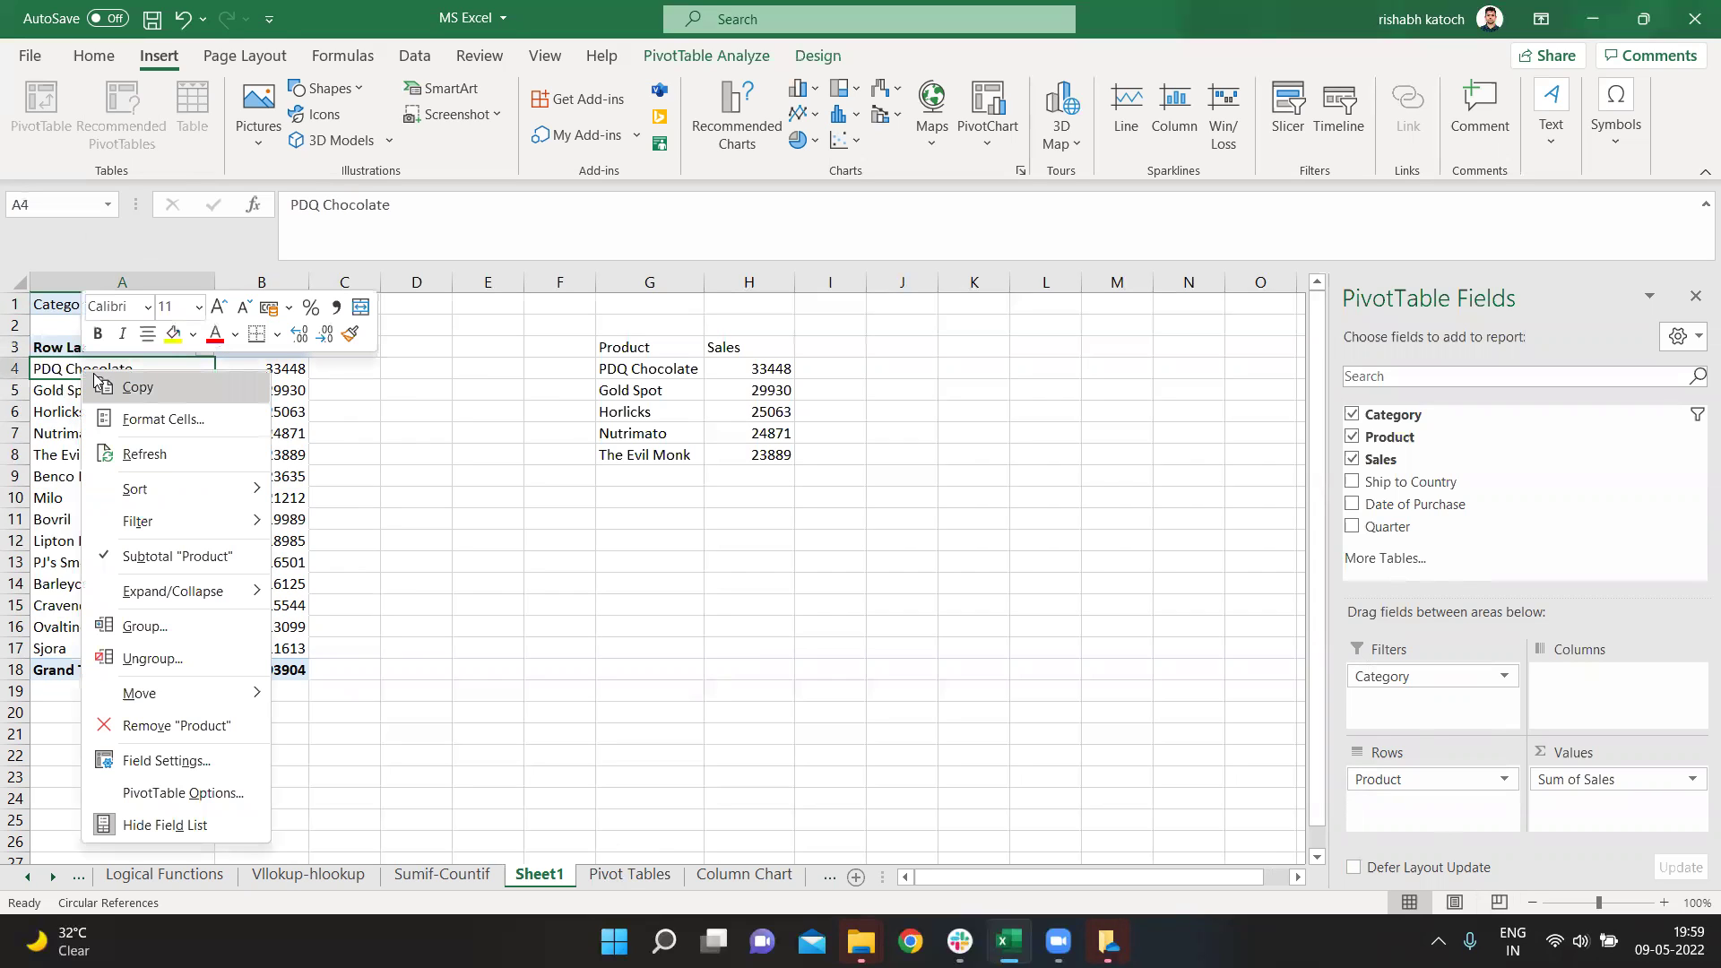
{"action": "left_click", "coordinate": [548, 456]}
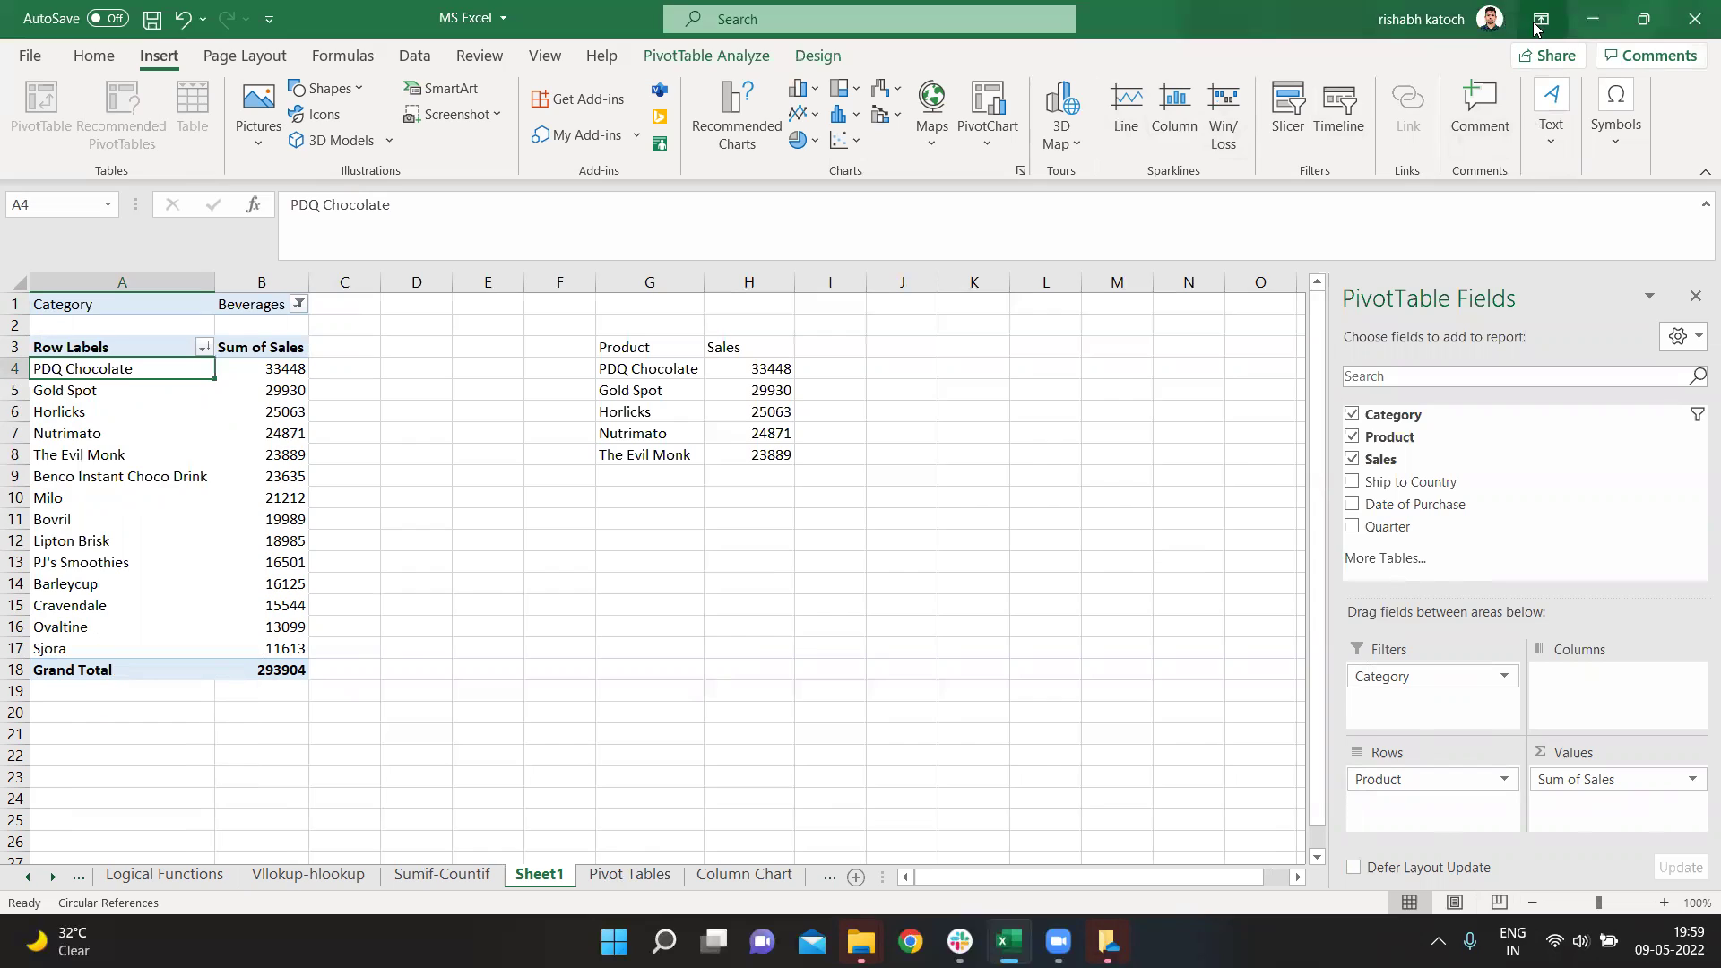
{"action": "left_click", "coordinate": [1505, 780]}
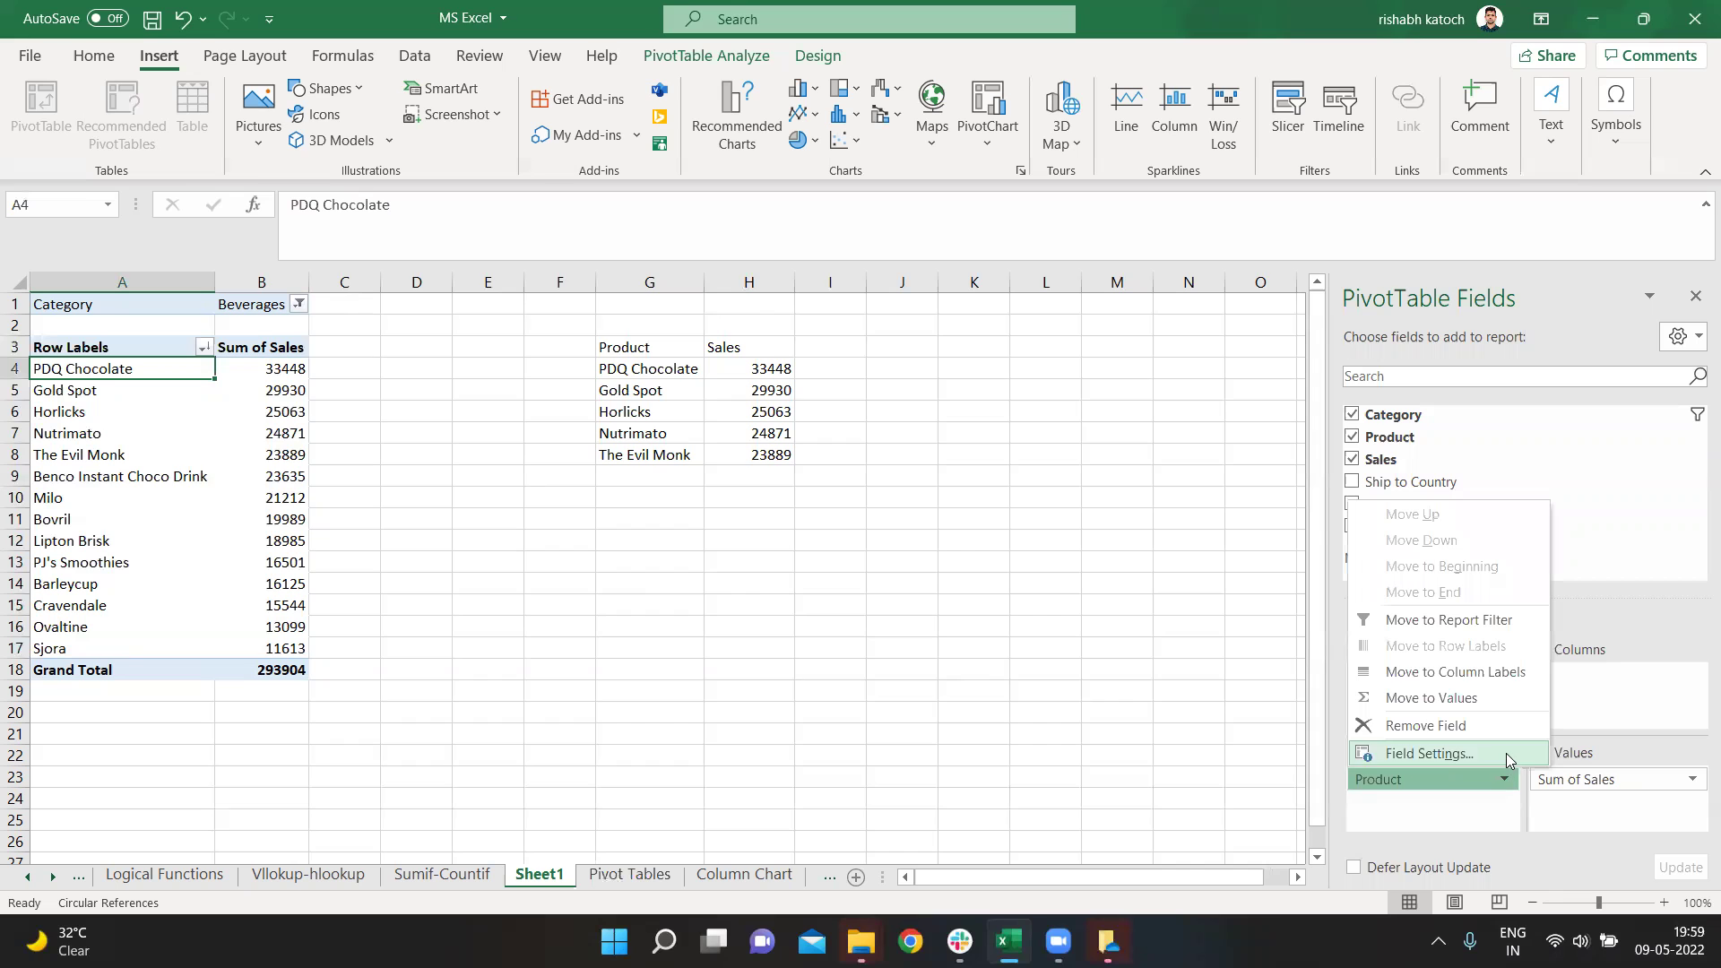
{"action": "left_click", "coordinate": [1510, 758]}
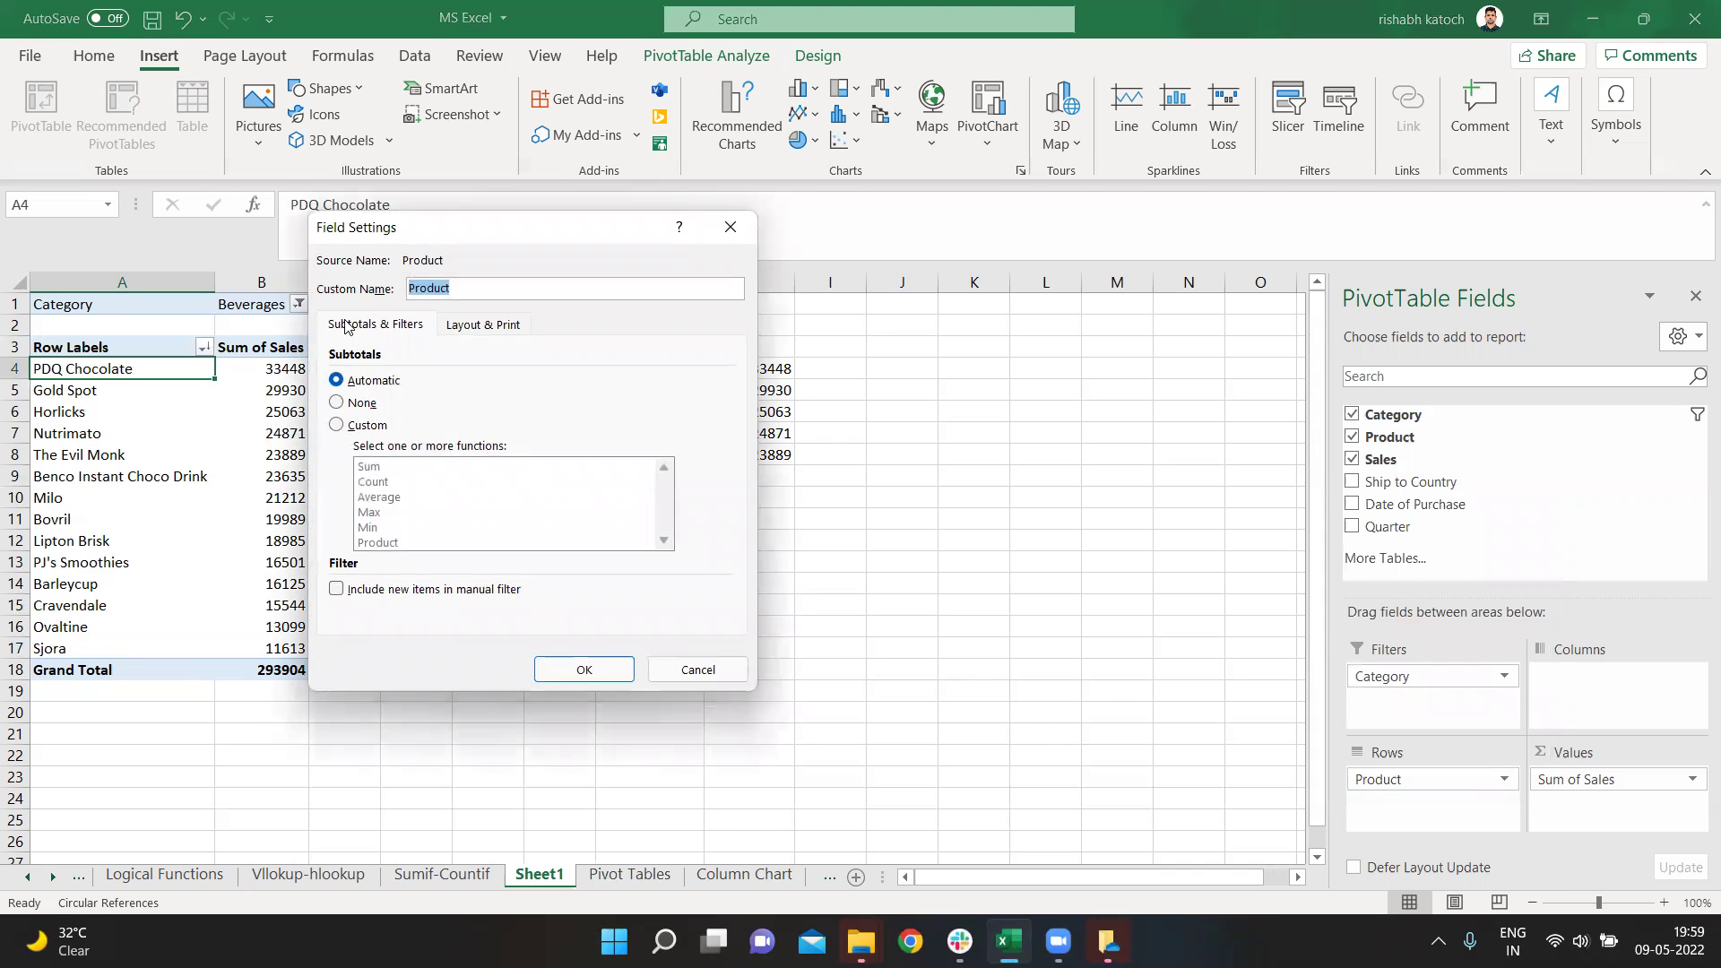
{"action": "left_click", "coordinate": [731, 227]}
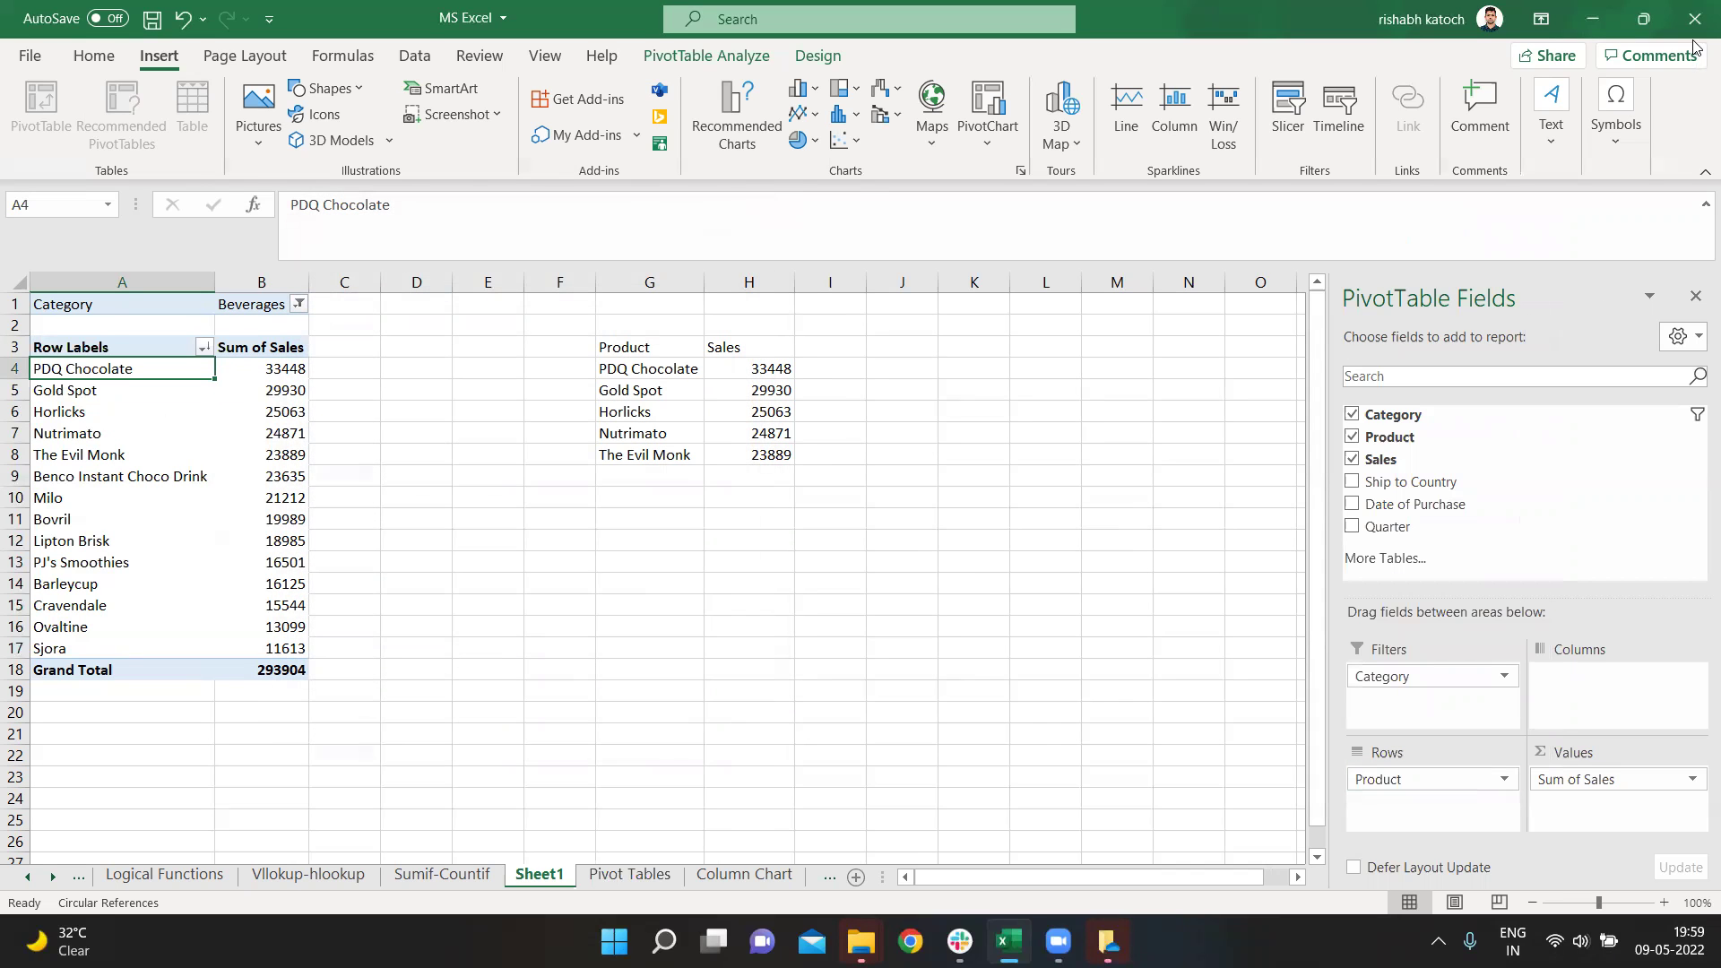
Try to define a pivot table calculated field named Rank with the formula = rank
{"action": "left_click", "coordinate": [1488, 55]}
{"action": "left_click", "coordinate": [677, 56]}
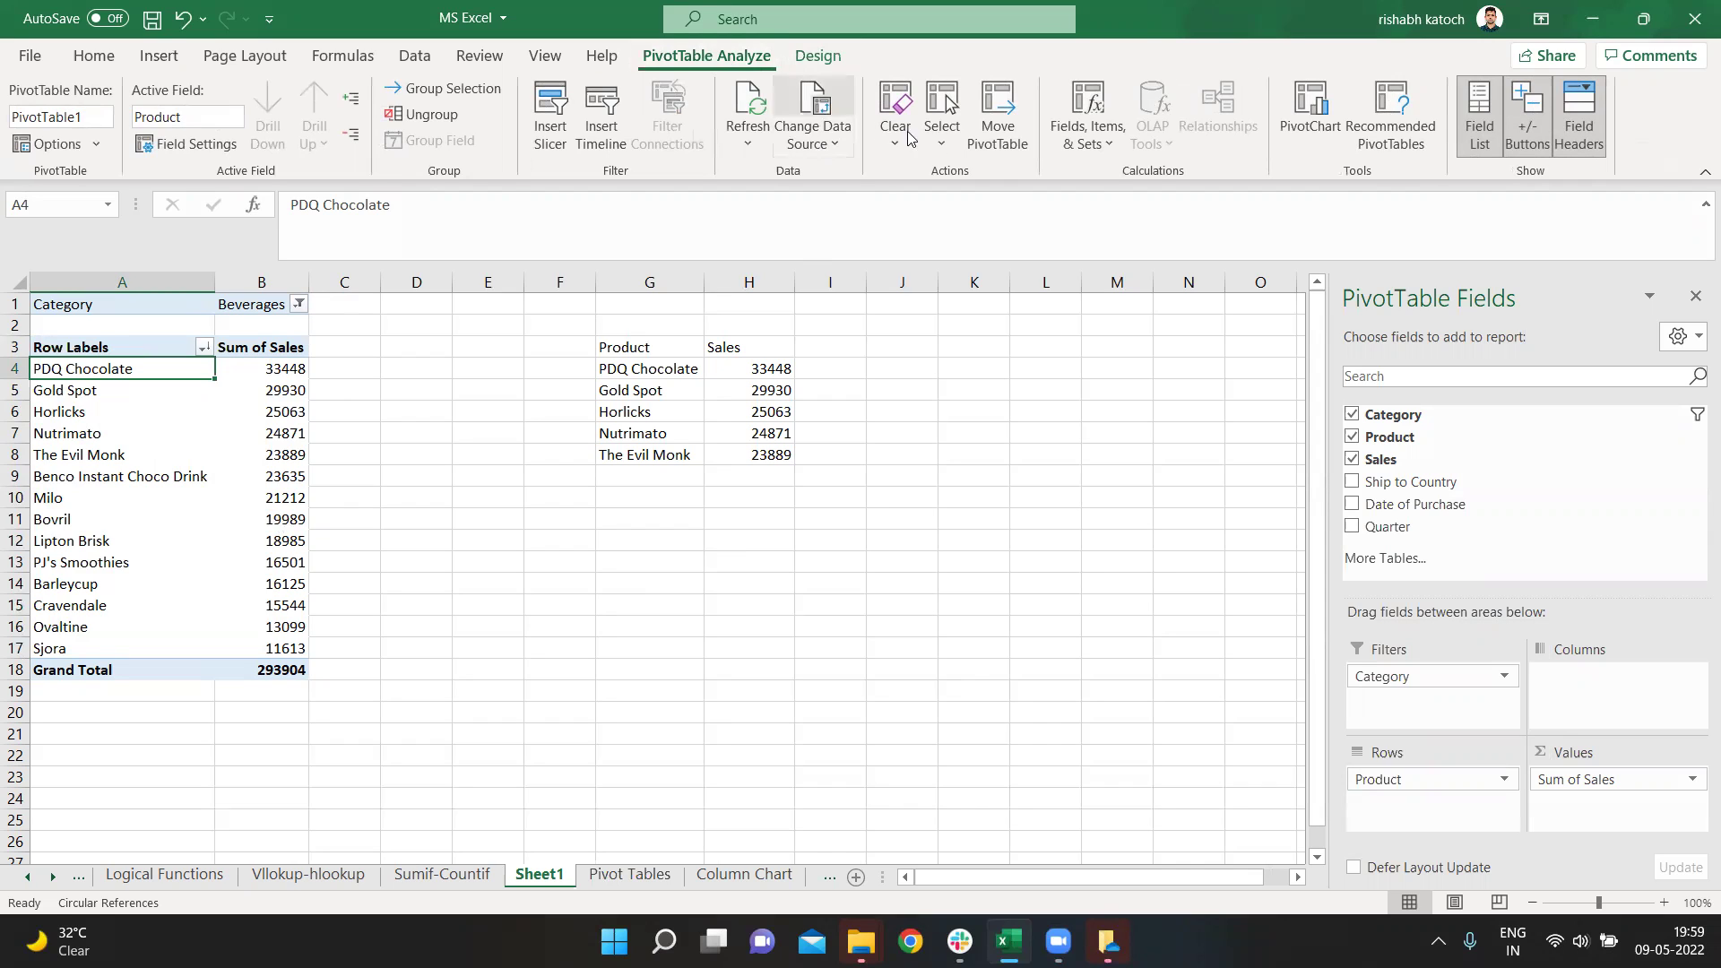
{"action": "left_click", "coordinate": [1109, 147]}
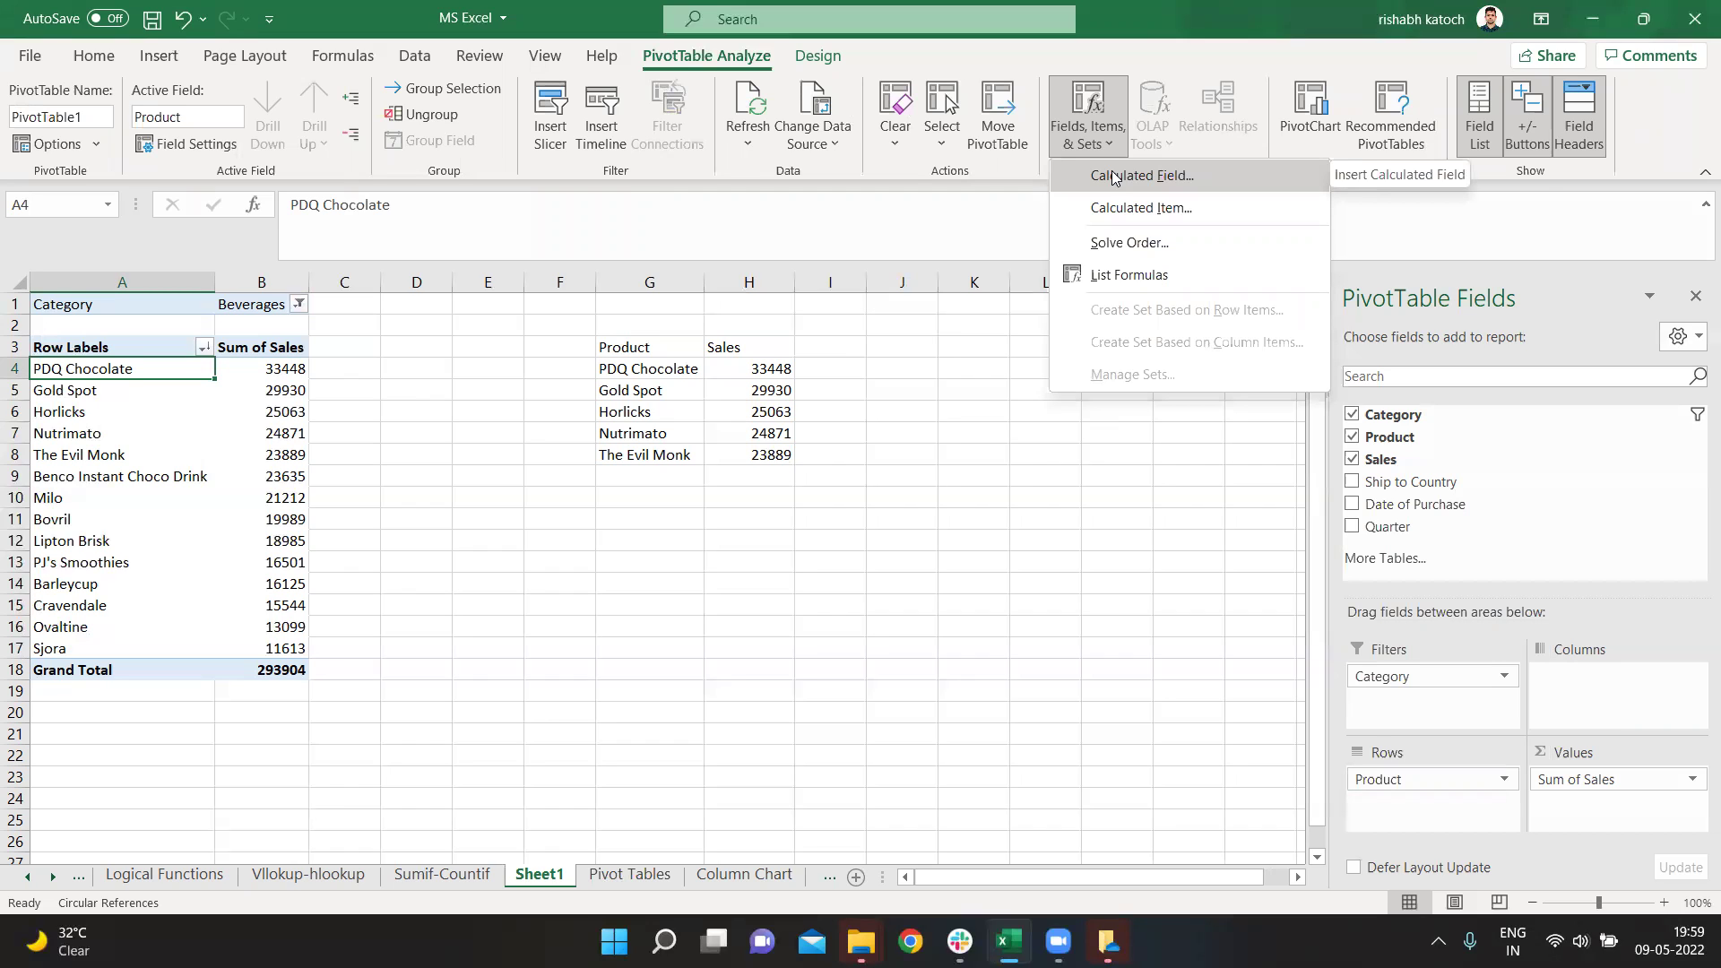
{"action": "left_click", "coordinate": [1114, 177]}
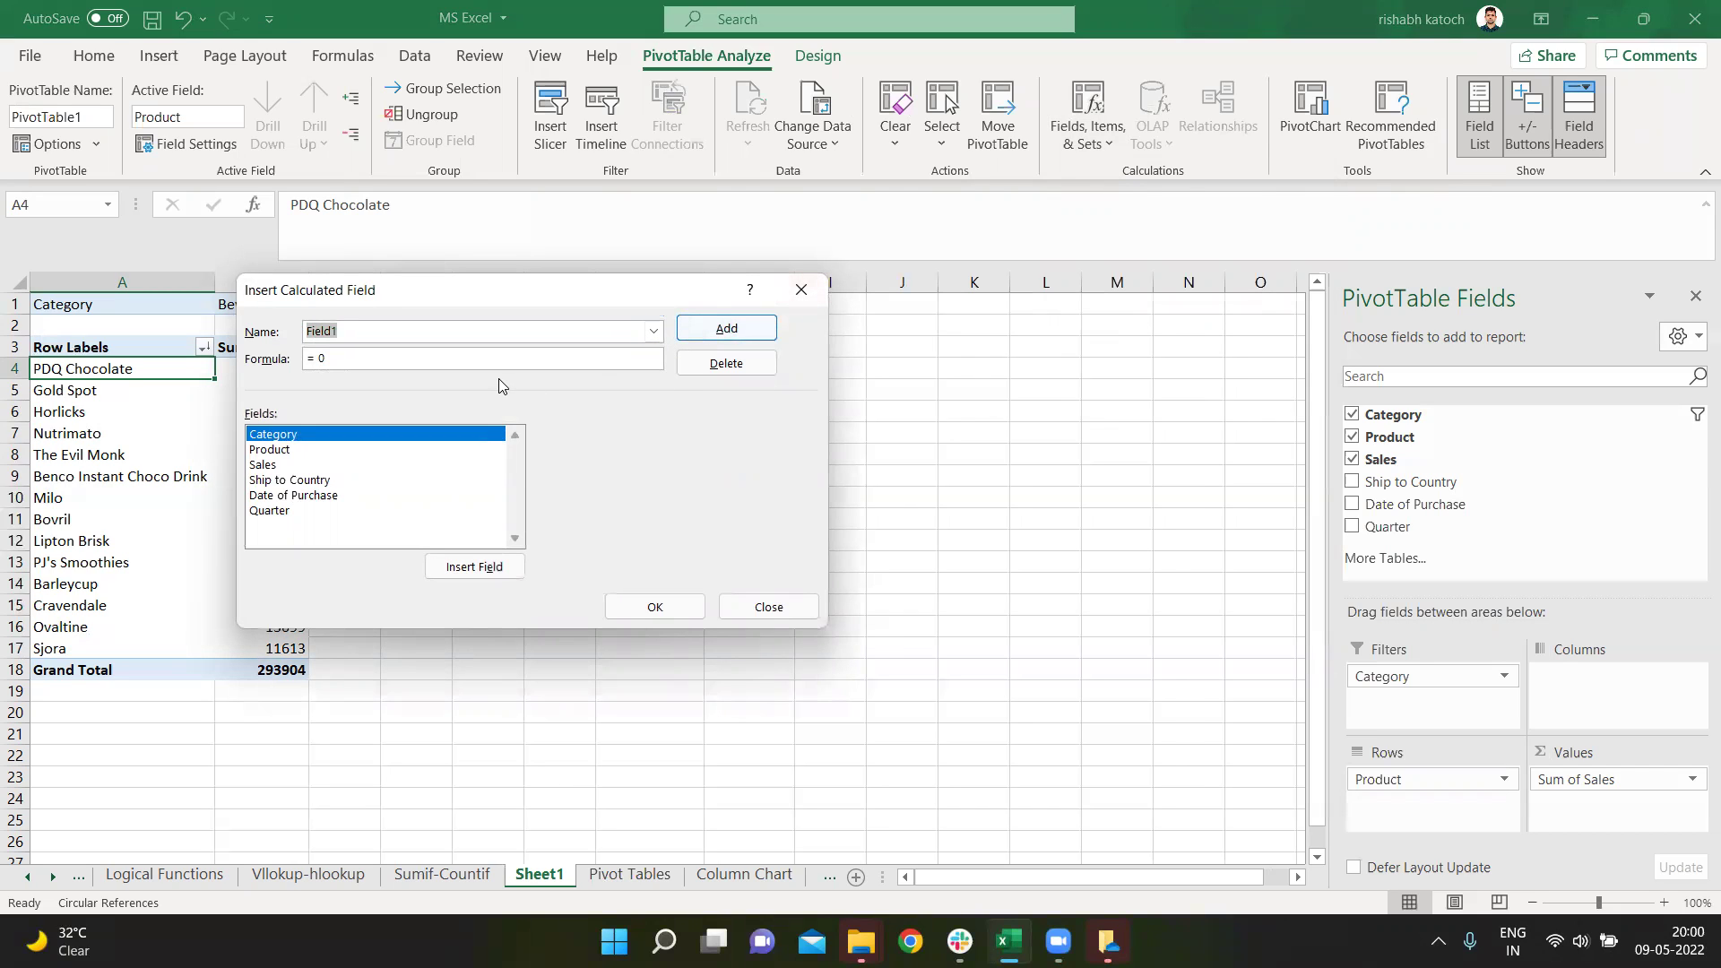
{"action": "type", "text": "Rank"}
{"action": "left_click", "coordinate": [380, 362]}
{"action": "key", "text": "BackSpace"}
{"action": "type", "text": "rank"}
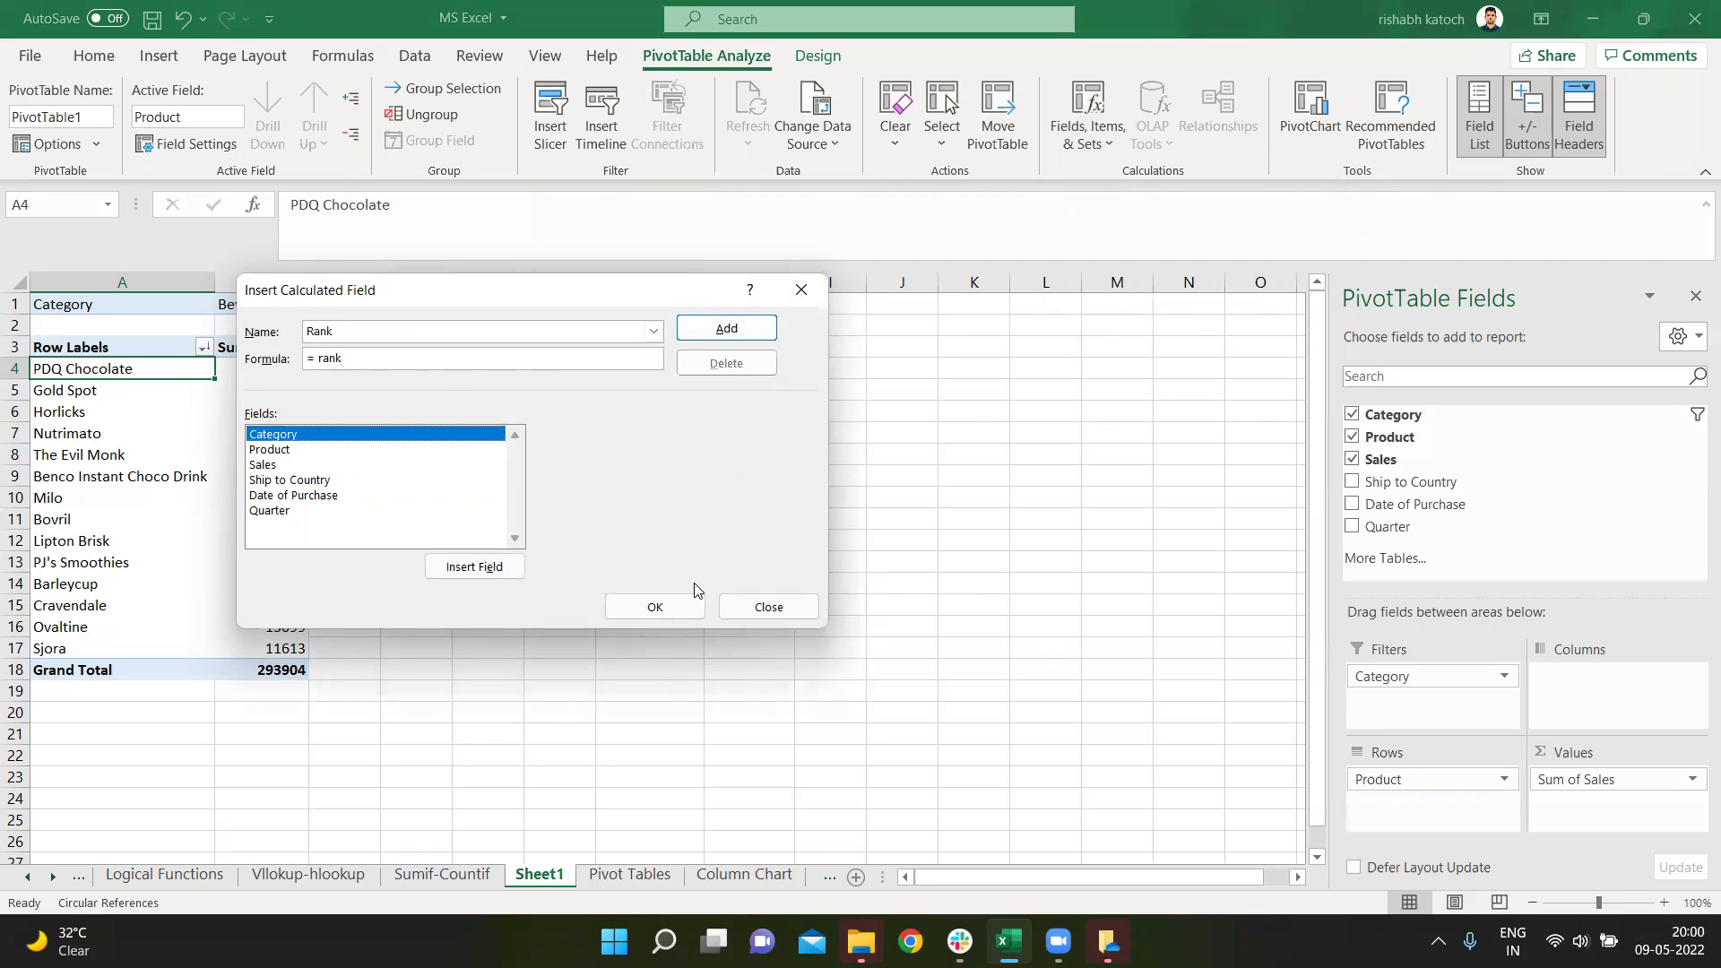
{"action": "left_click", "coordinate": [768, 607]}
Try to rank the copied sales values in cell G12 with the formula =RANK(H4:H8,1)
{"action": "left_click", "coordinate": [601, 544]}
{"action": "type", "text": "=rank"}
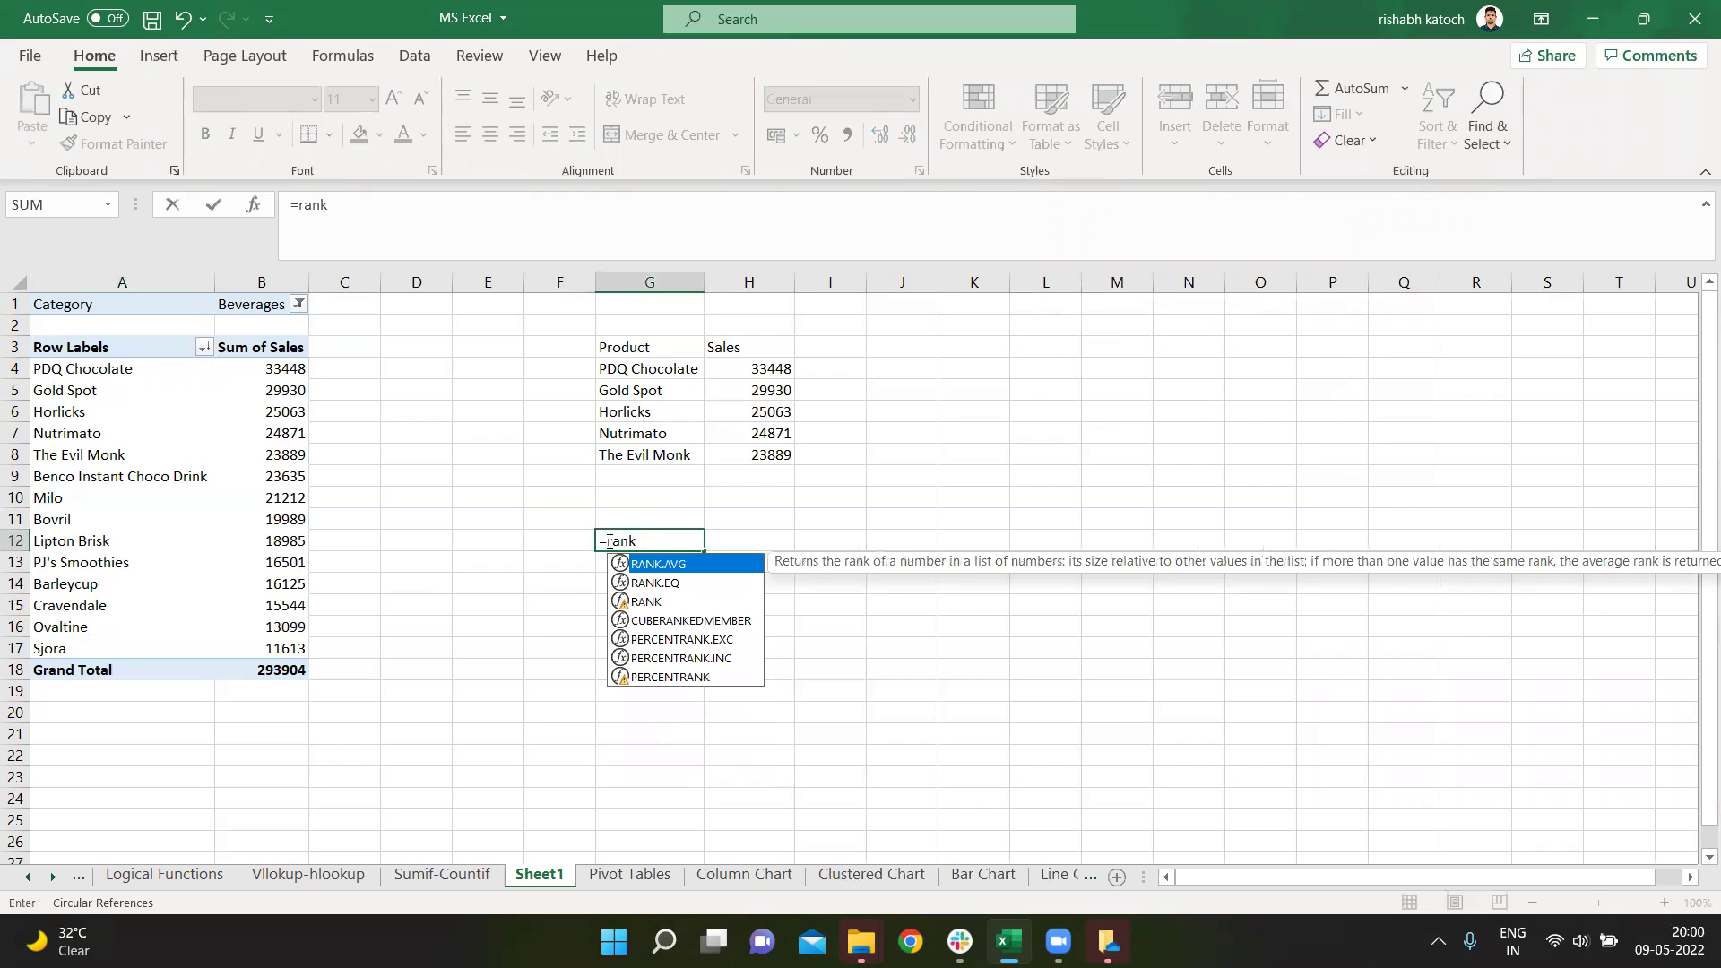
{"action": "key", "text": "Down"}
{"action": "key", "text": "Down"}
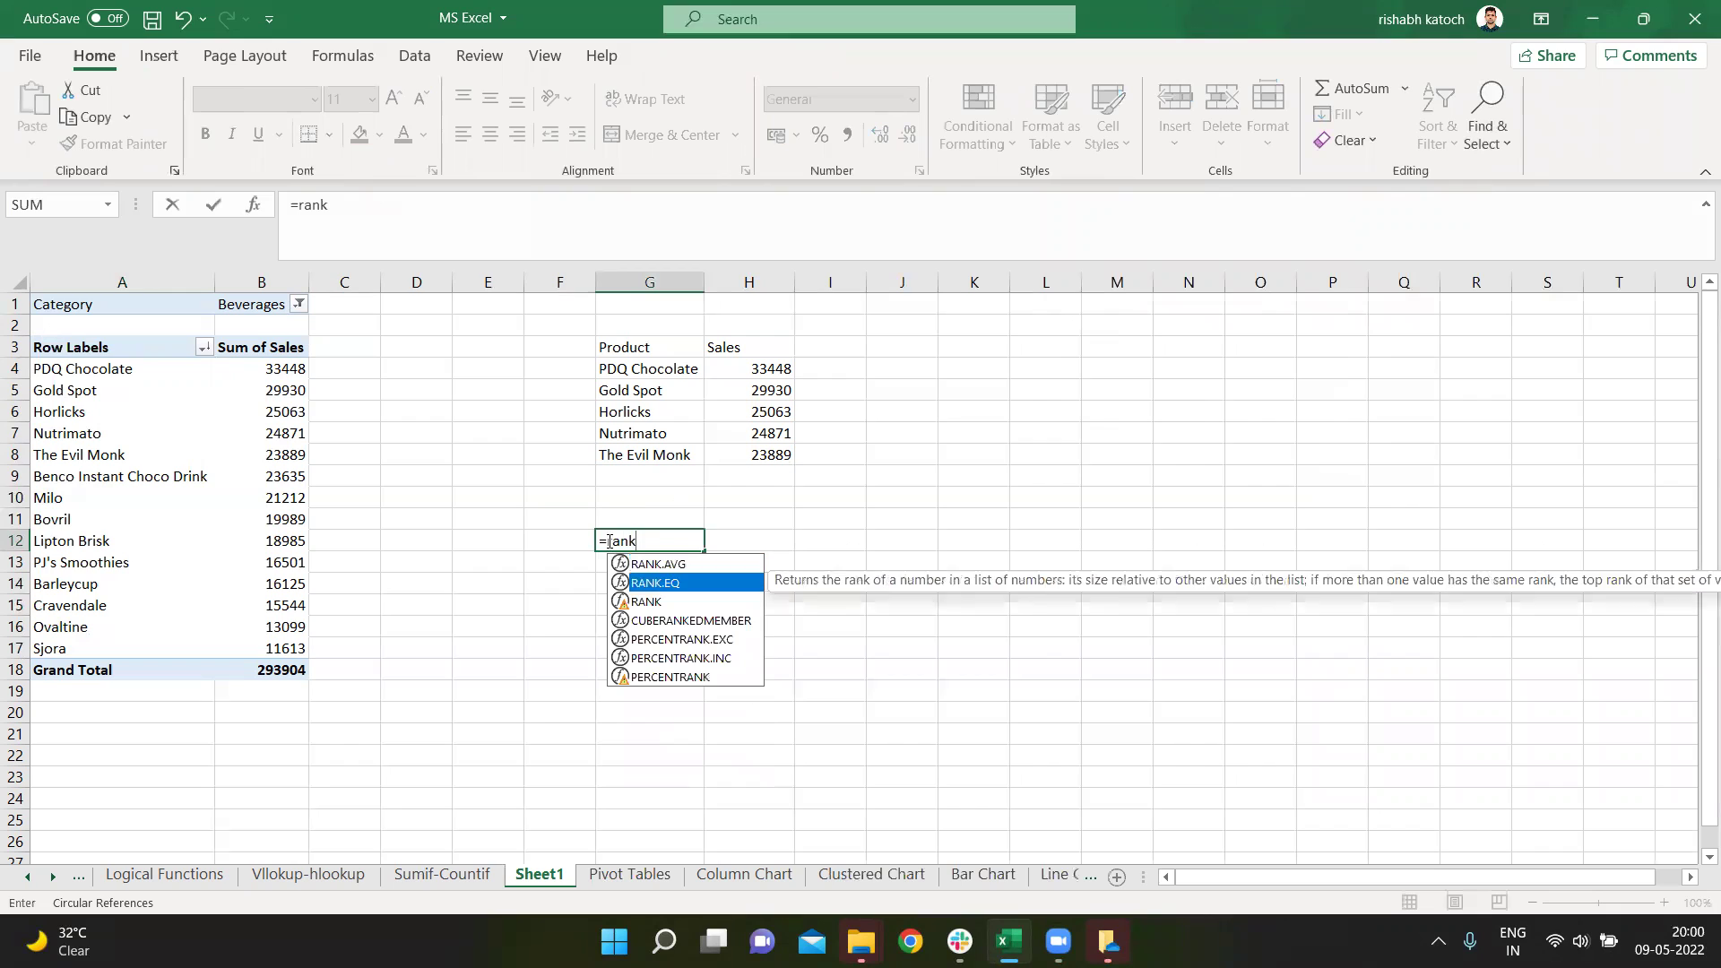
{"action": "key", "text": "Tab"}
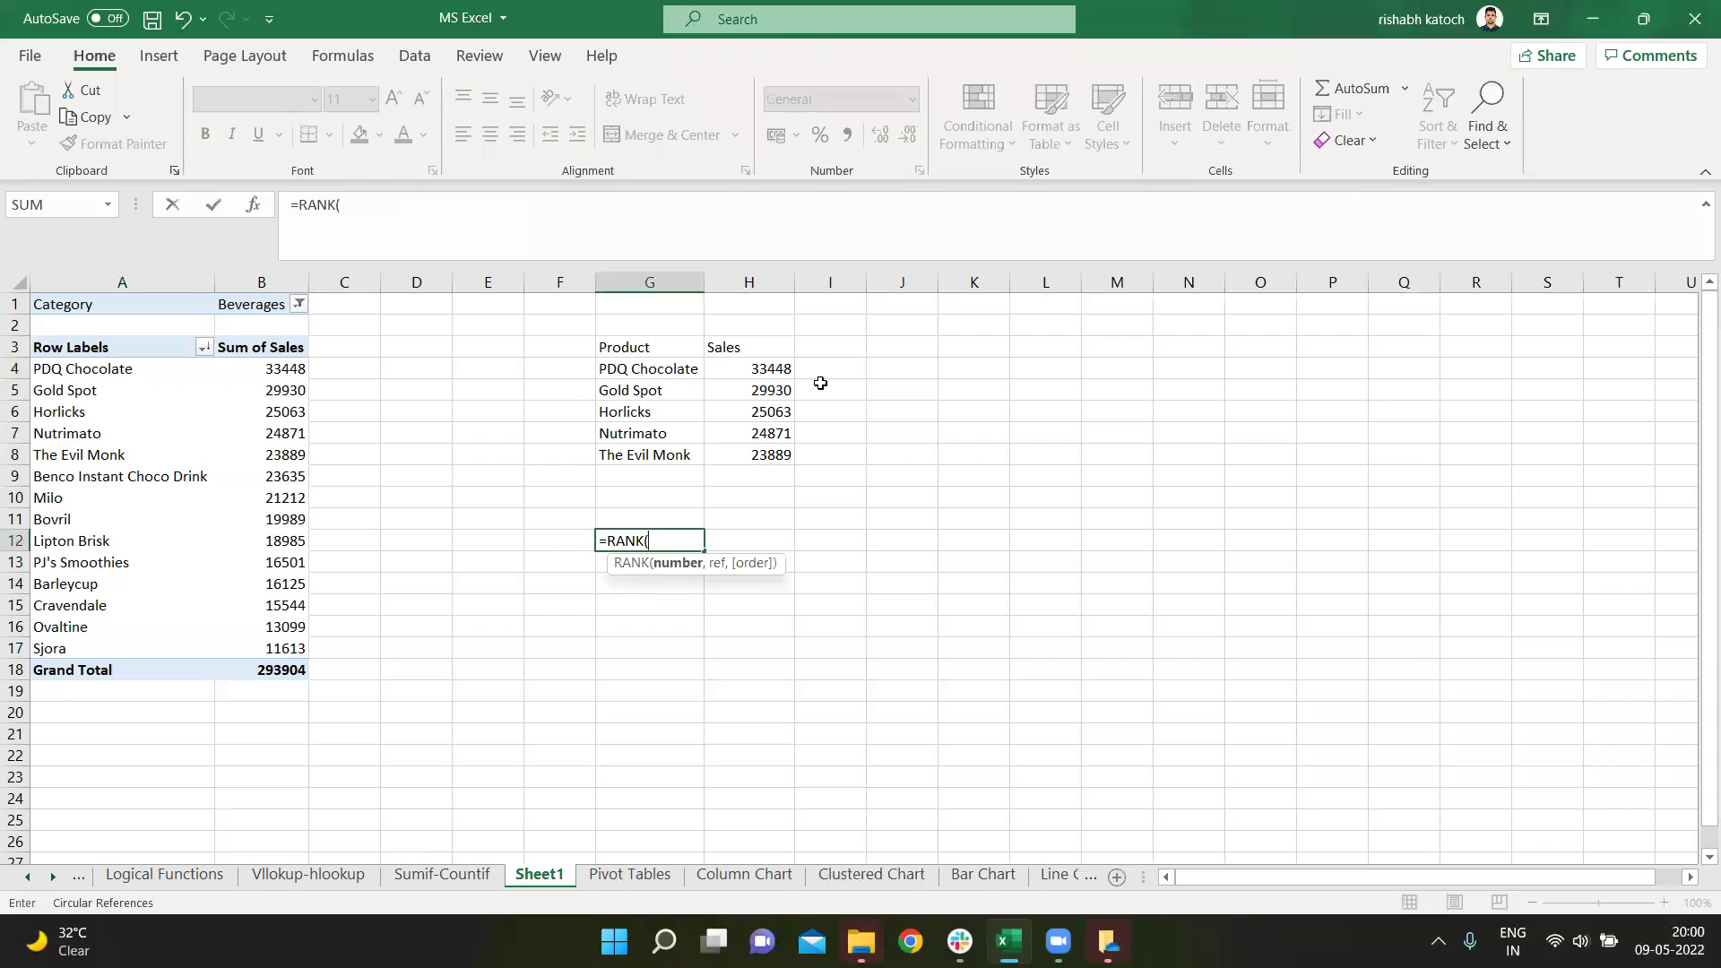
{"action": "left_click_drag", "start_coordinate": [777, 363], "coordinate": [773, 450]}
{"action": "type", "text": ","}
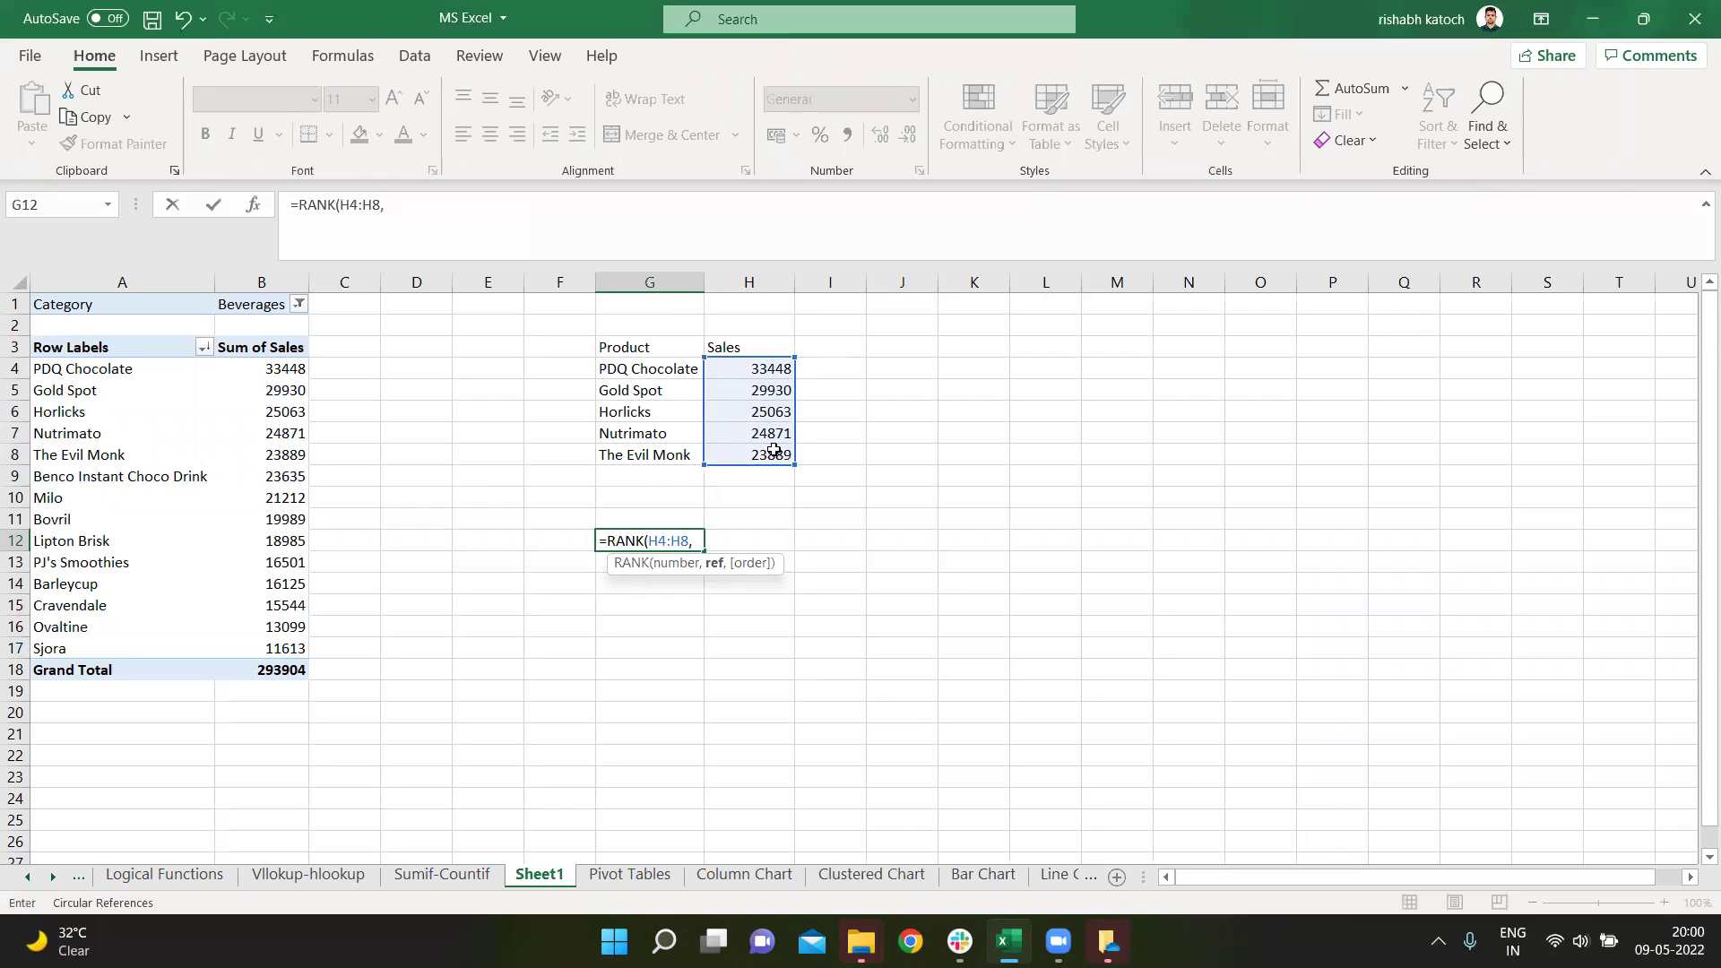
{"action": "type", "text": "1"}
{"action": "key", "text": "Return"}
{"action": "key", "text": "Return"}
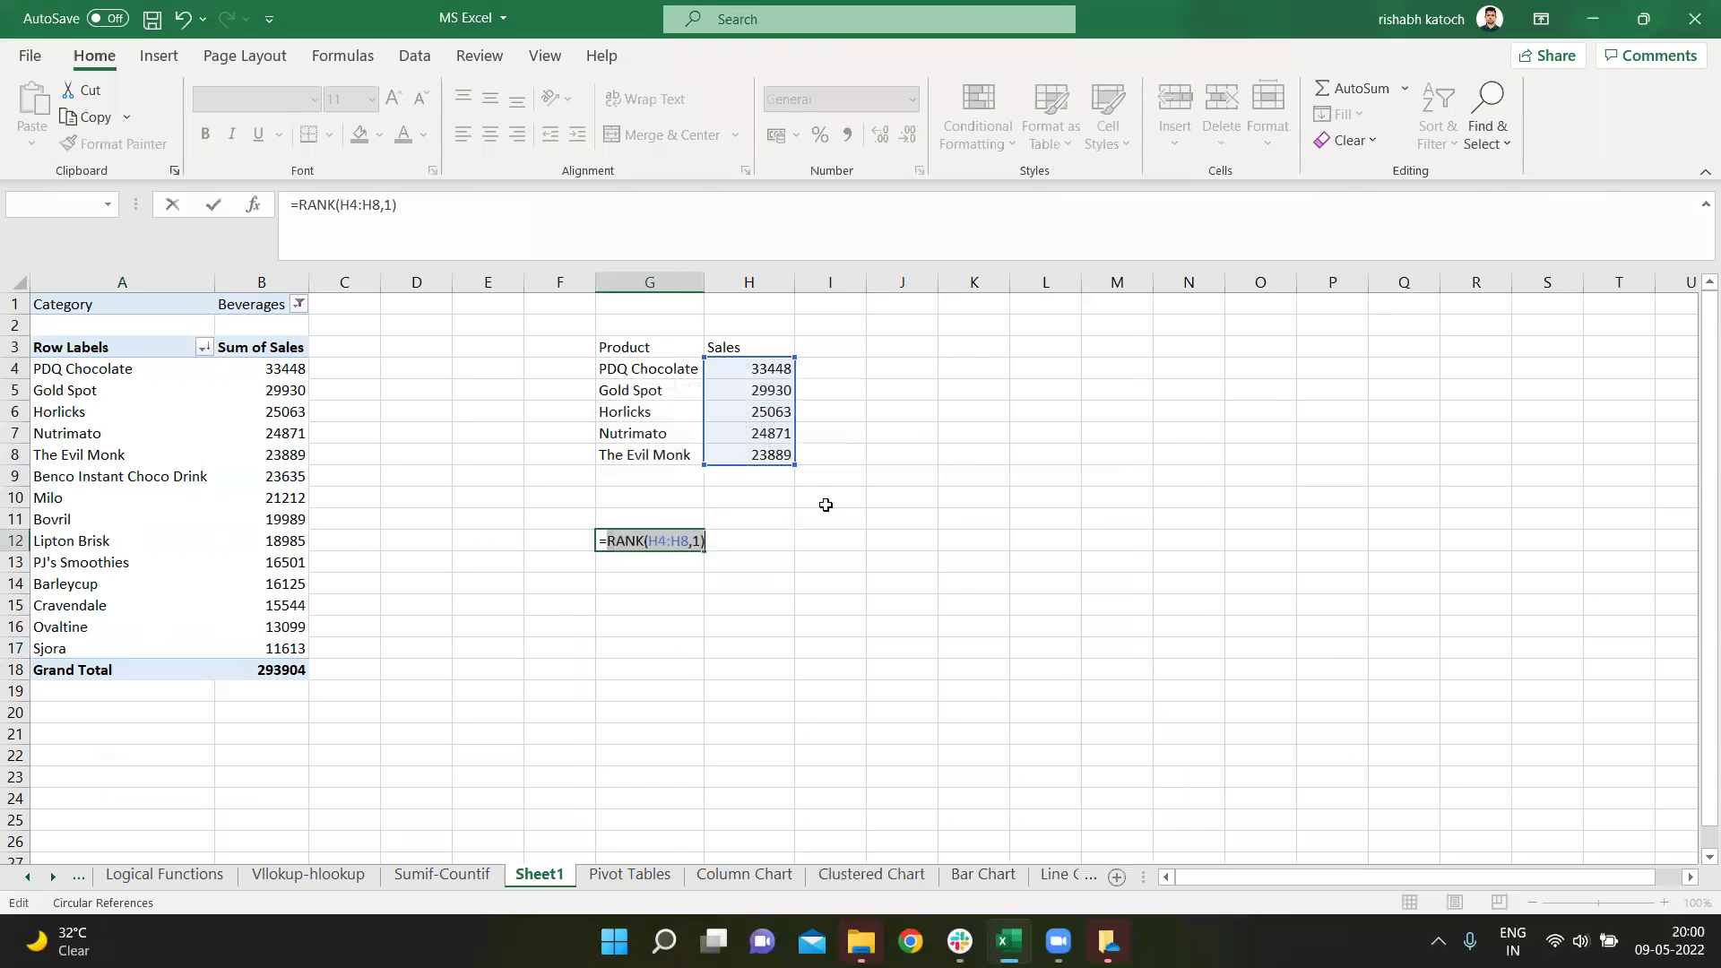
{"action": "key", "text": "Escape"}
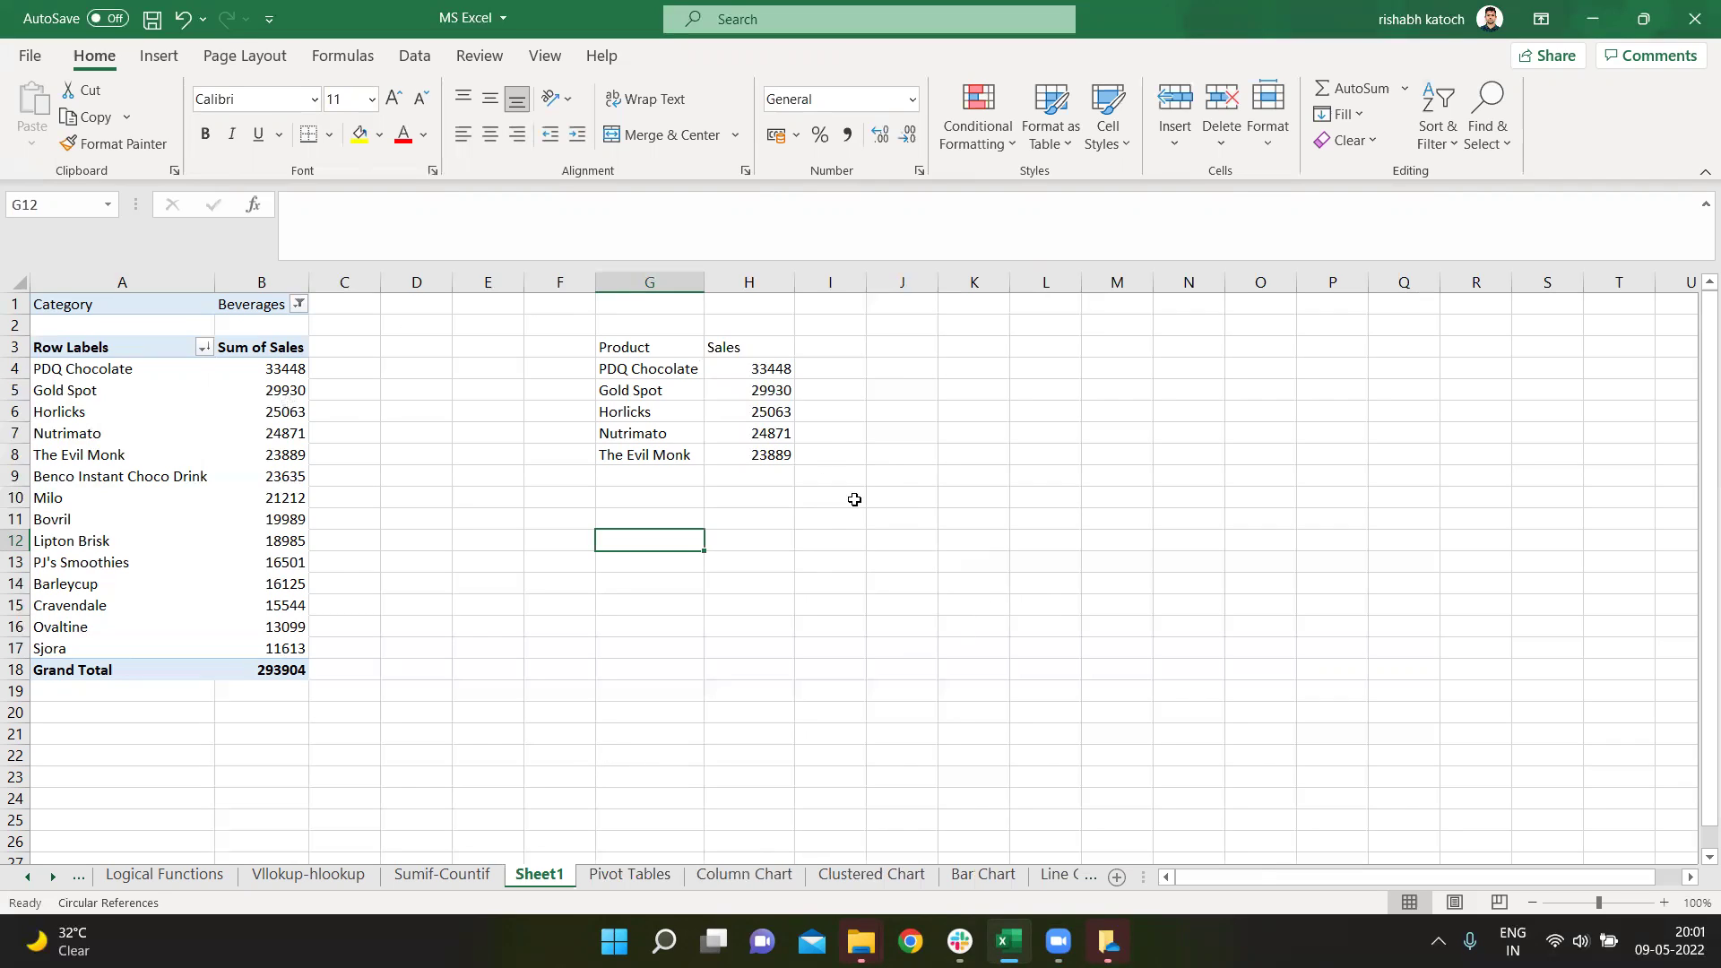
Rank the first product's sales in I4 with =RANK.AVG(H4,$H$4:$H$8,0) and fill the formula down to I8
{"action": "left_click", "coordinate": [811, 368]}
{"action": "type", "text": "=RANK.AVG("}
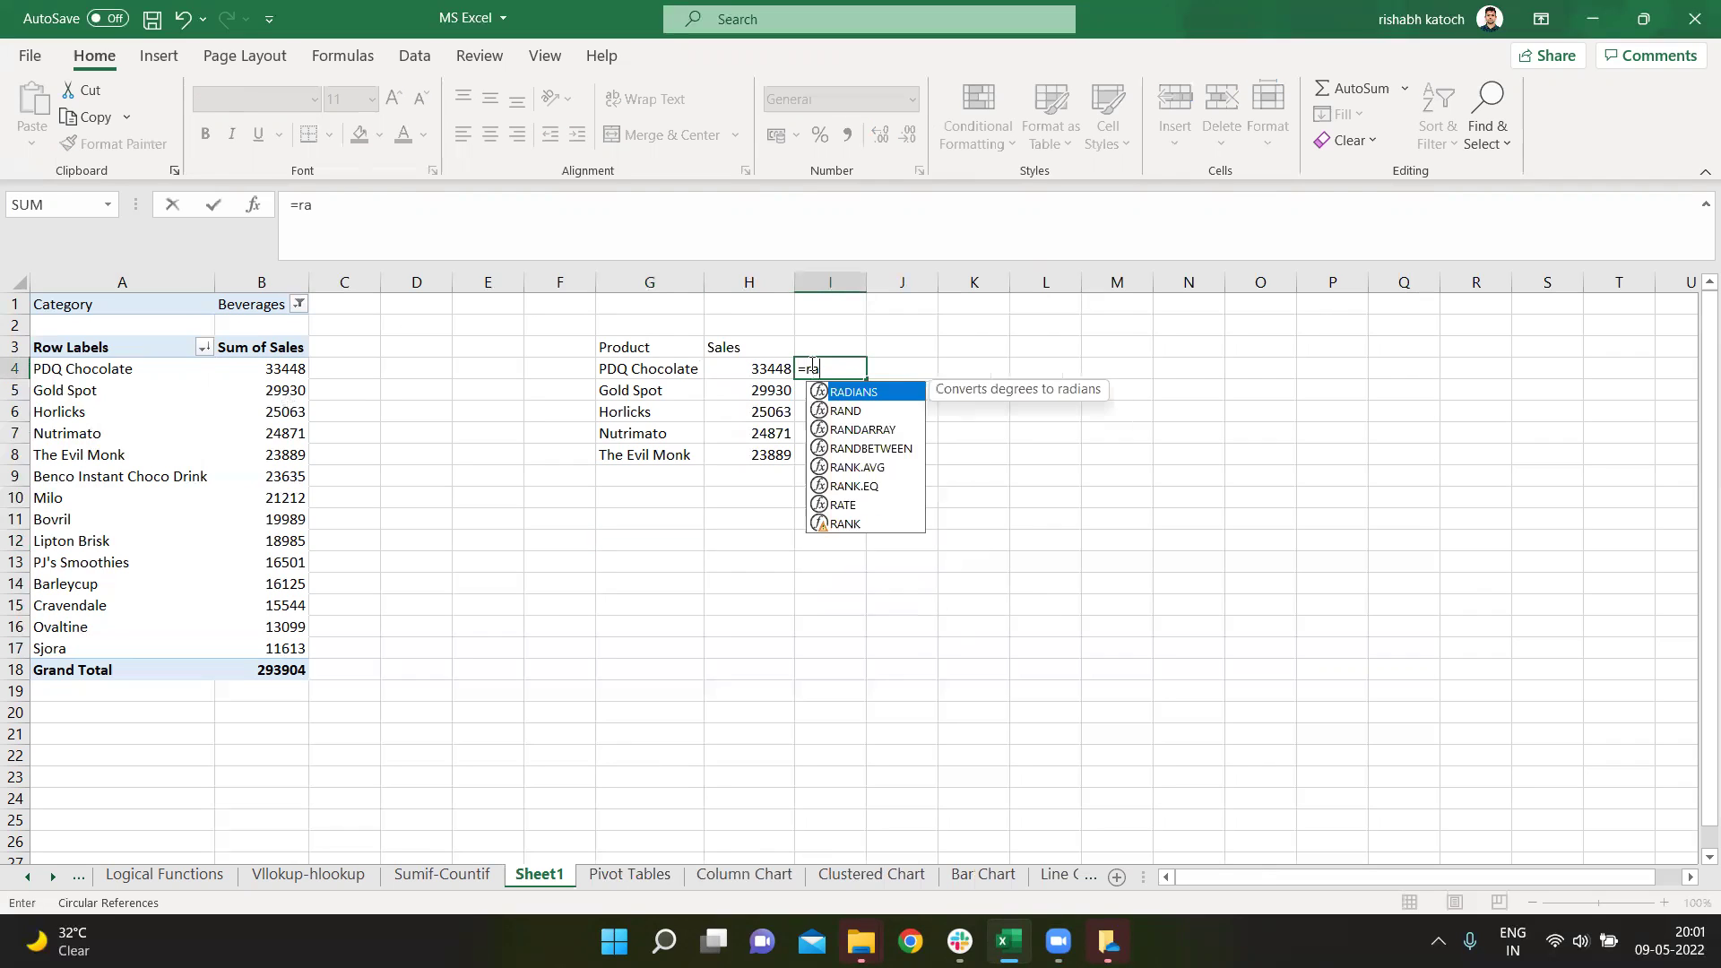
{"action": "key", "text": "Left"}
{"action": "type", "text": ","}
{"action": "key", "text": "Left"}
{"action": "key", "text": "shift+Down"}
{"action": "key", "text": "shift+Down"}
{"action": "key", "text": "shift+Down"}
{"action": "key", "text": "shift+Down"}
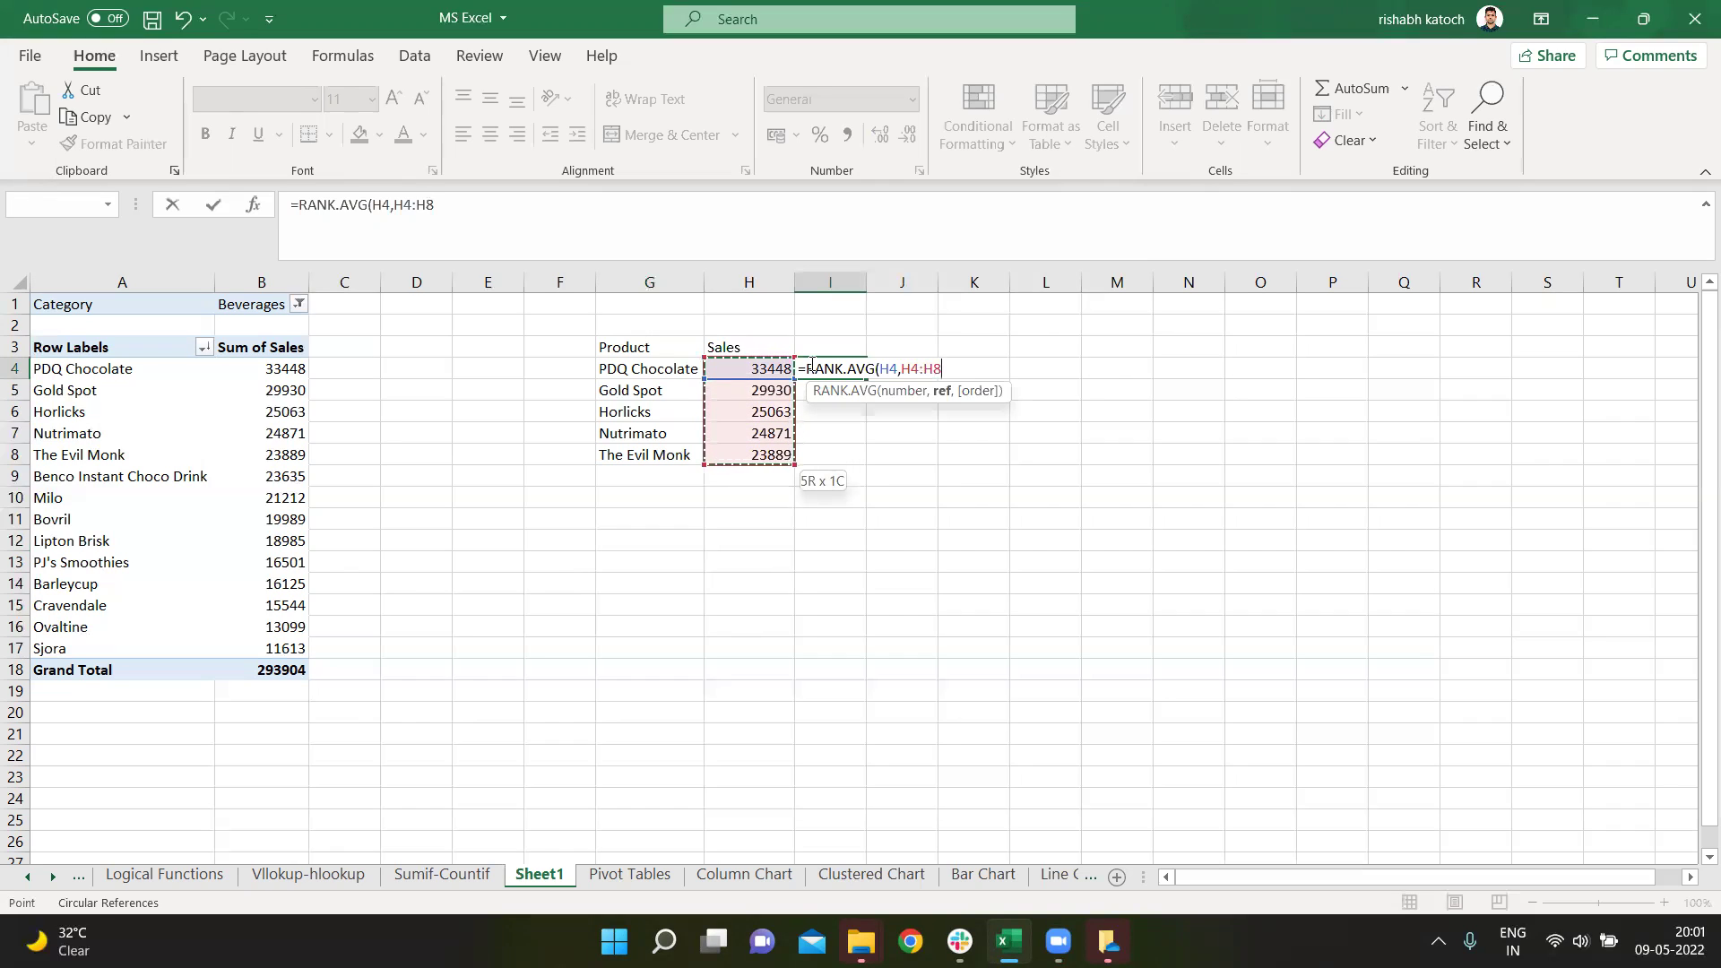
{"action": "key", "text": "F4"}
{"action": "type", "text": ","}
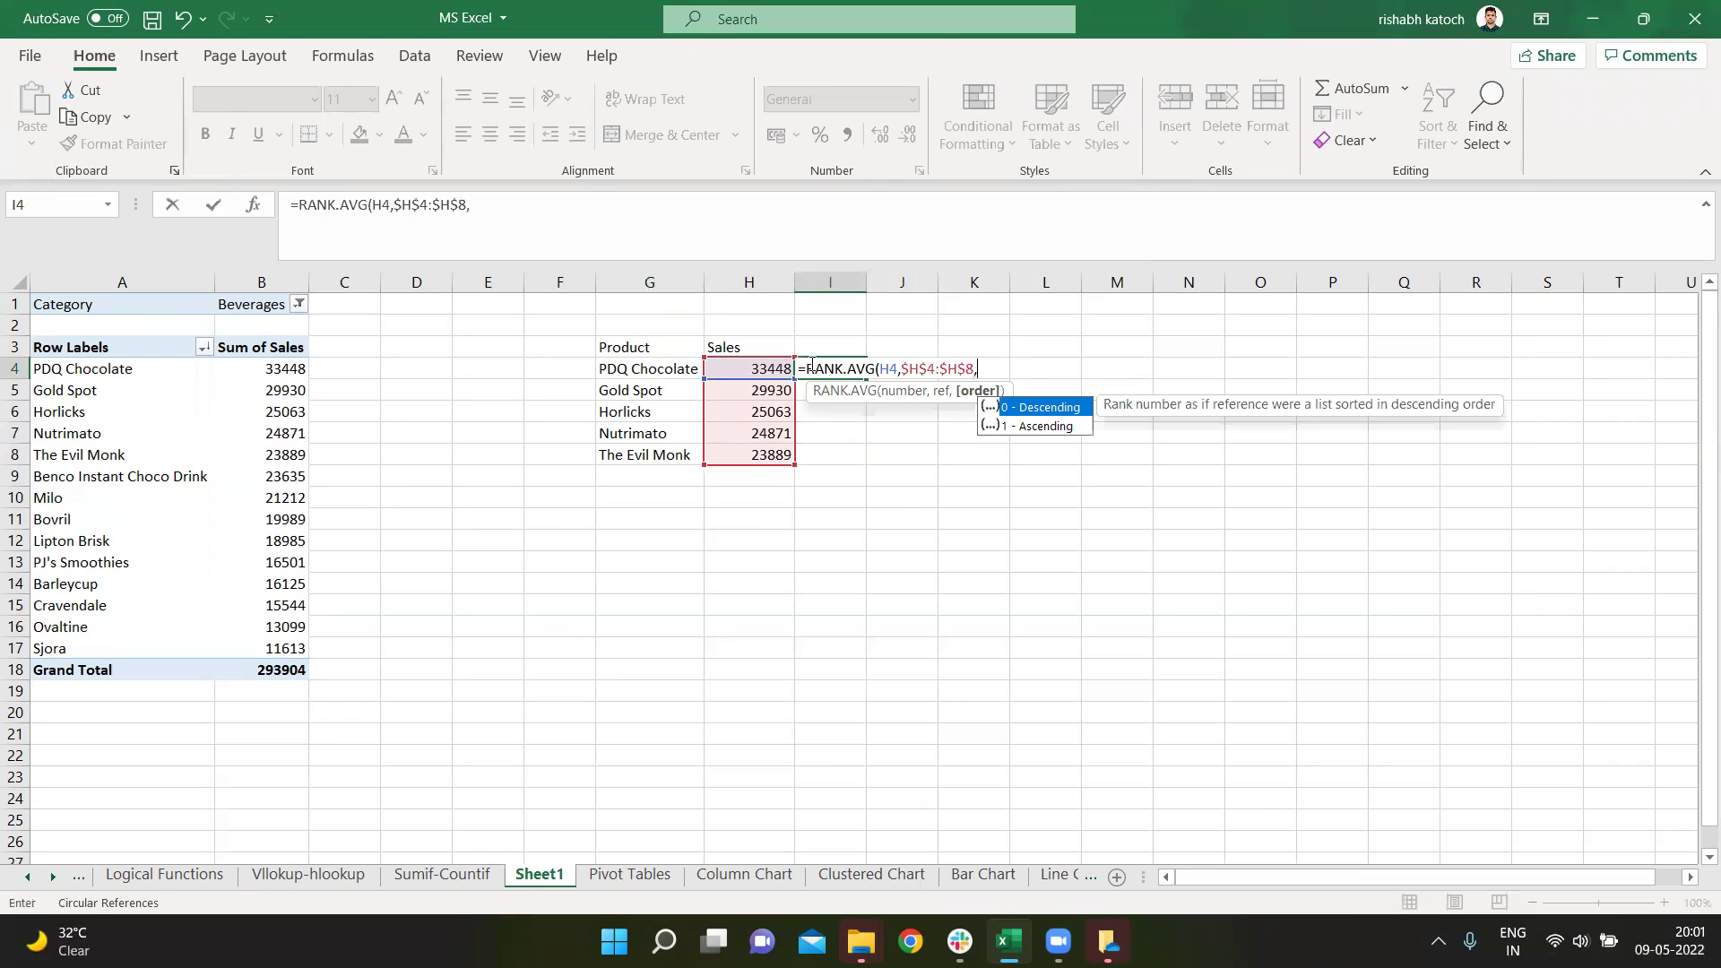
{"action": "type", "text": "0)\\"}
{"action": "key", "text": "BackSpace"}
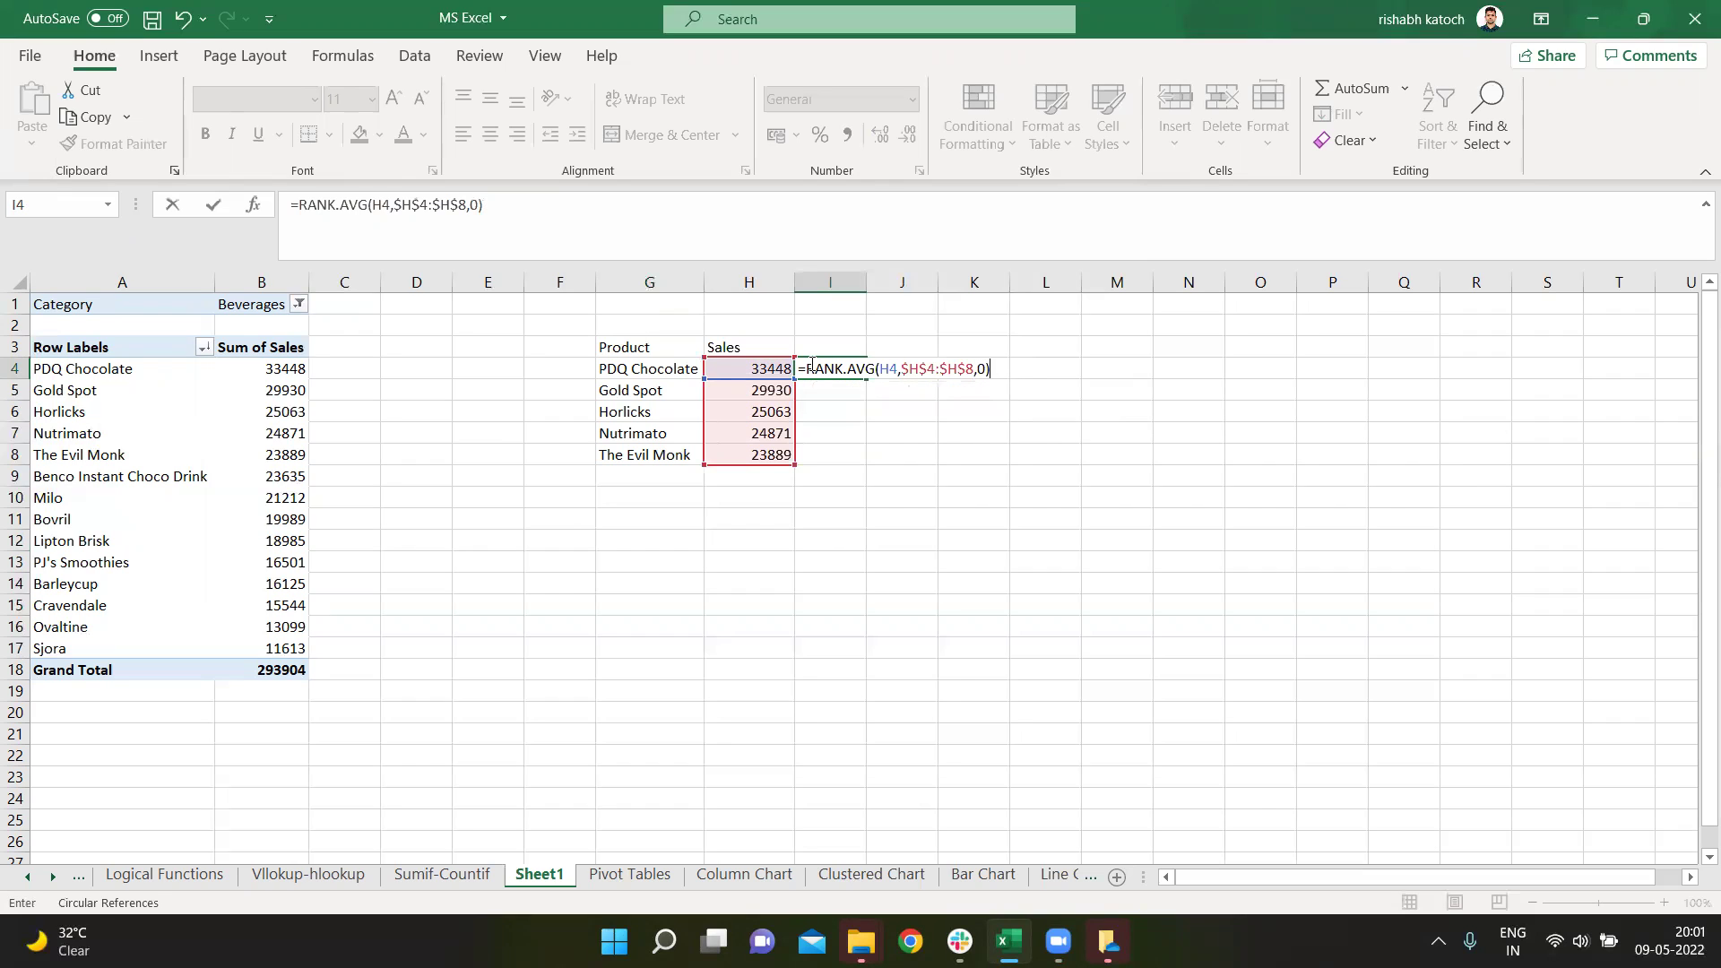
{"action": "key", "text": "Return"}
{"action": "left_click", "coordinate": [811, 363]}
{"action": "double_click", "coordinate": [865, 376]}
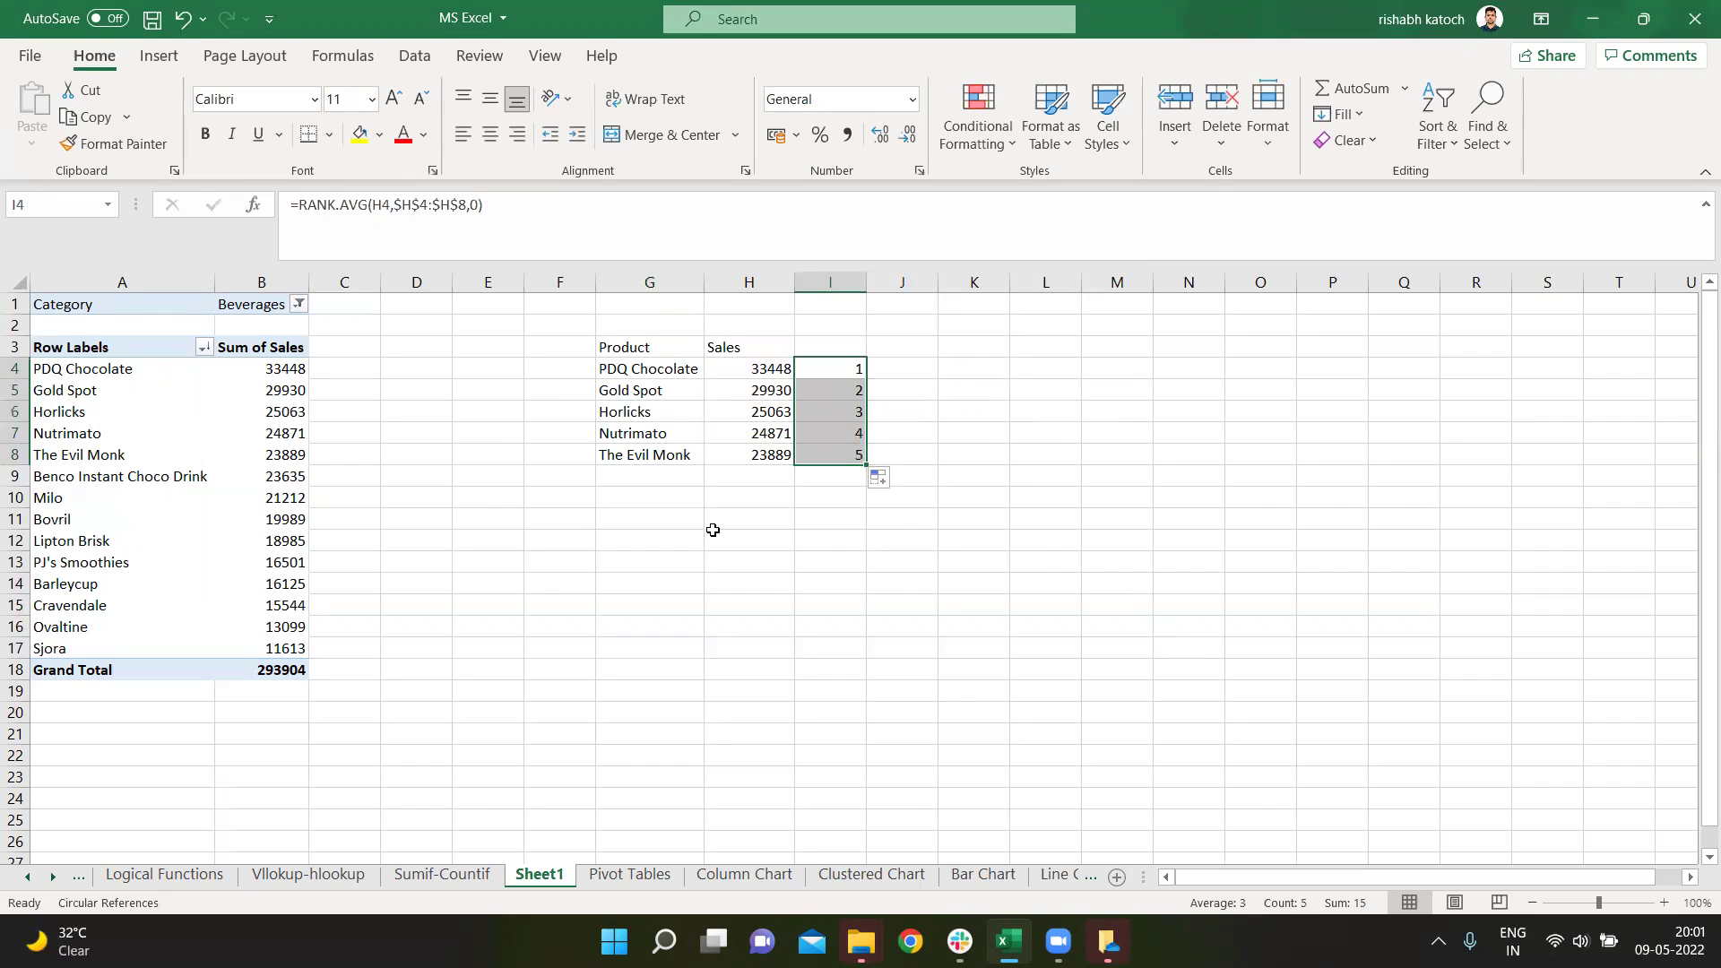
Change the formula in I4 to use RANK instead of RANK.AVG, keeping its arguments
{"action": "left_click", "coordinate": [371, 217]}
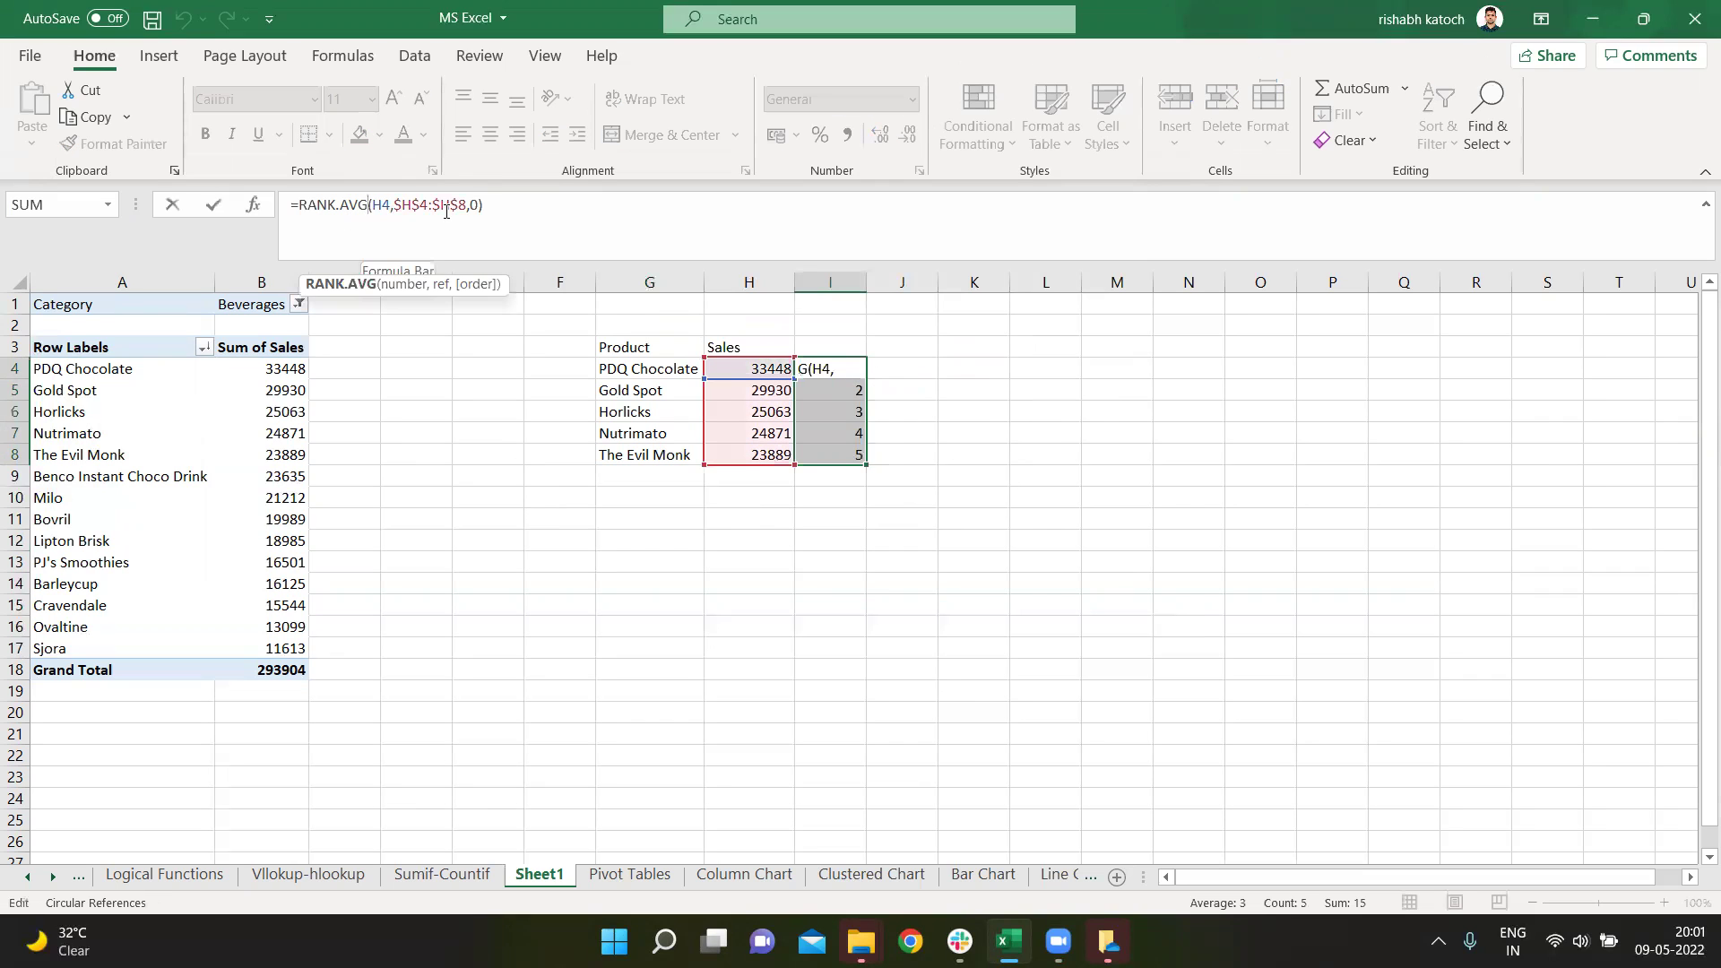
{"action": "key", "text": "BackSpace"}
{"action": "key", "text": "BackSpace"}
{"action": "key", "text": "BackSpace"}
{"action": "key", "text": "BackSpace"}
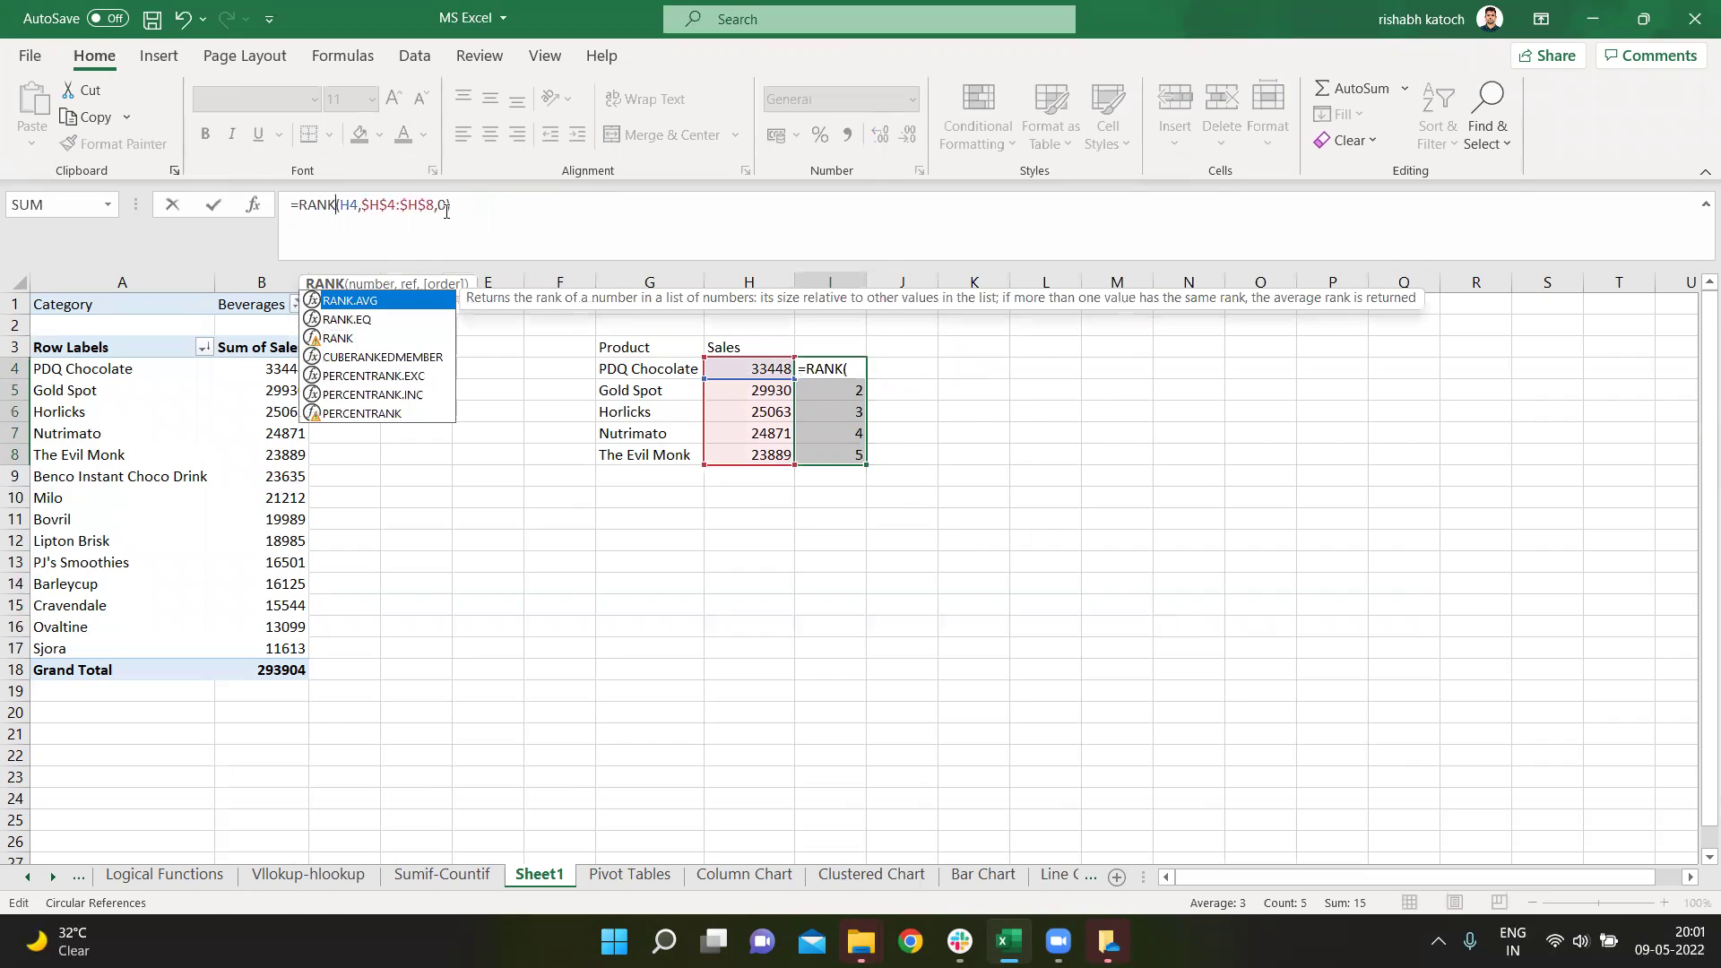
{"action": "key", "text": "Down"}
{"action": "key", "text": "Down"}
{"action": "key", "text": "Return"}
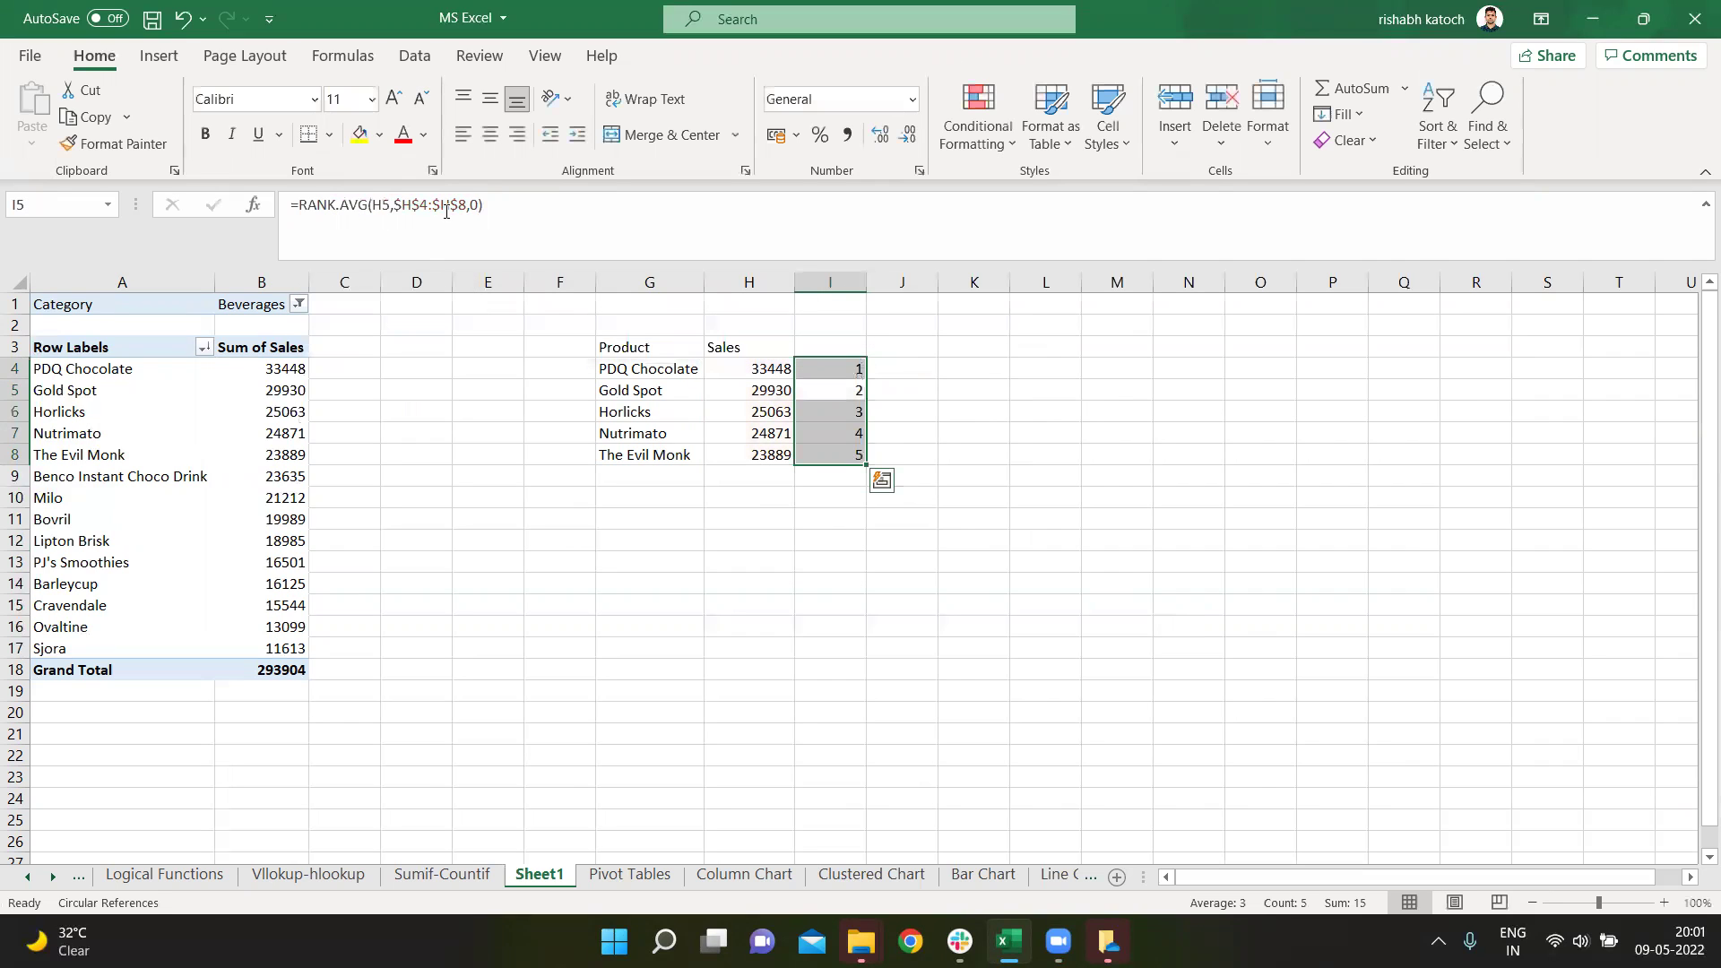
Compare the ranked product table in G3:I8 with the pivot table rows in A3:B17
{"action": "left_click", "coordinate": [699, 518]}
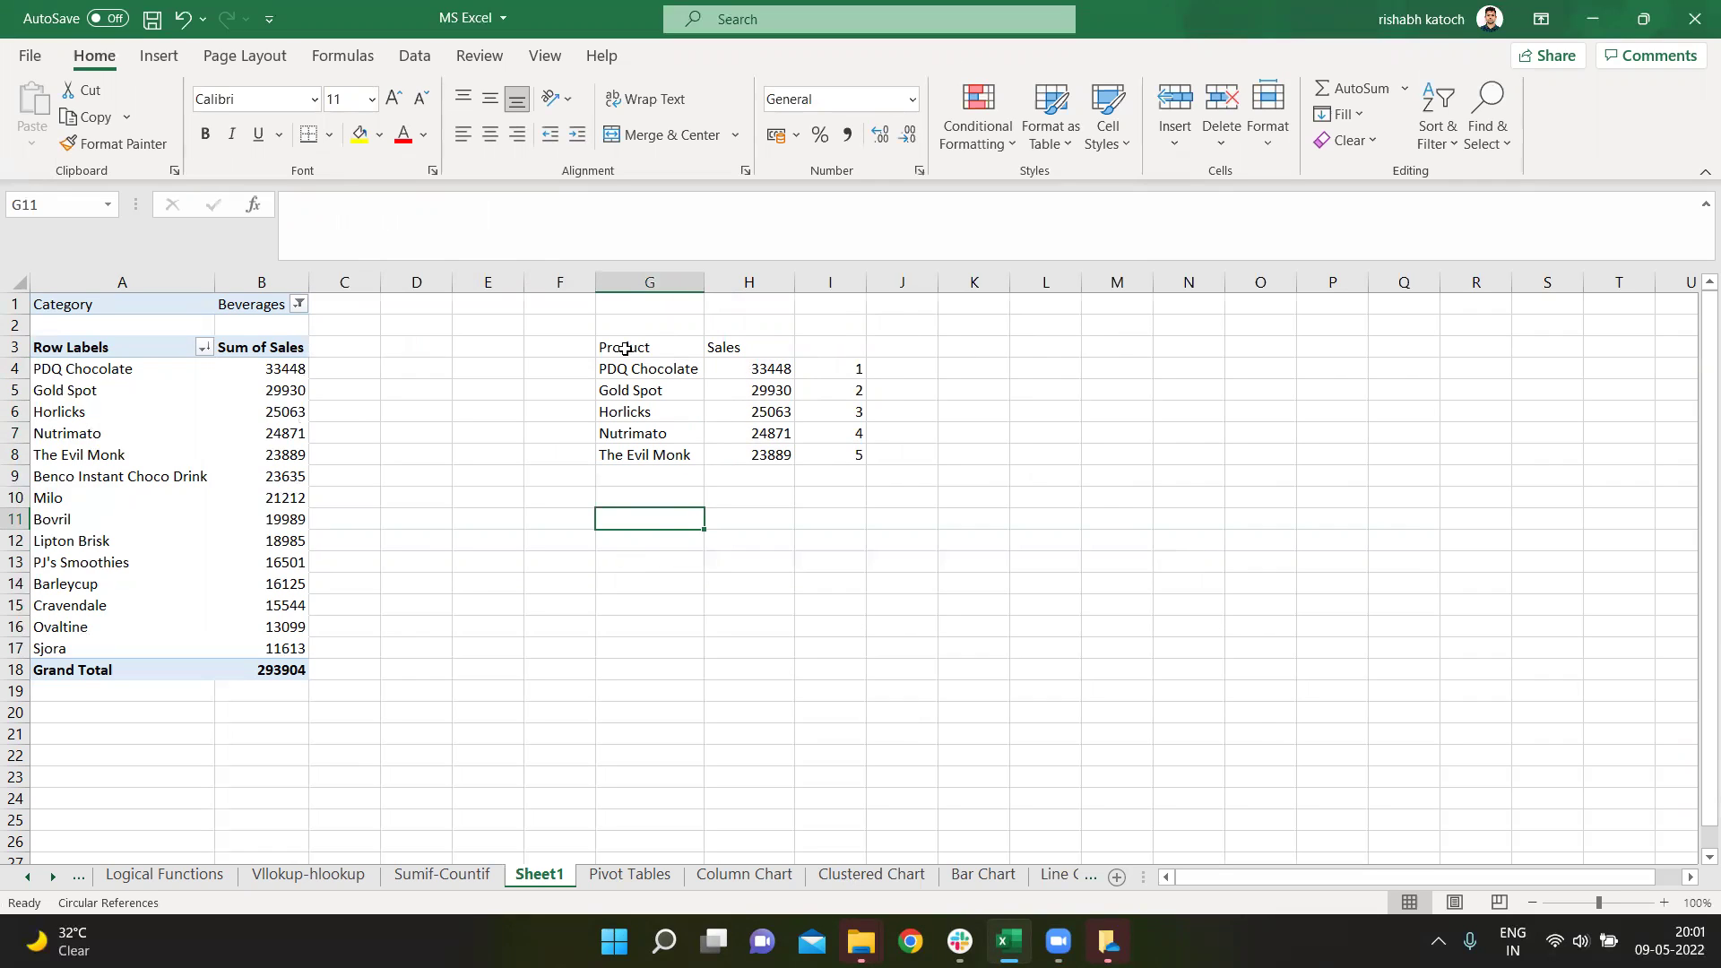
{"action": "left_click_drag", "start_coordinate": [625, 349], "coordinate": [840, 460]}
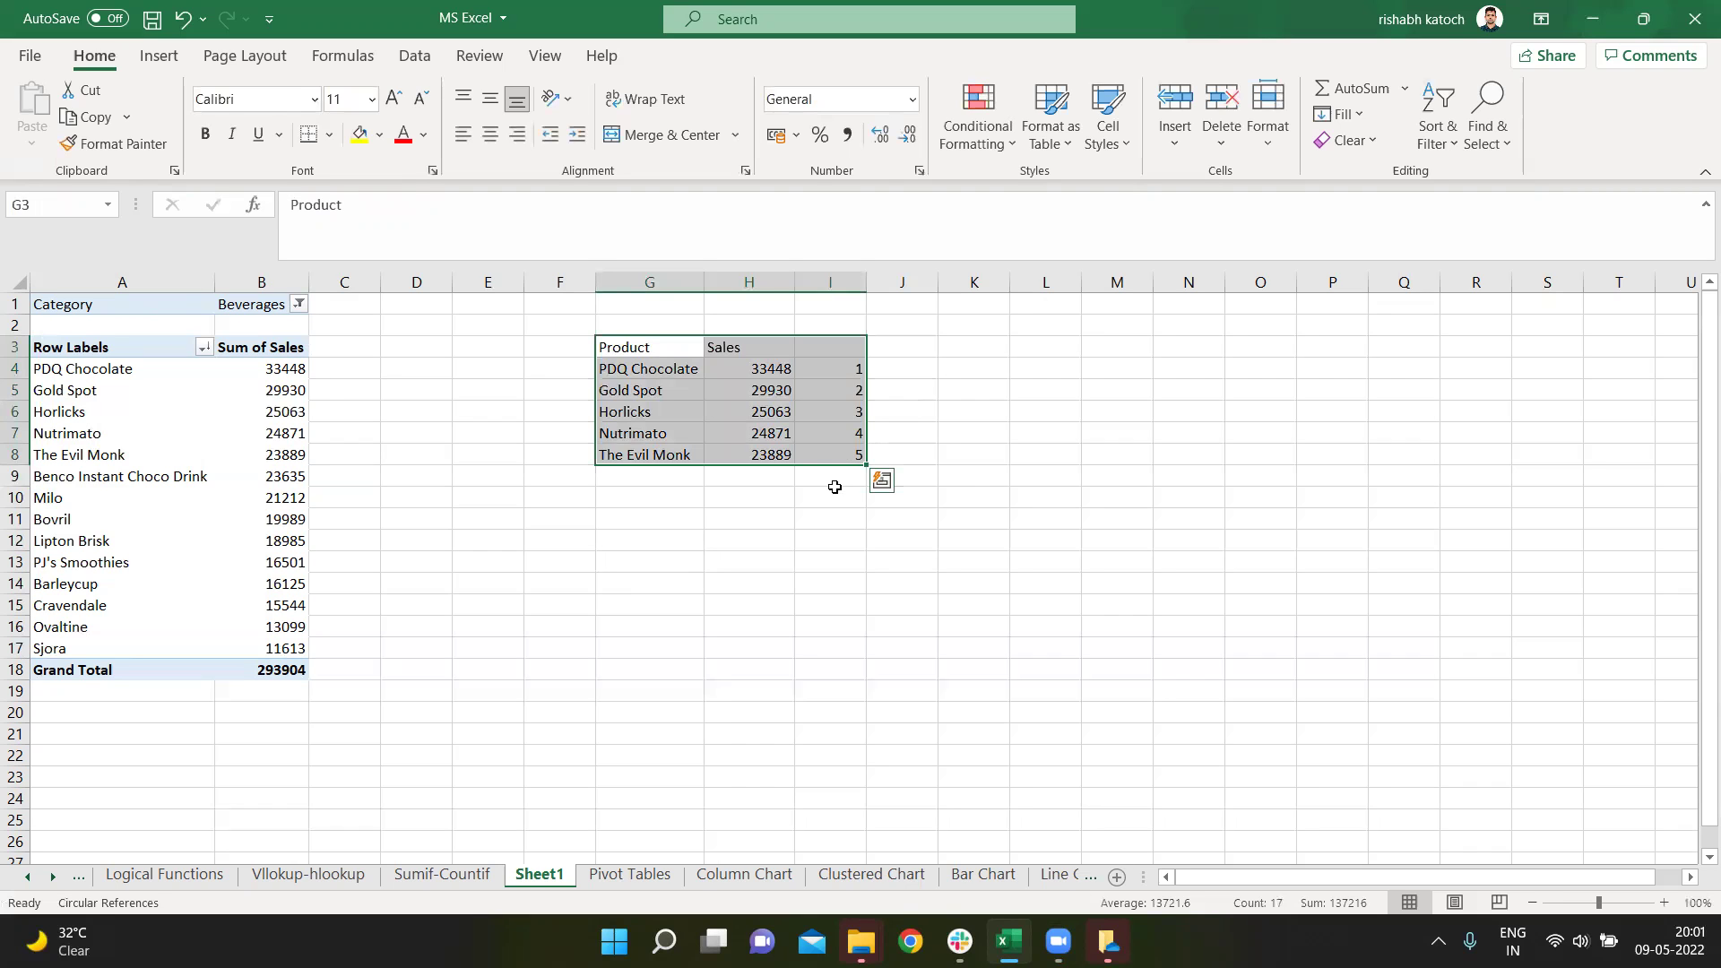
{"action": "left_click_drag", "start_coordinate": [75, 347], "coordinate": [279, 651]}
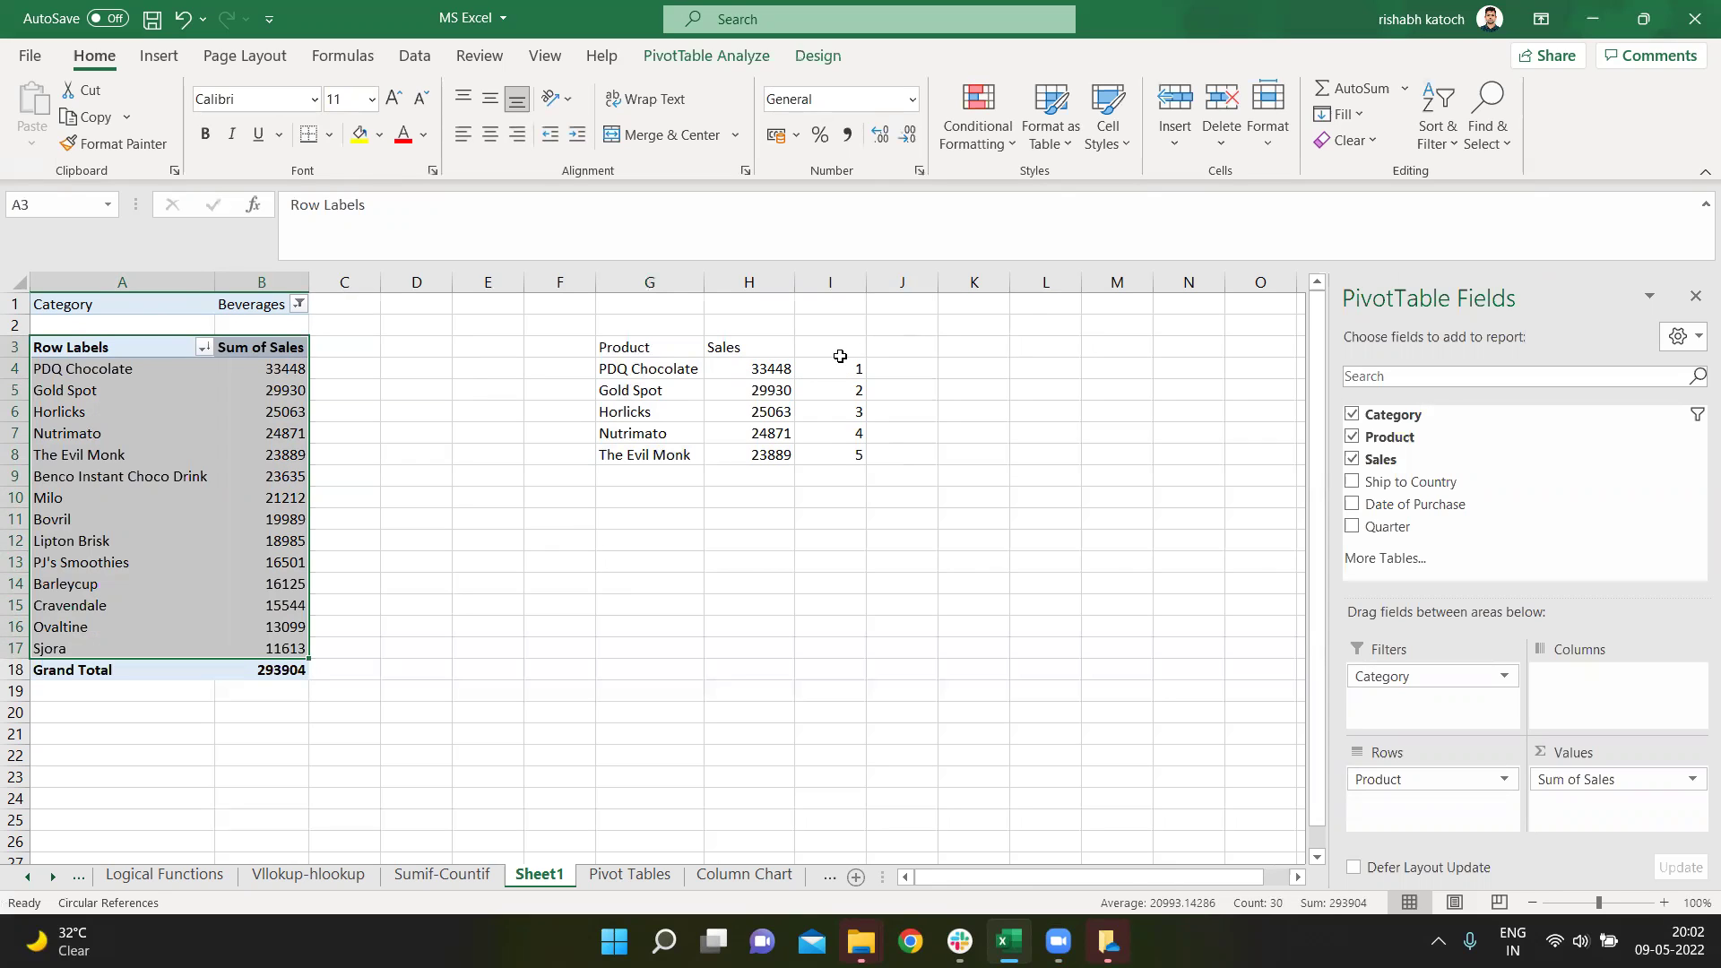
Filter the pivot table's products to the top 5 items by Sum of Sales
{"action": "left_click", "coordinate": [208, 412]}
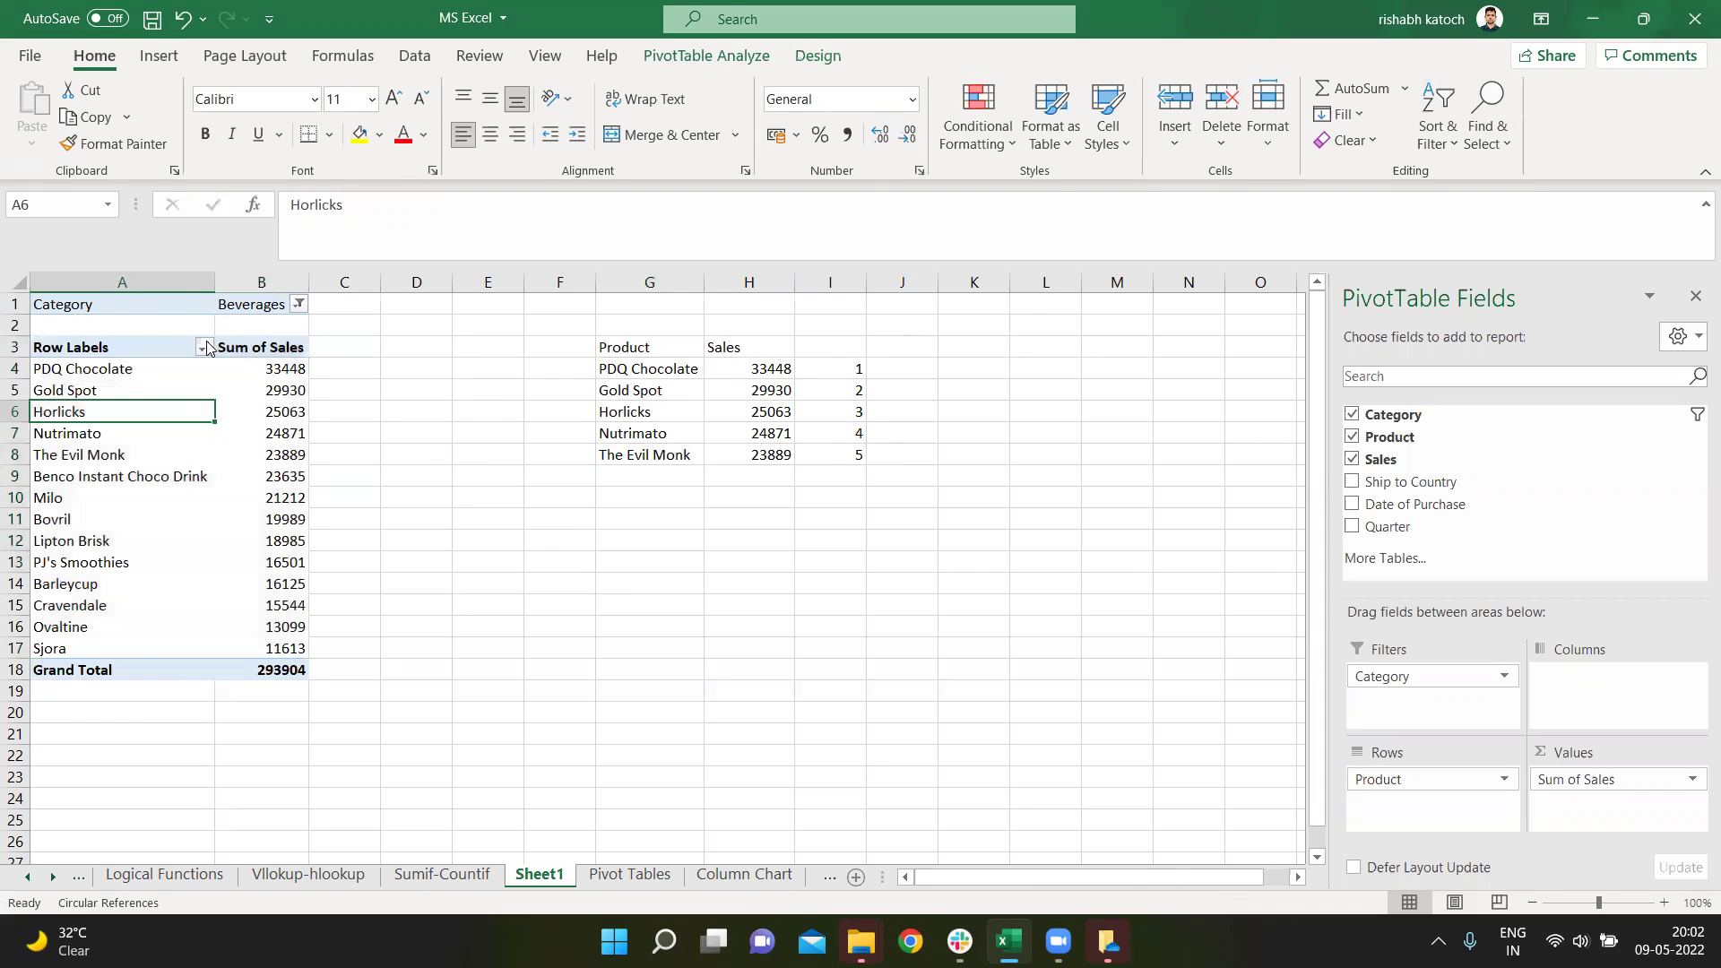
{"action": "left_click", "coordinate": [205, 348]}
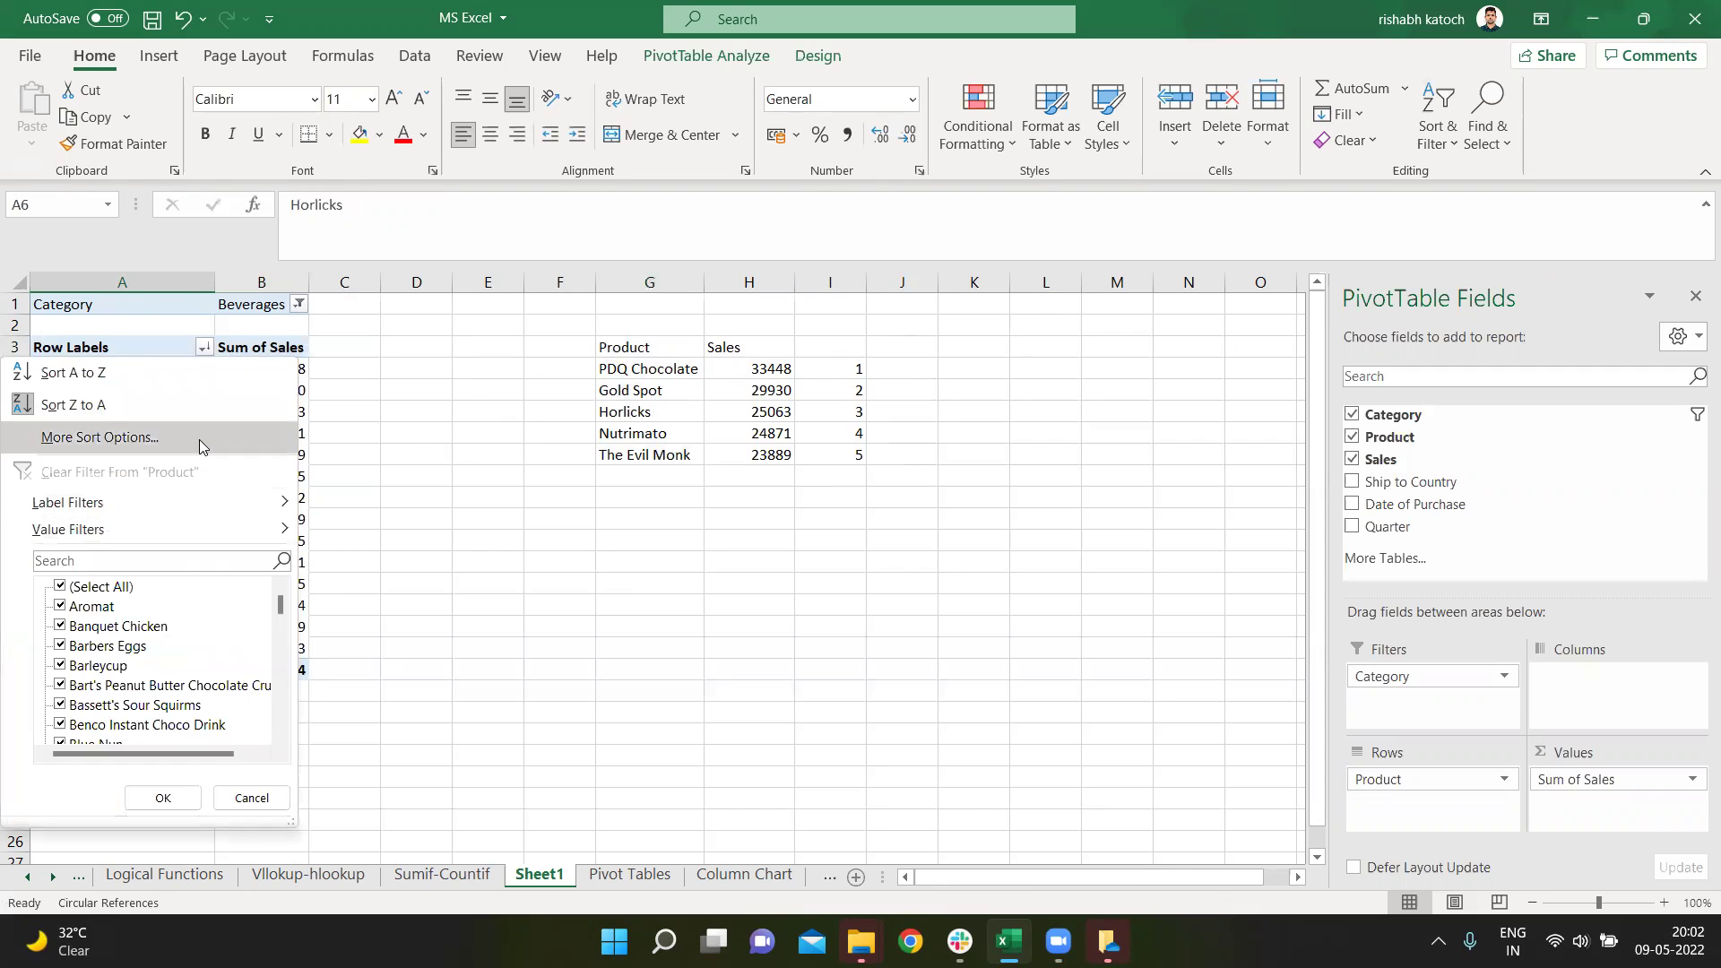
{"action": "mouse_move", "coordinate": [191, 527]}
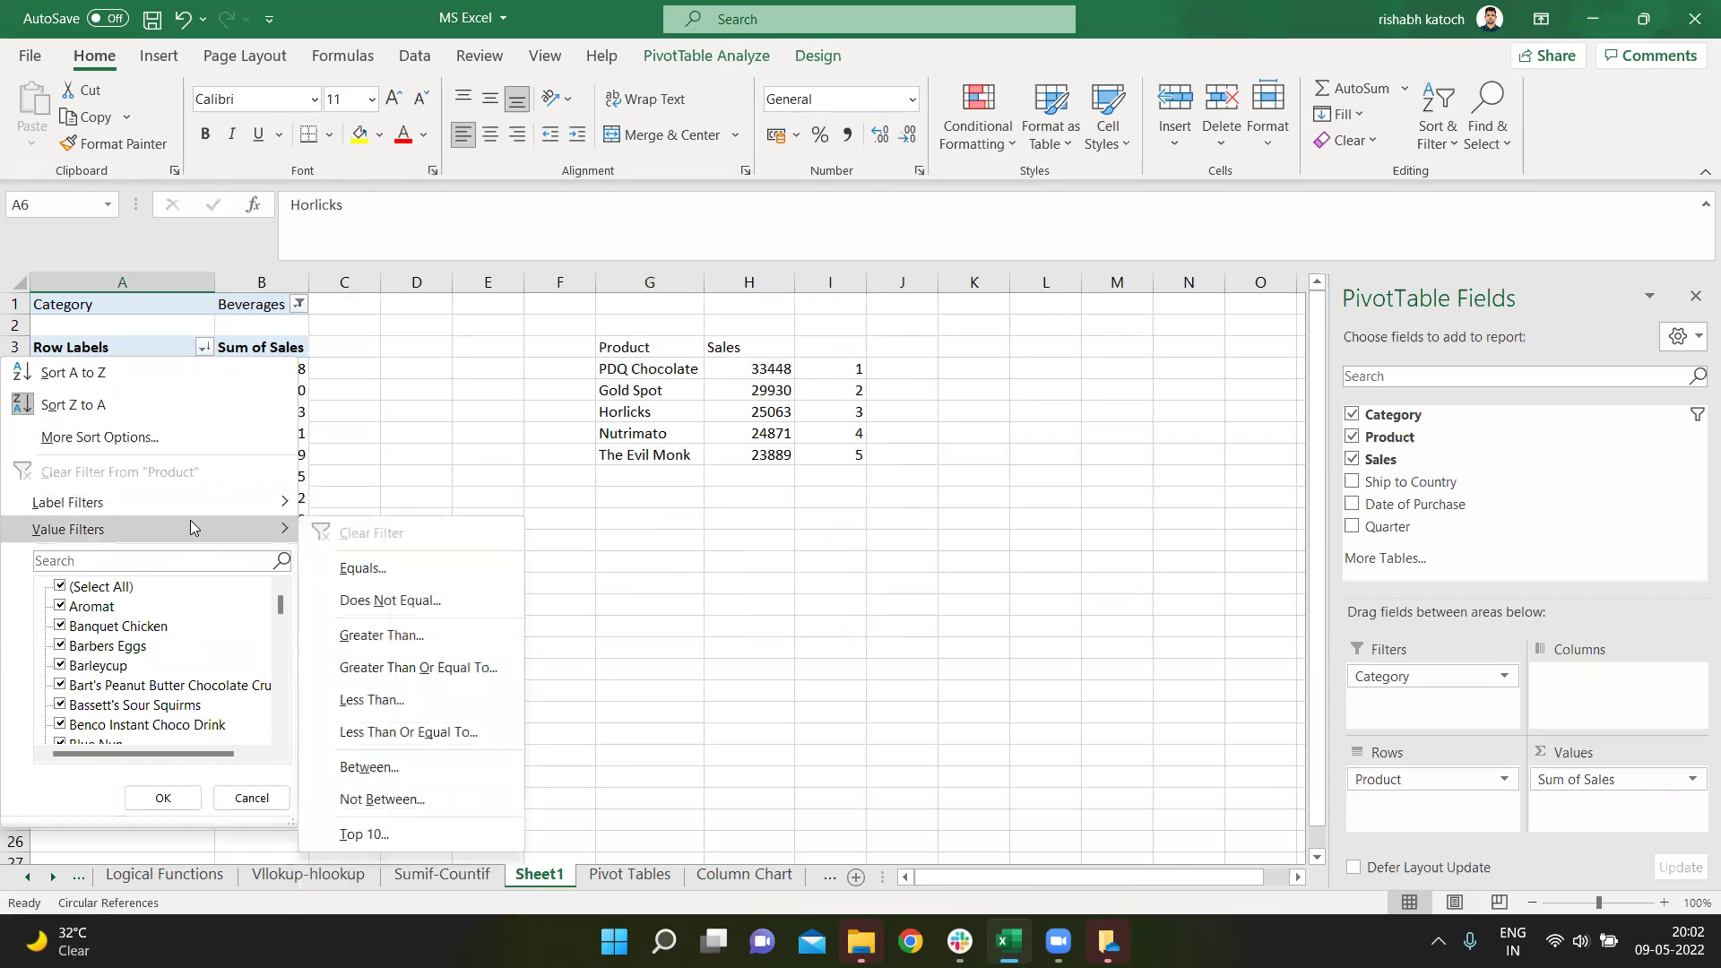
{"action": "left_click", "coordinate": [453, 847]}
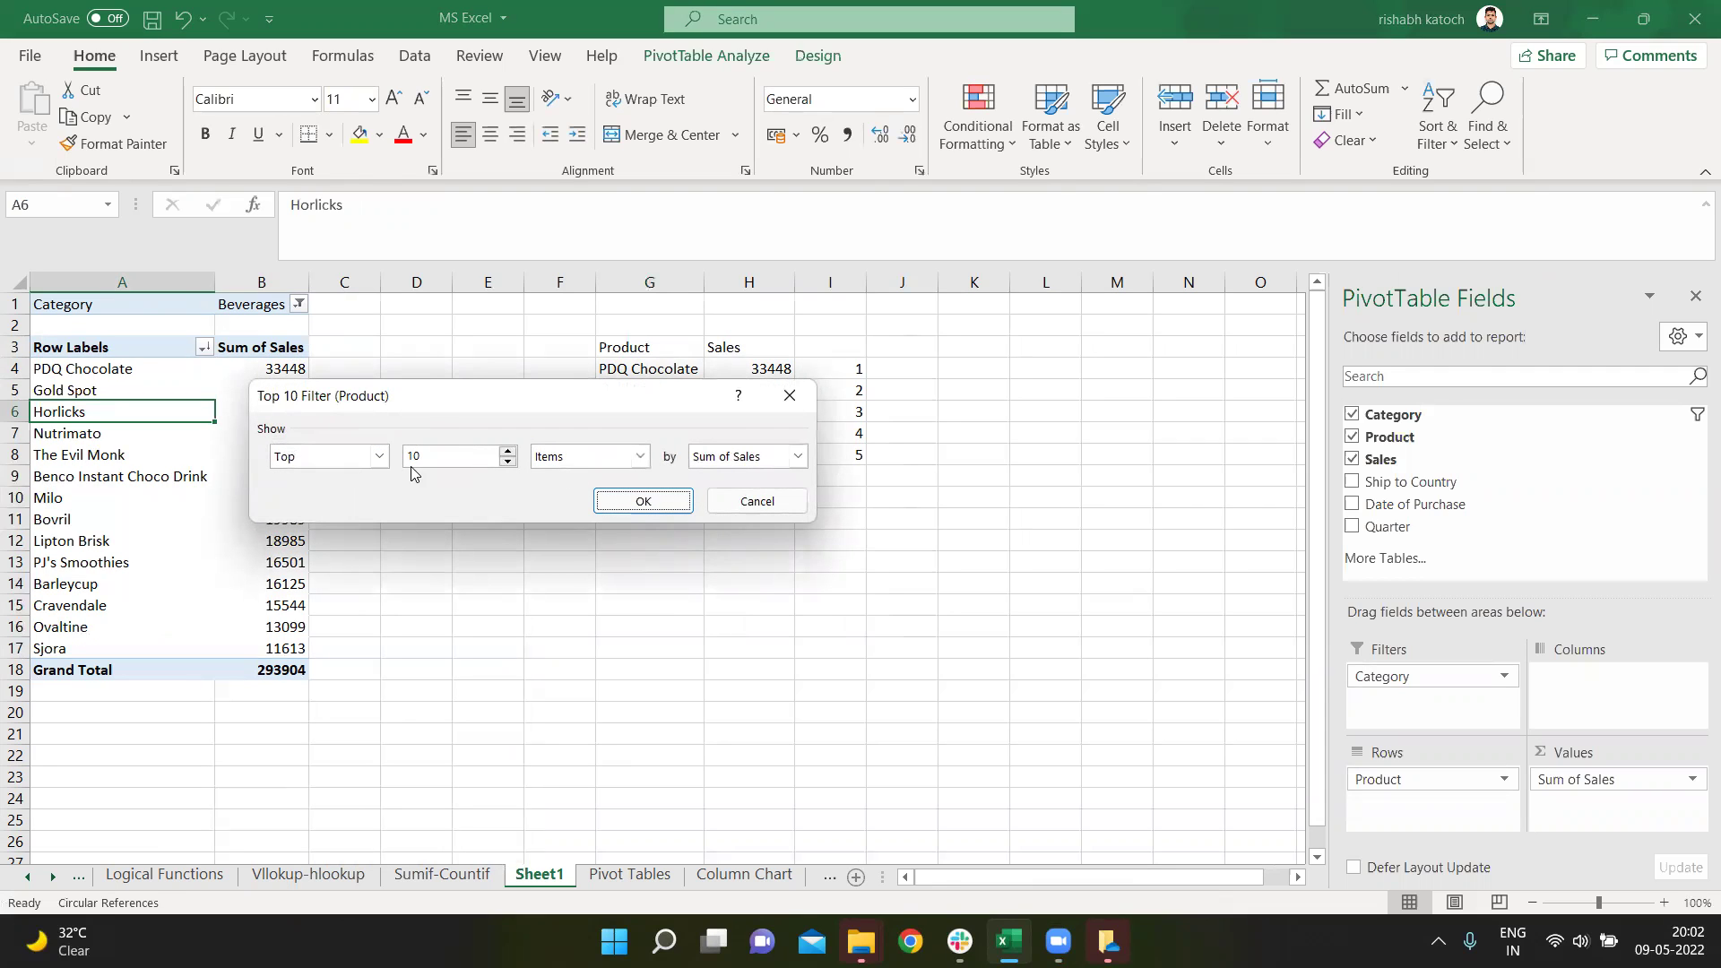
{"action": "left_click_drag", "start_coordinate": [451, 457], "coordinate": [267, 465]}
{"action": "type", "text": "5"}
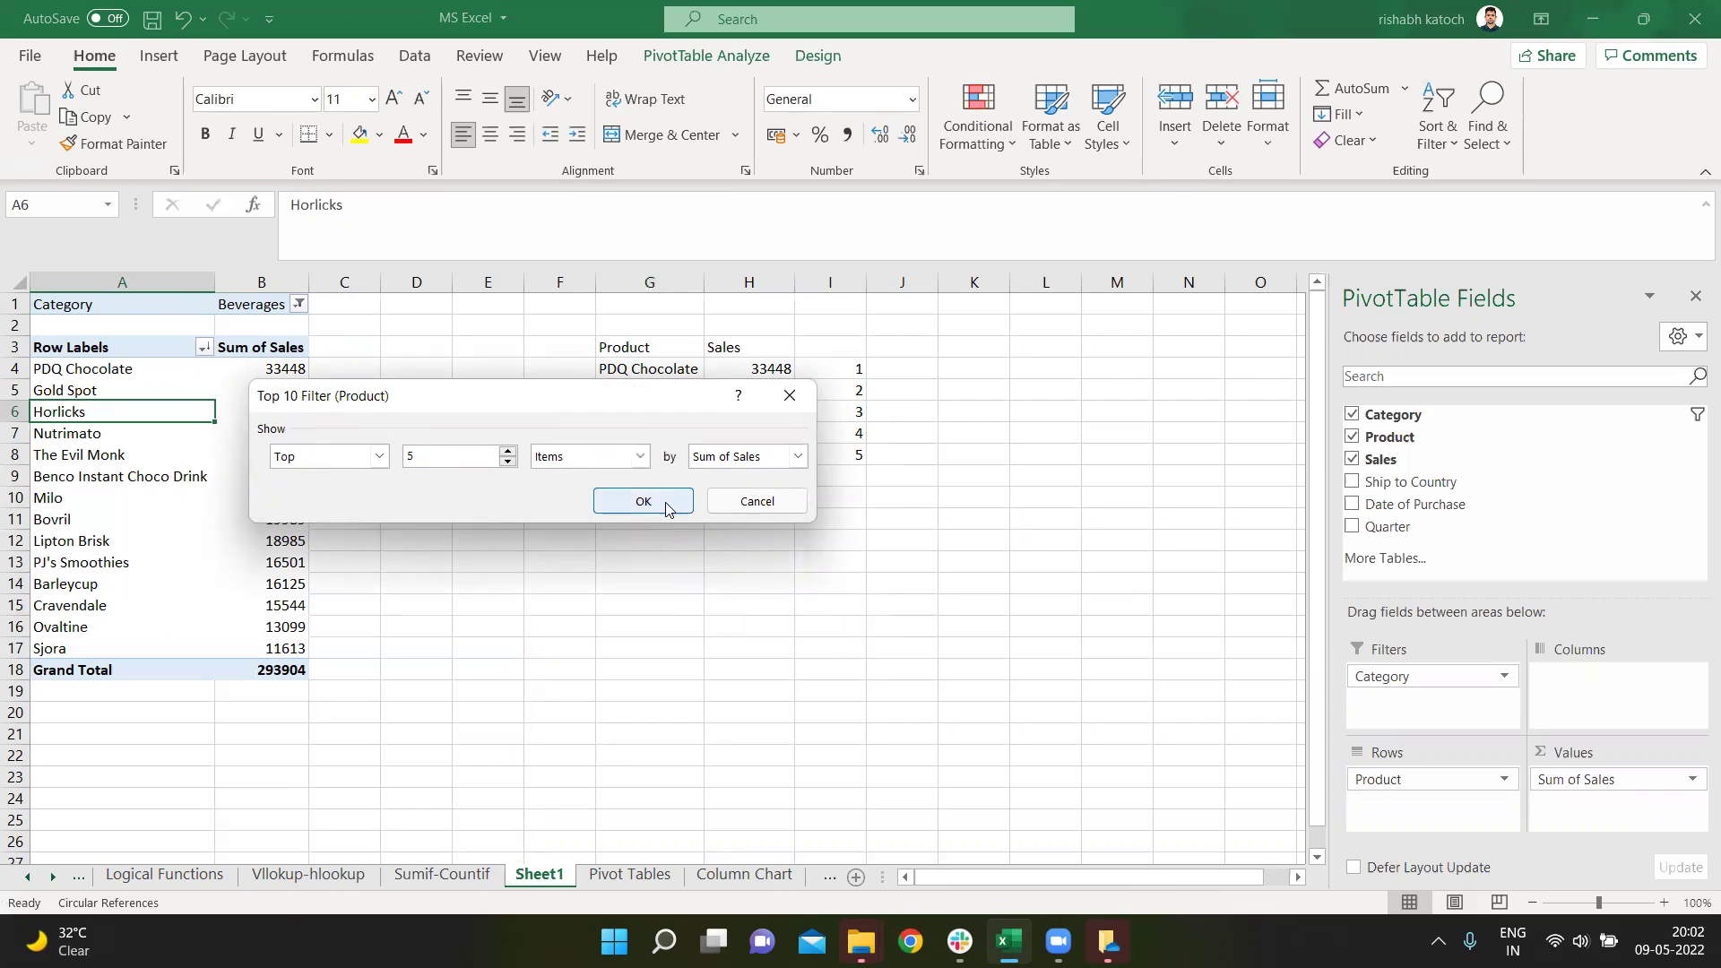
{"action": "left_click", "coordinate": [628, 459]}
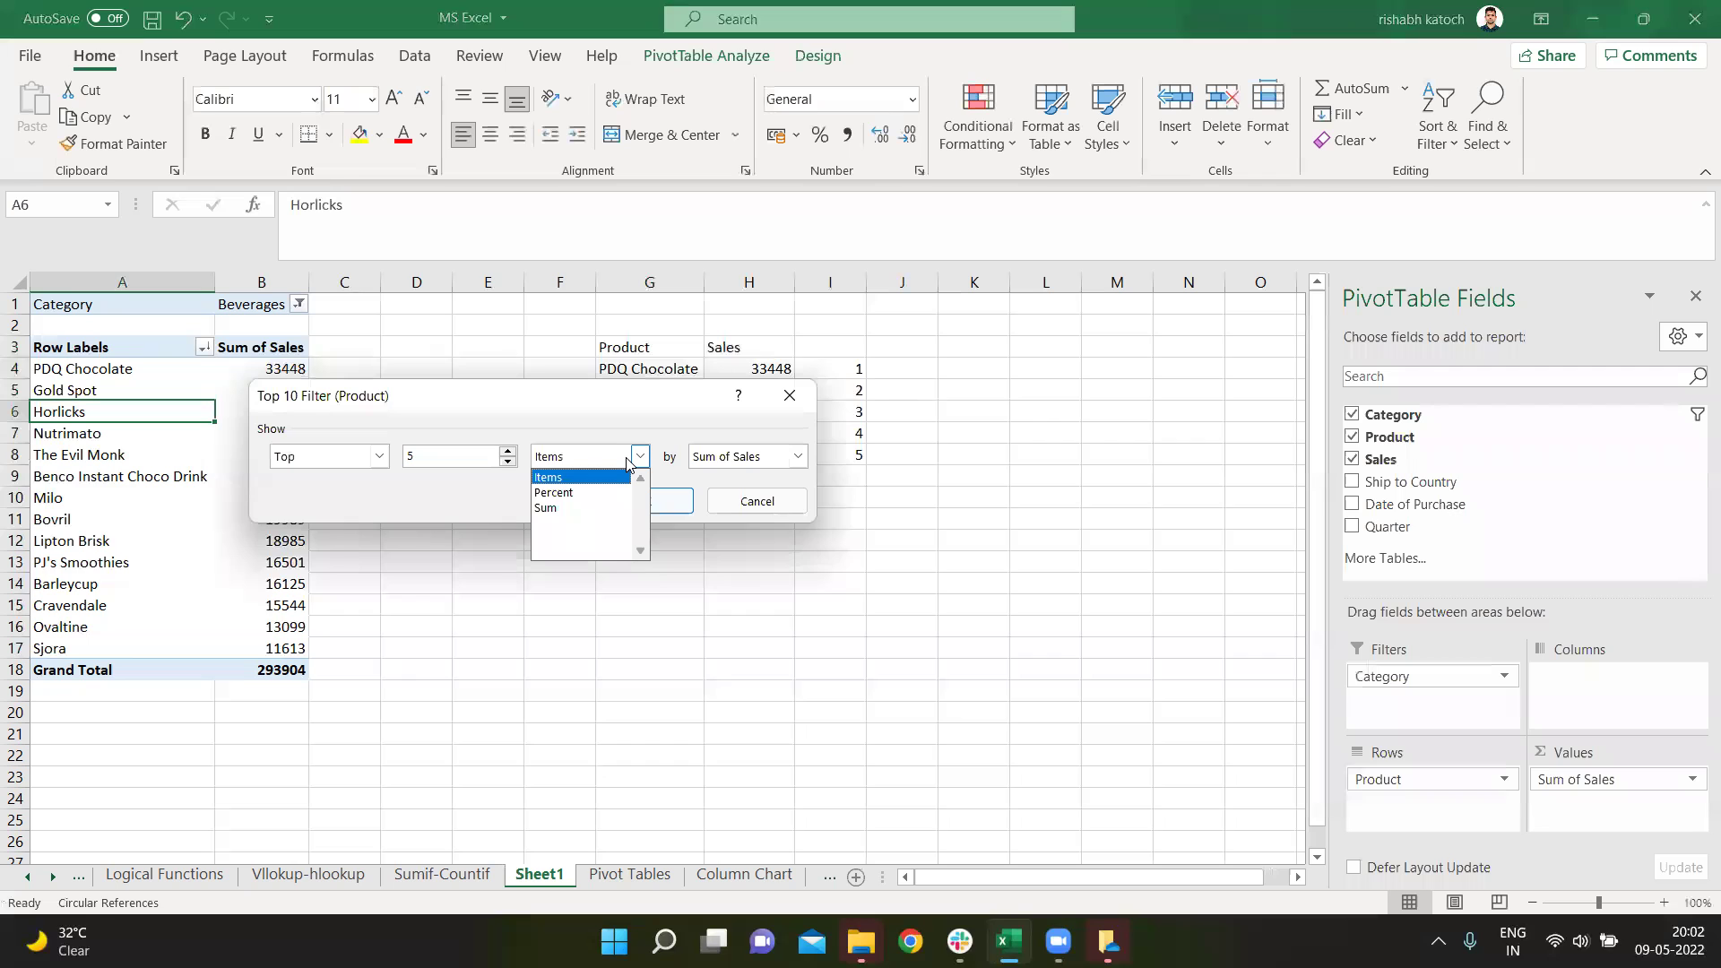
{"action": "left_click", "coordinate": [630, 459]}
{"action": "left_click", "coordinate": [662, 500]}
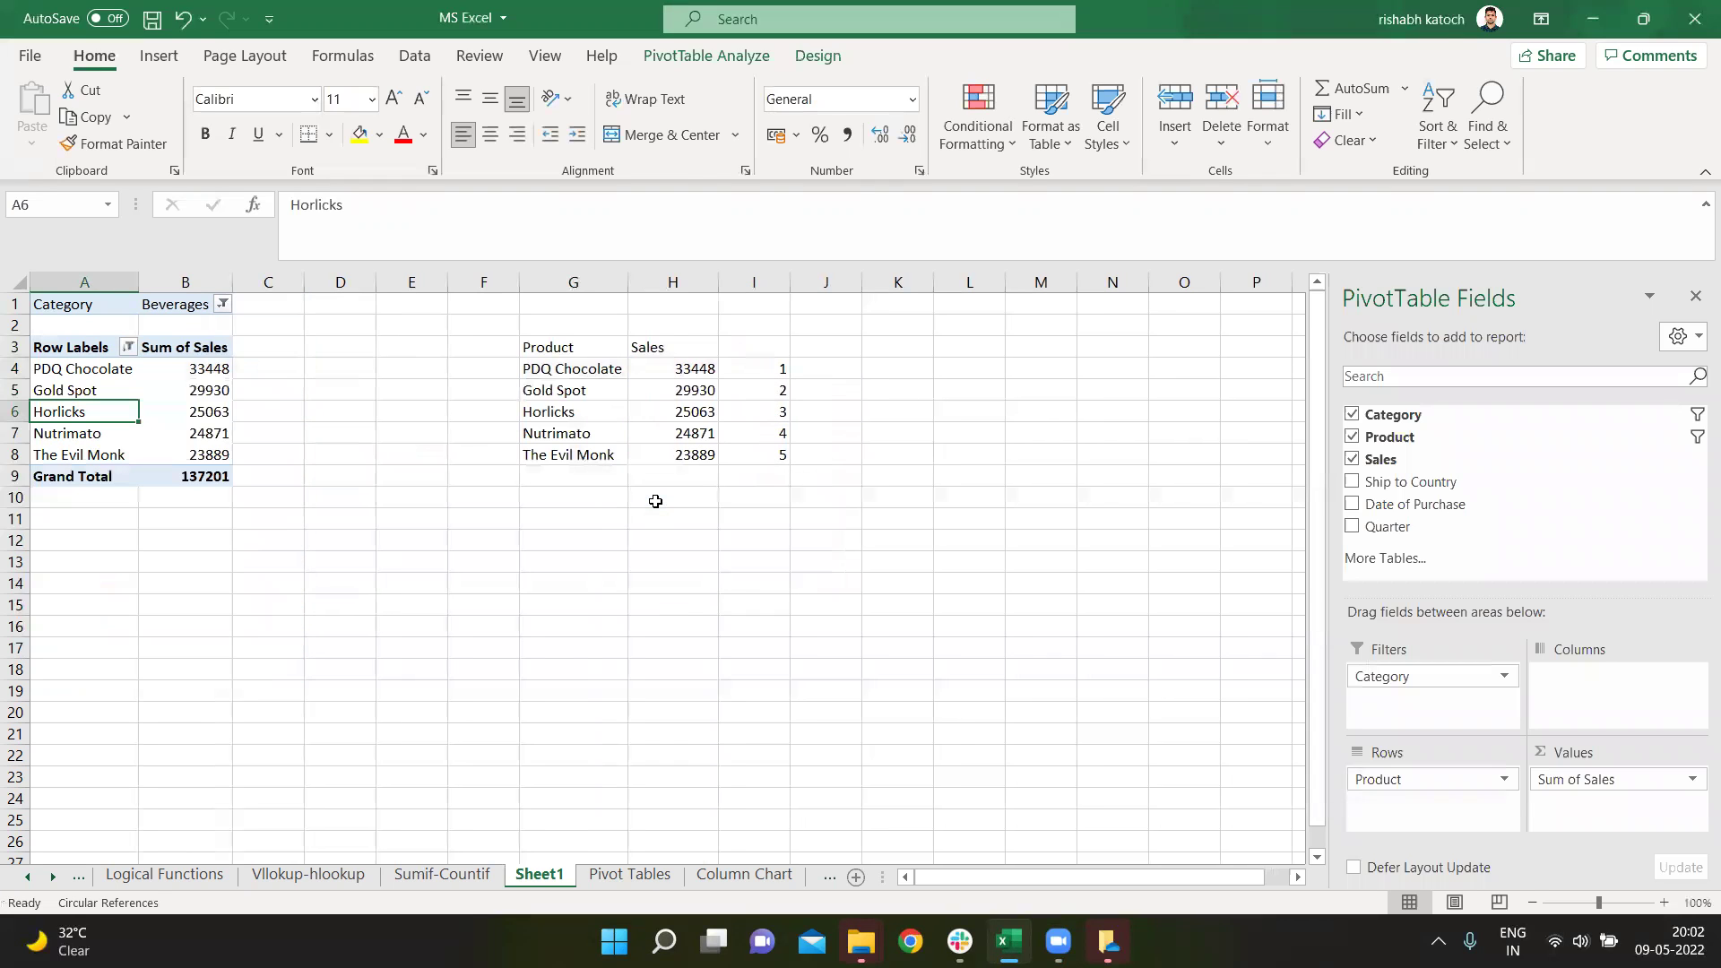
Clear the value filter from the pivot table's Product field
{"action": "left_click", "coordinate": [128, 347]}
{"action": "left_click", "coordinate": [119, 471]}
{"action": "left_click", "coordinate": [416, 497]}
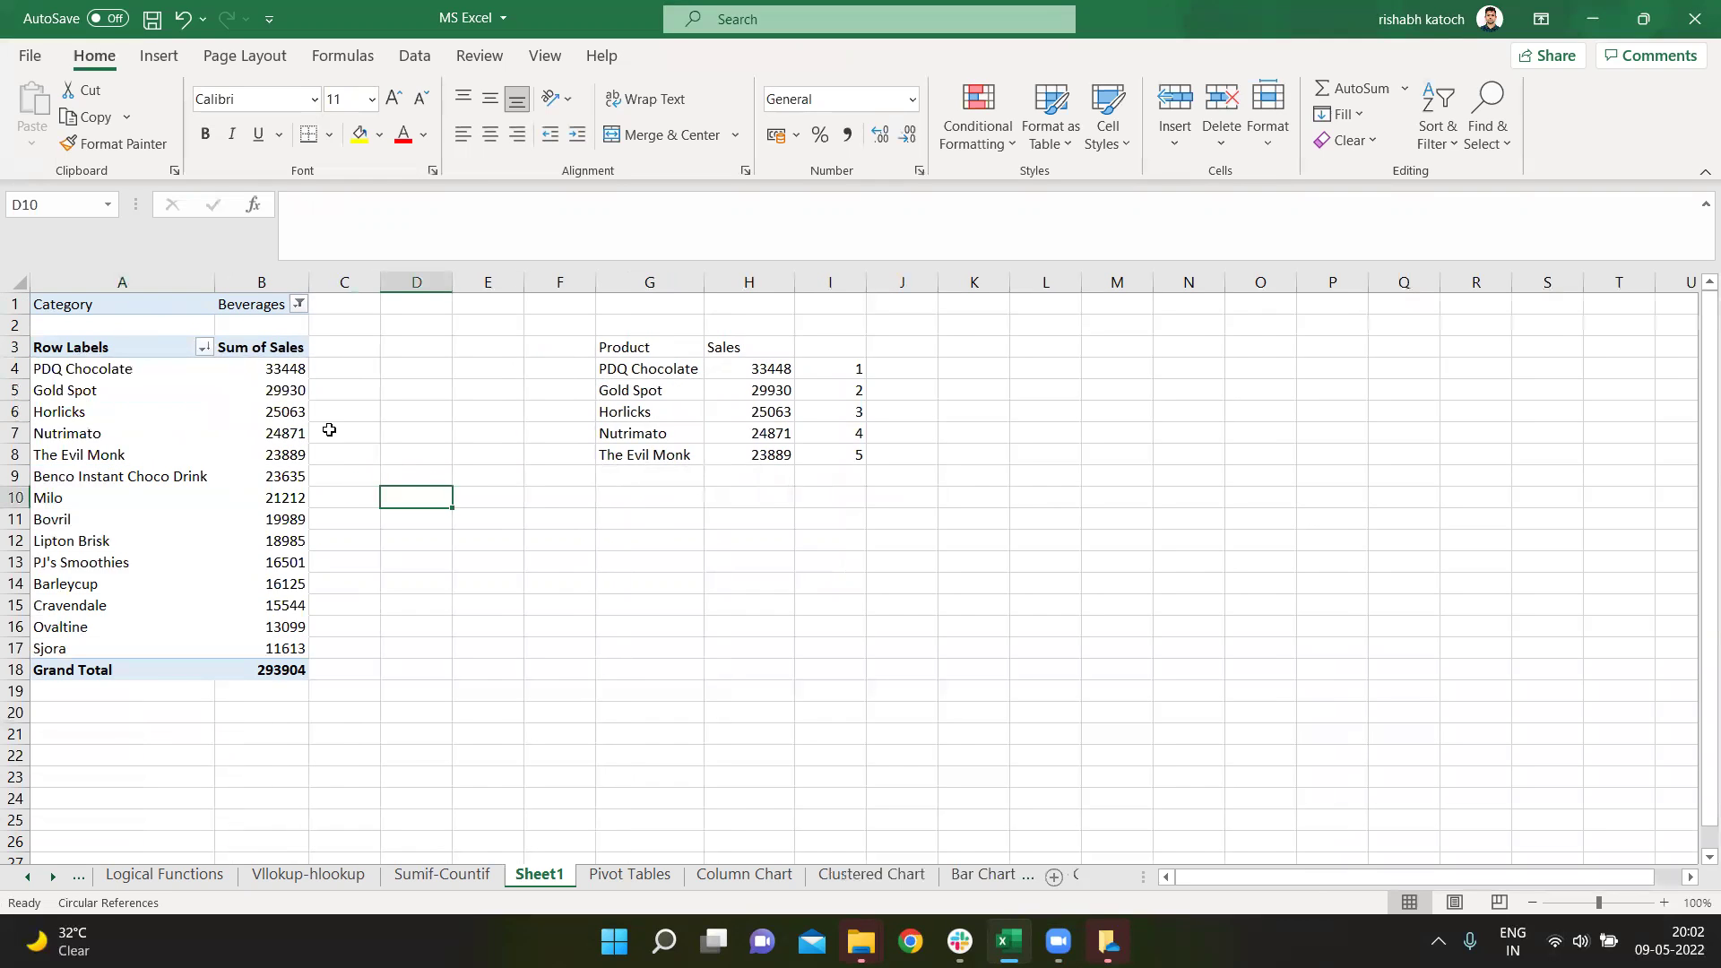
Apply a Top 10 value filter to the pivot table's row labels, showing the top 5 items by Sum of Sales, and select A4:B8
{"action": "left_click", "coordinate": [166, 457]}
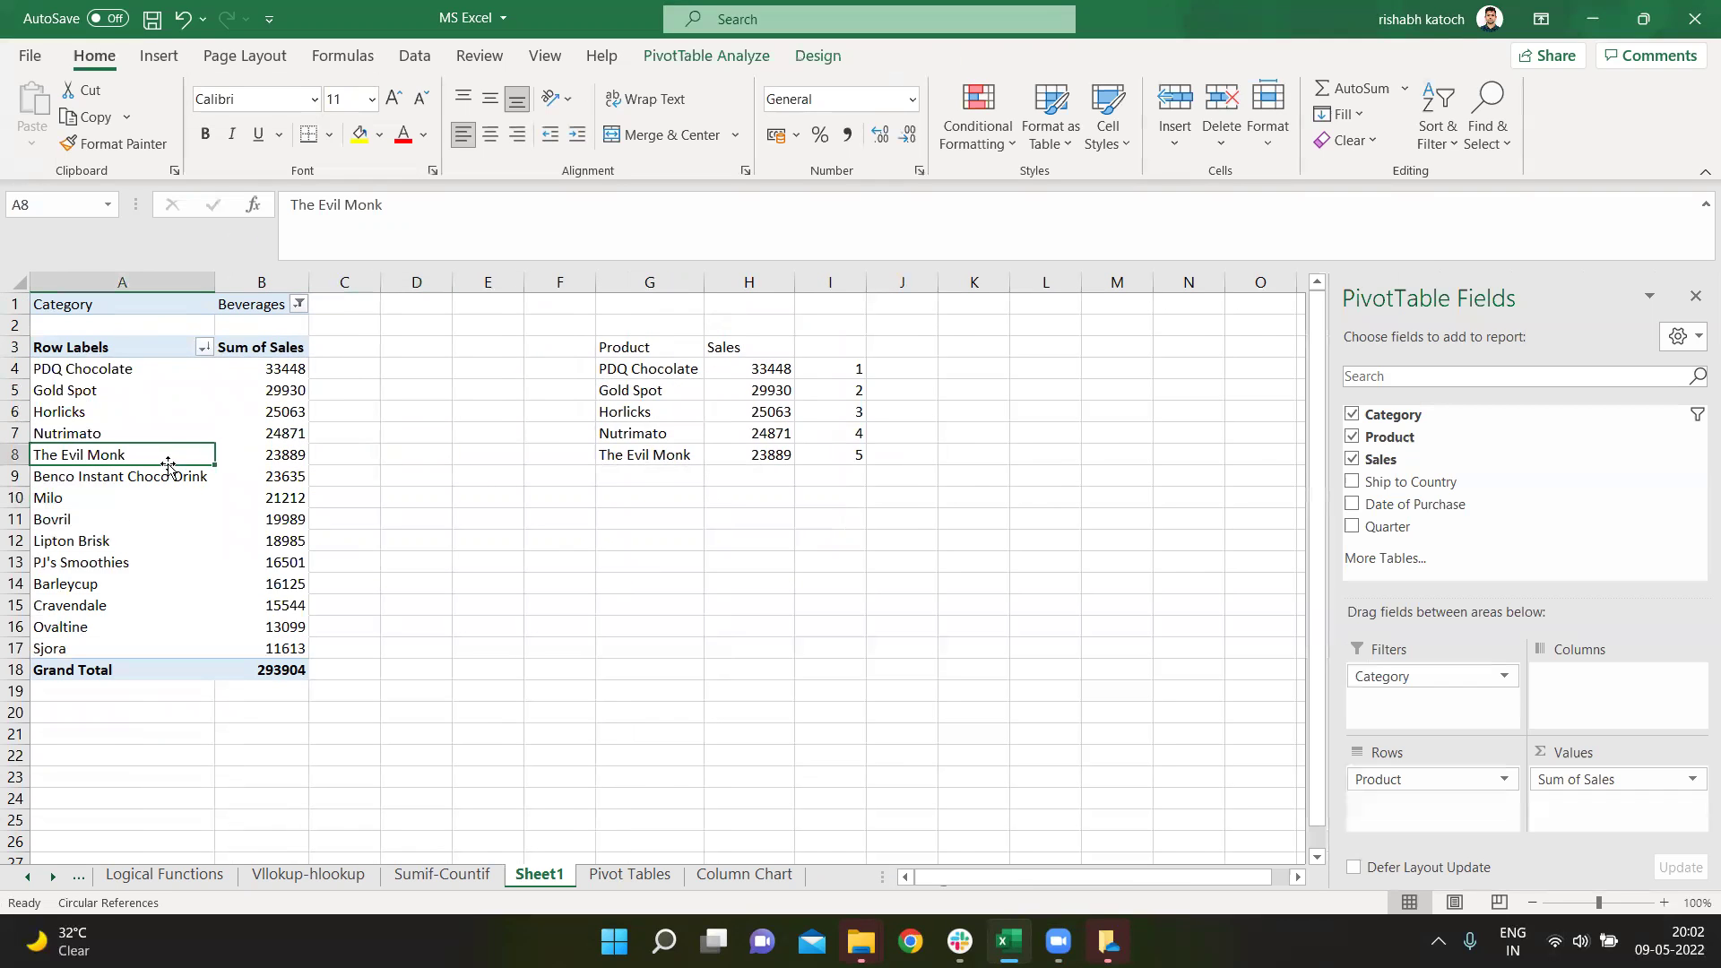
{"action": "left_click", "coordinate": [204, 348]}
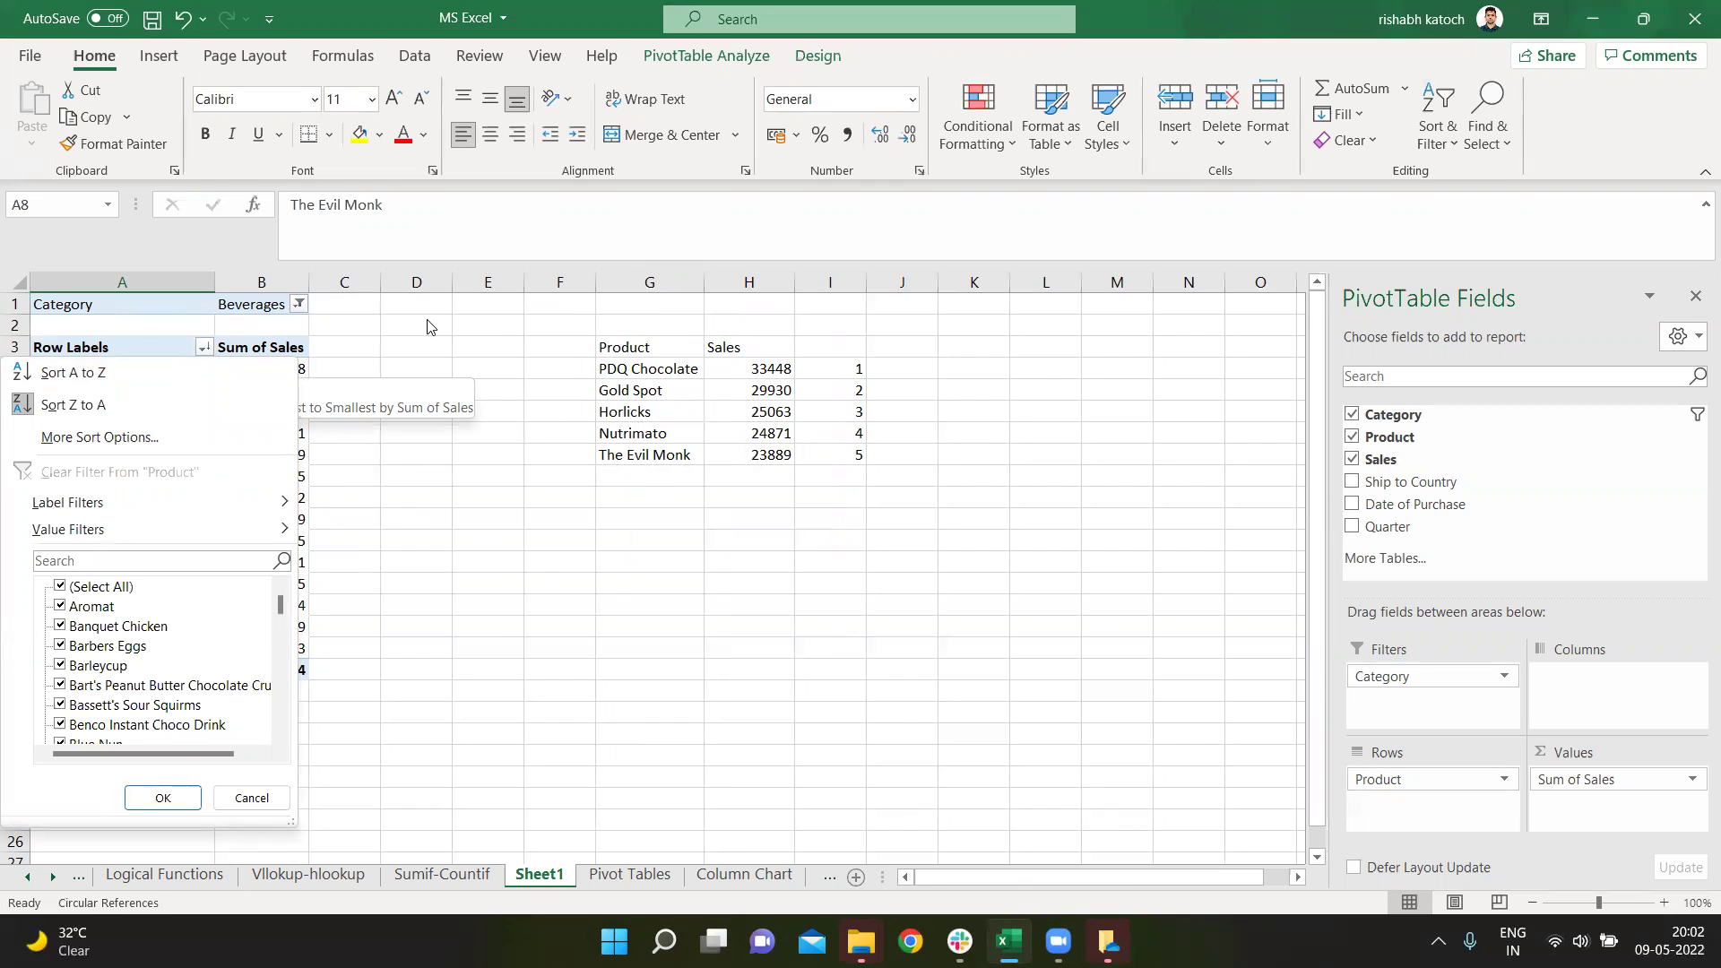
{"action": "mouse_move", "coordinate": [278, 530]}
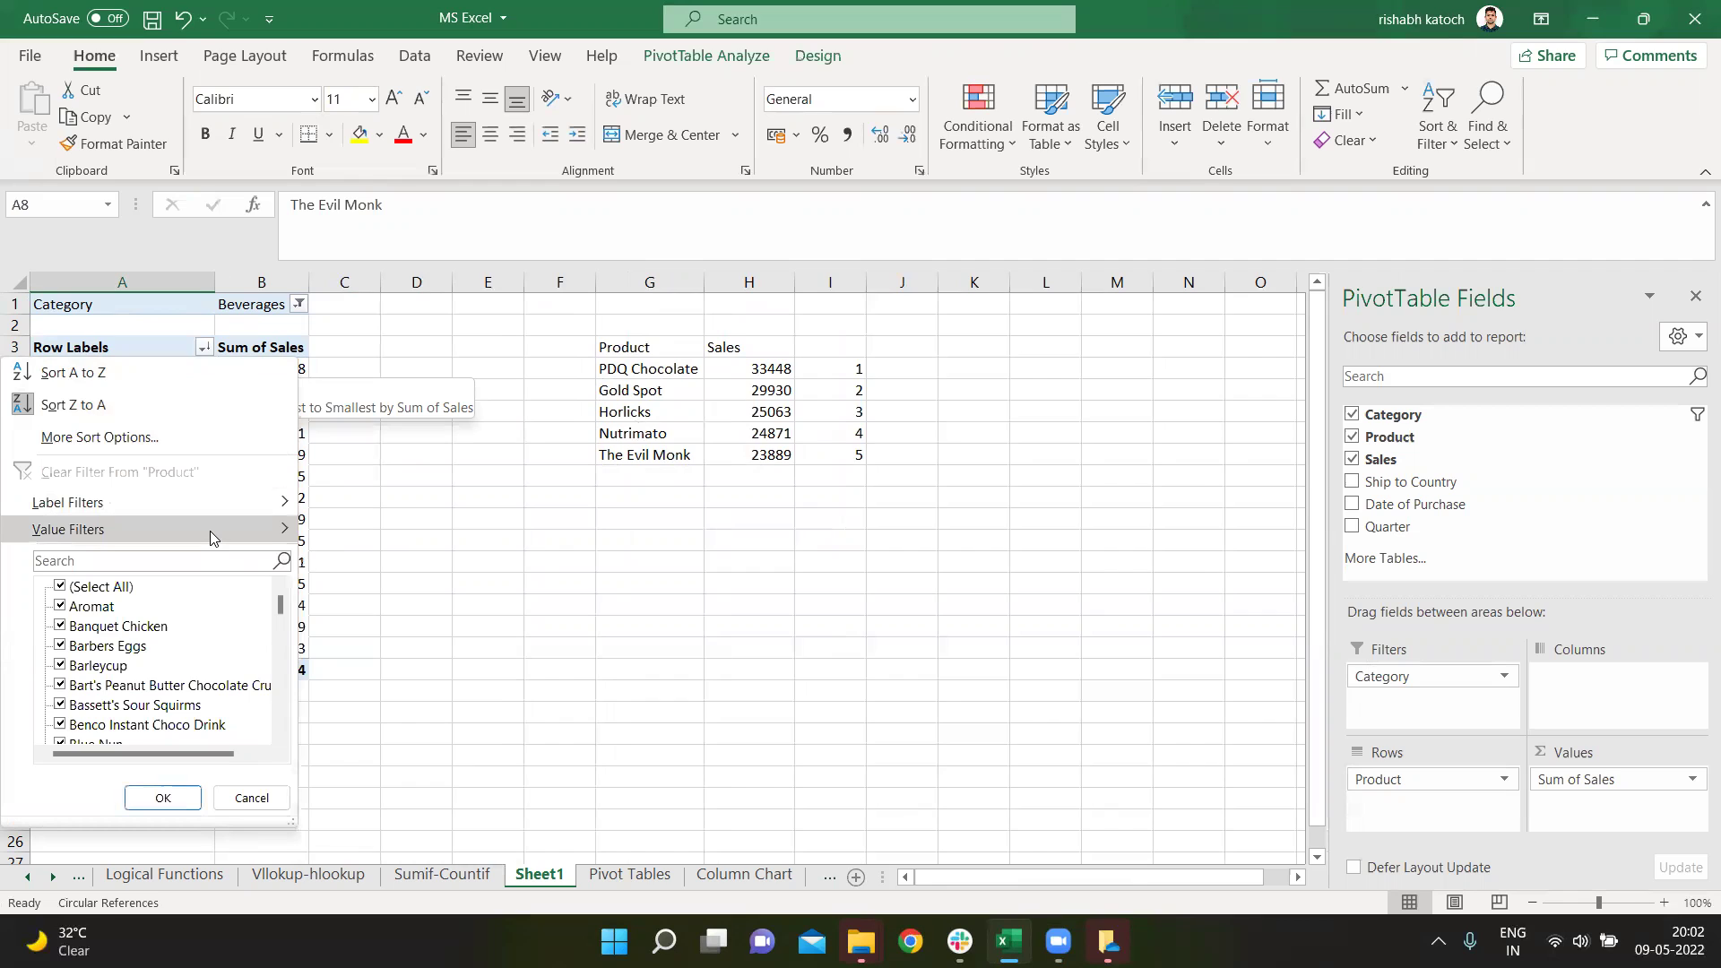
{"action": "left_click", "coordinate": [211, 526]}
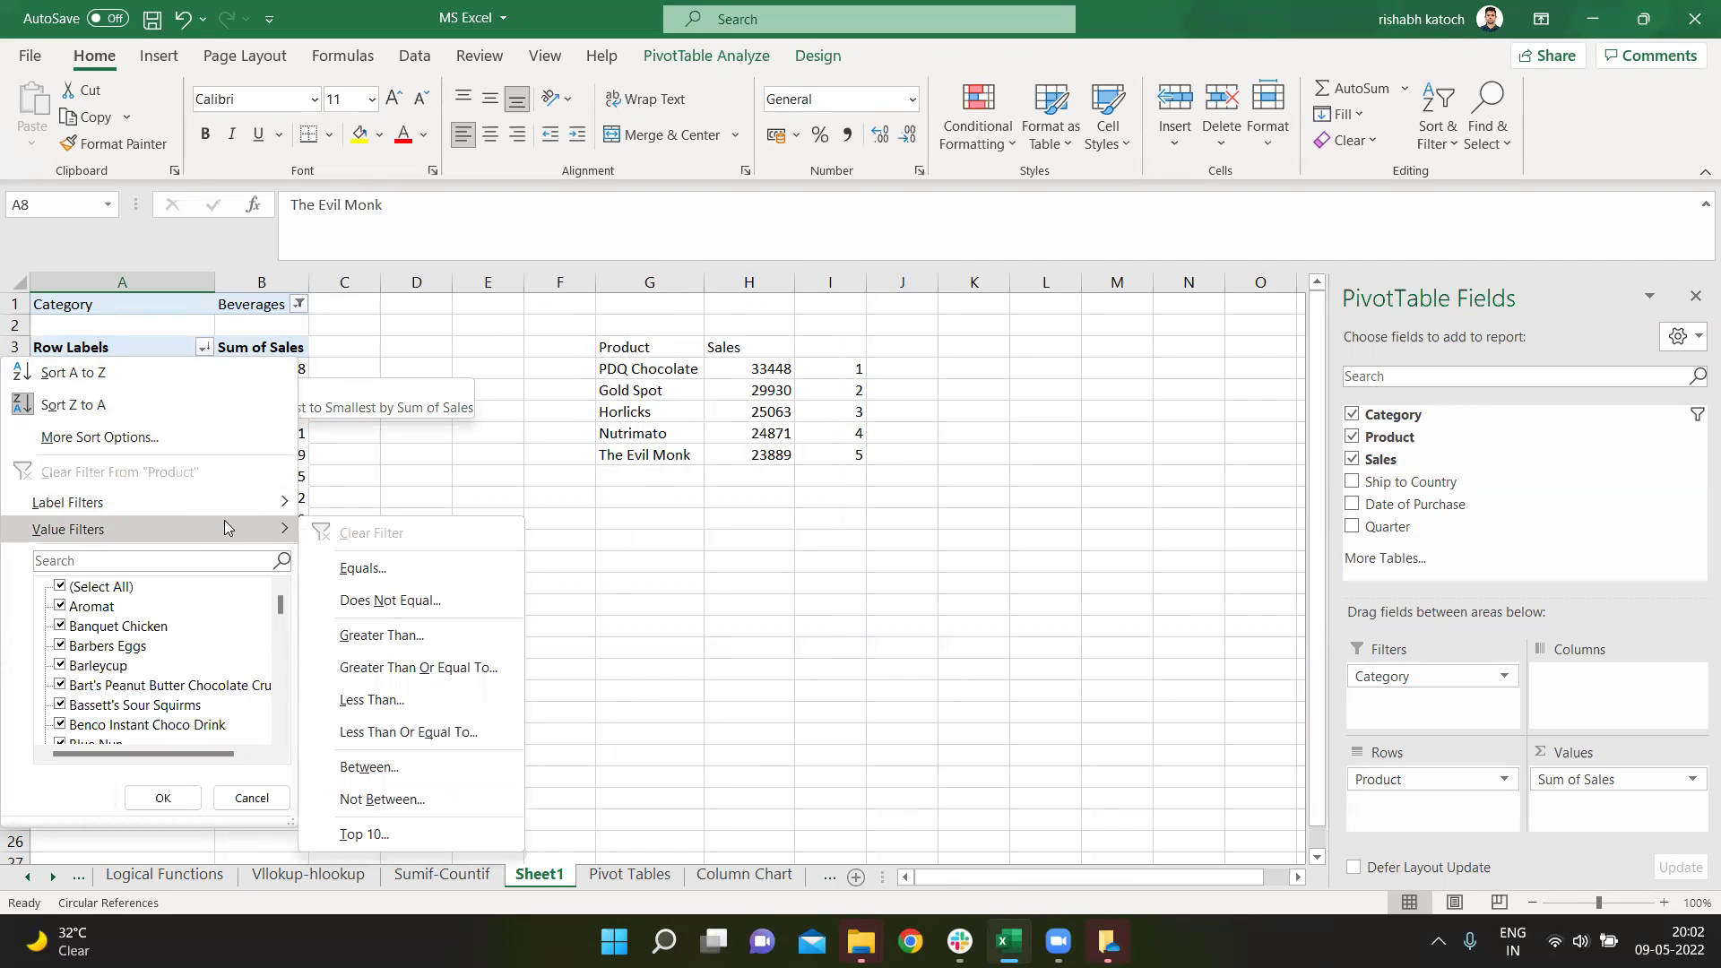
{"action": "left_click", "coordinate": [447, 836]}
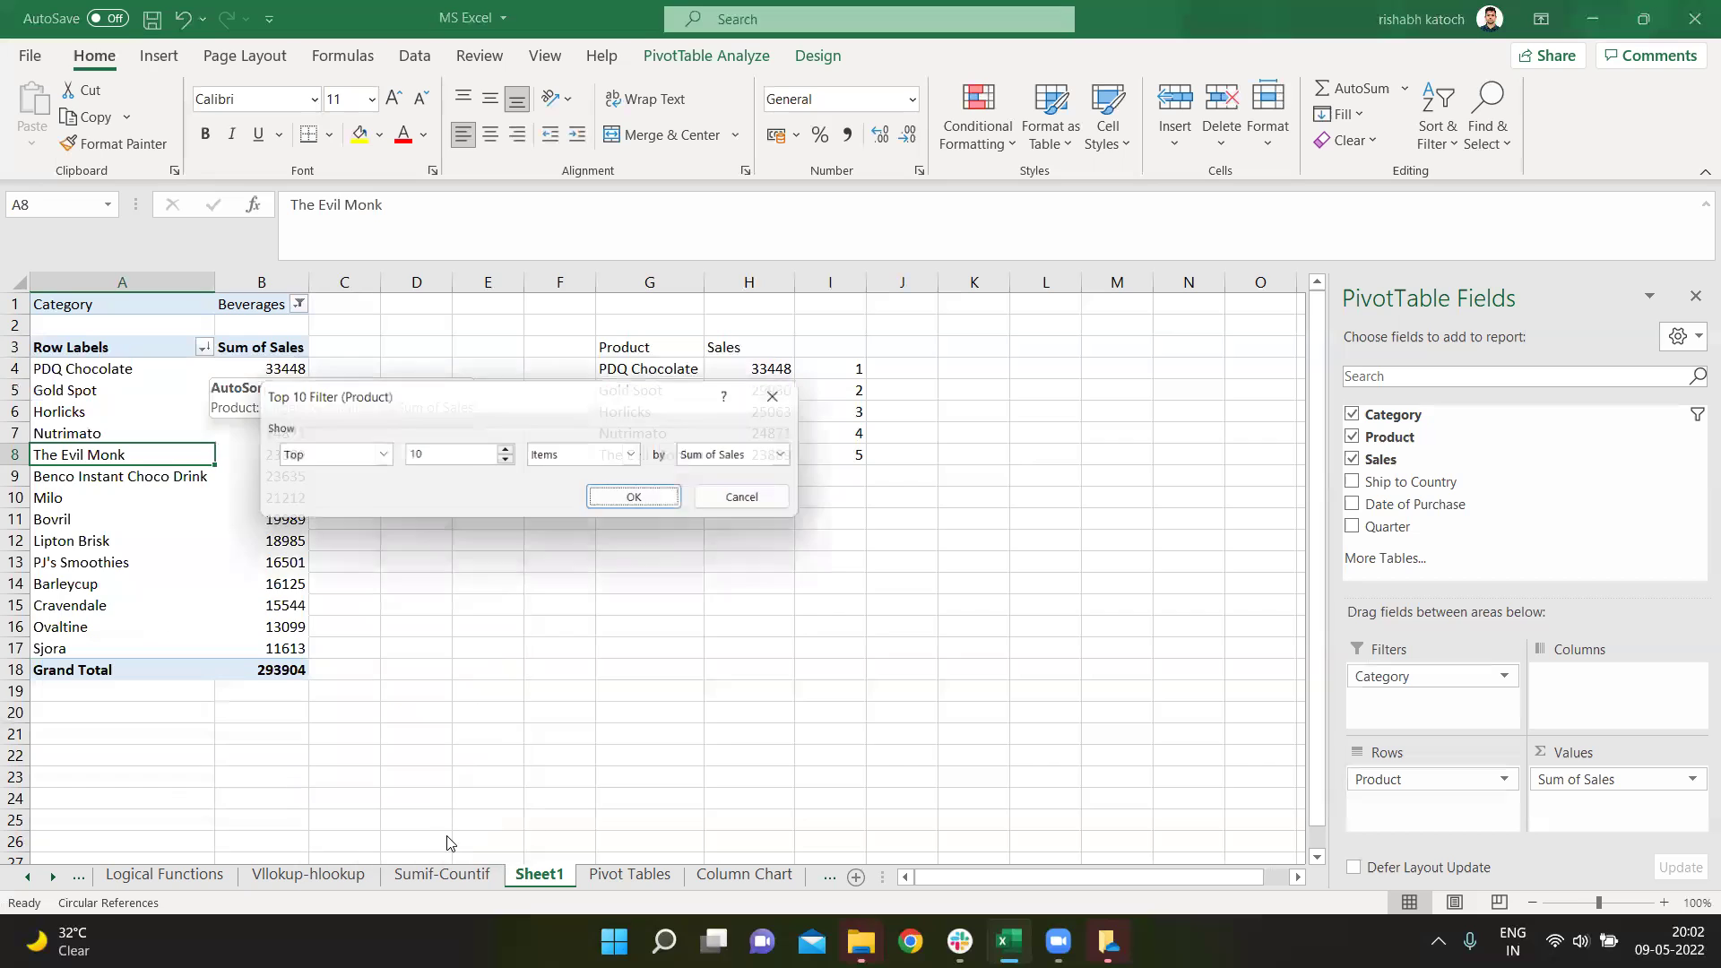
{"action": "double_click", "coordinate": [456, 454]}
{"action": "type", "text": "10"}
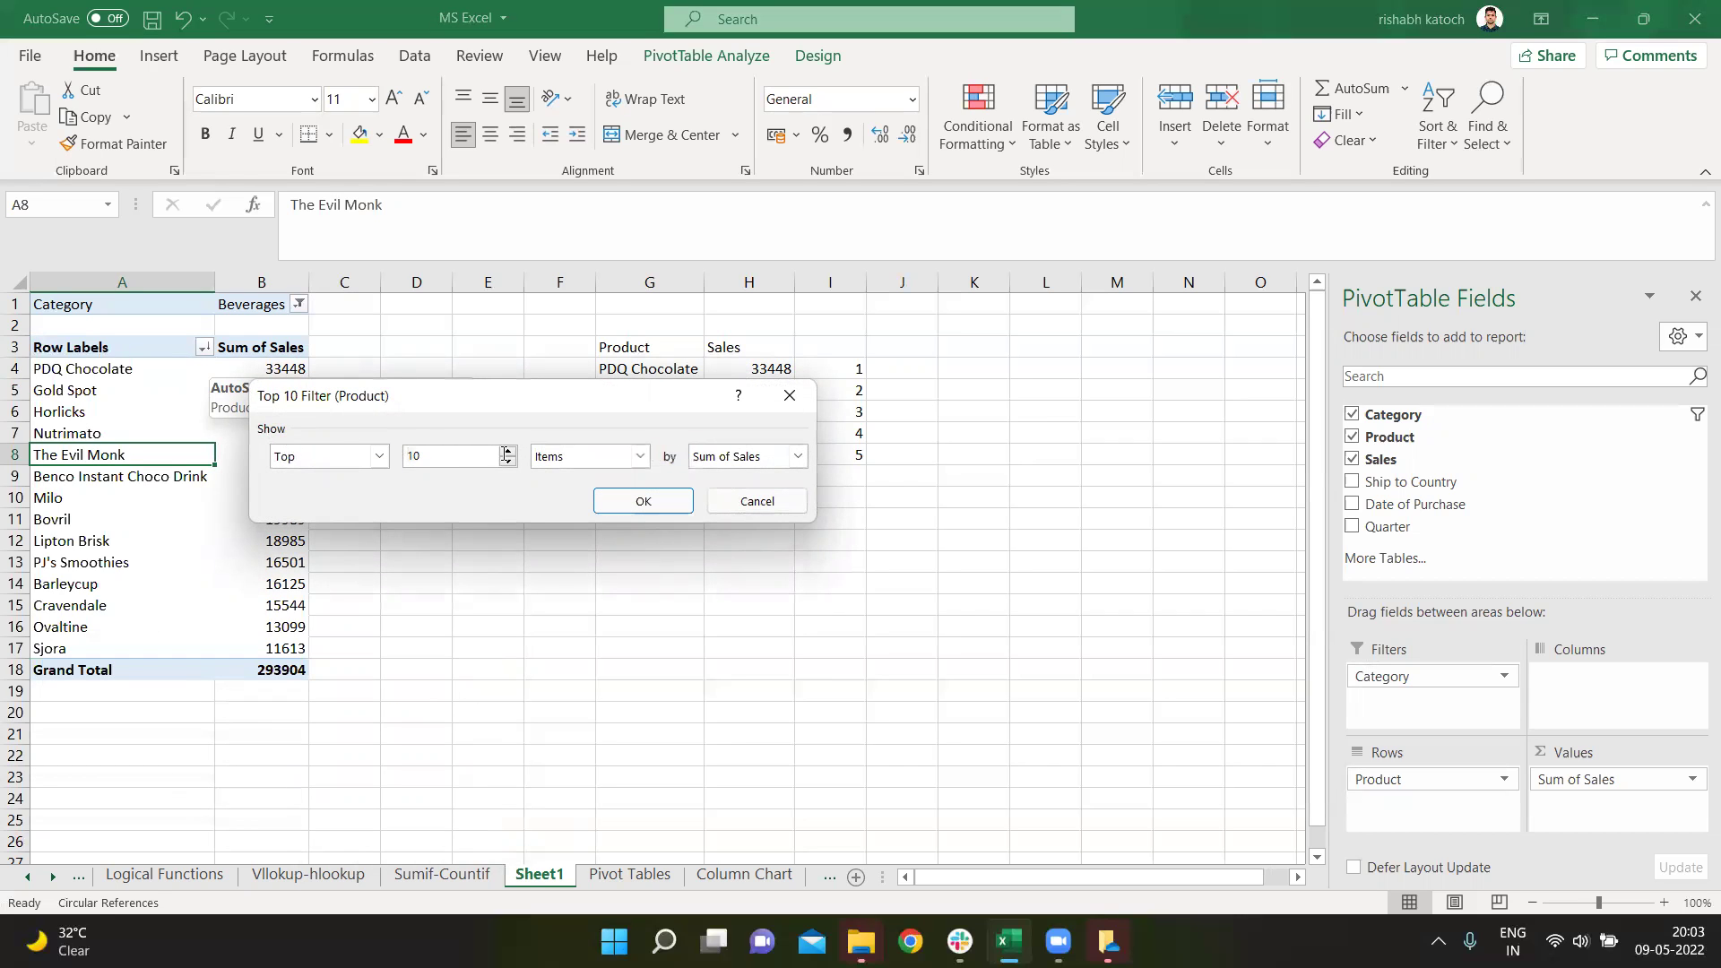
{"action": "left_click_drag", "start_coordinate": [380, 390], "coordinate": [497, 354]}
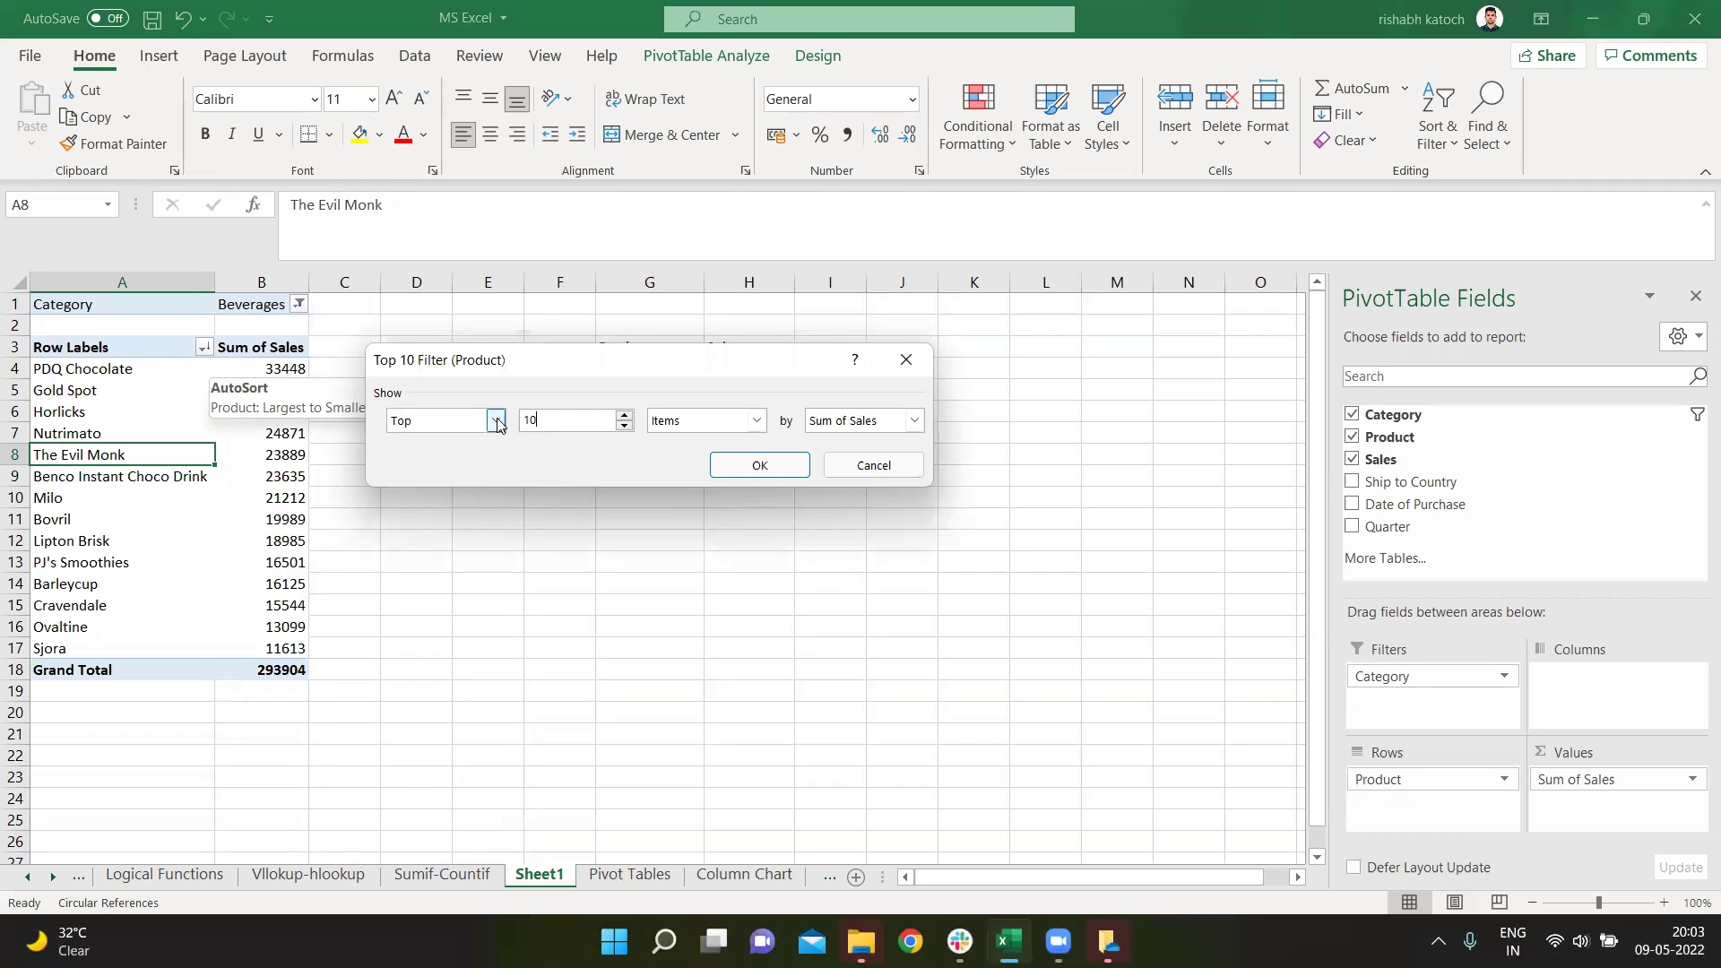
{"action": "left_click", "coordinate": [495, 421]}
{"action": "left_click", "coordinate": [421, 441]}
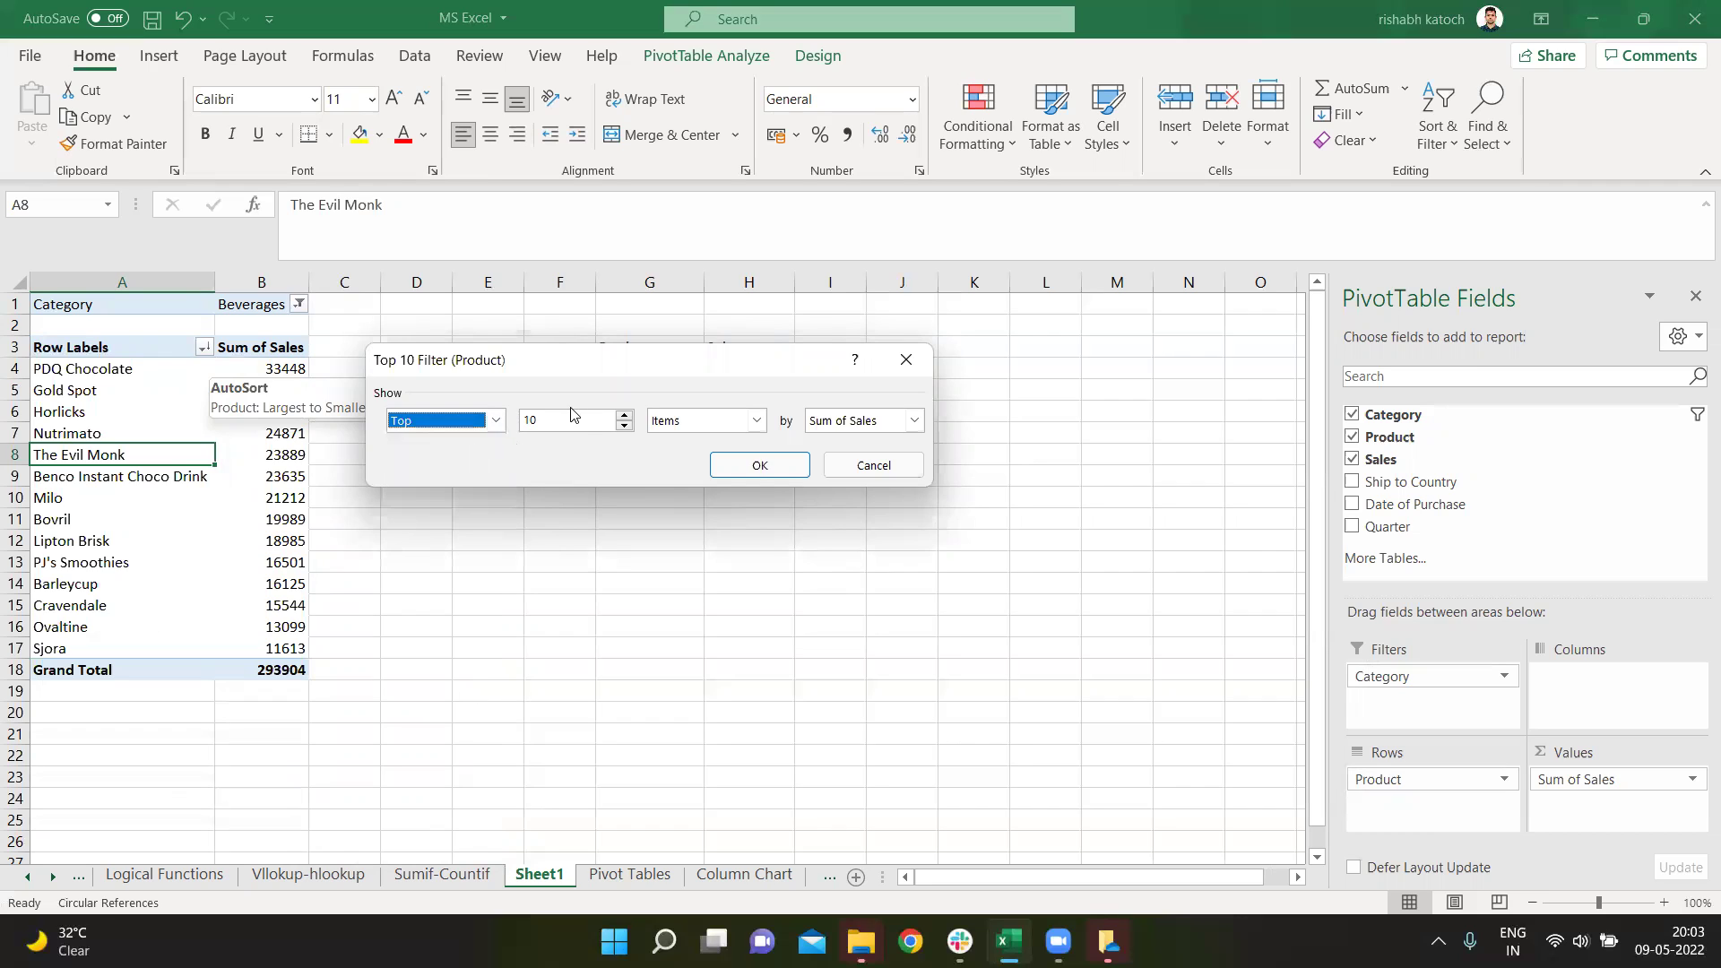
{"action": "key", "text": "Tab"}
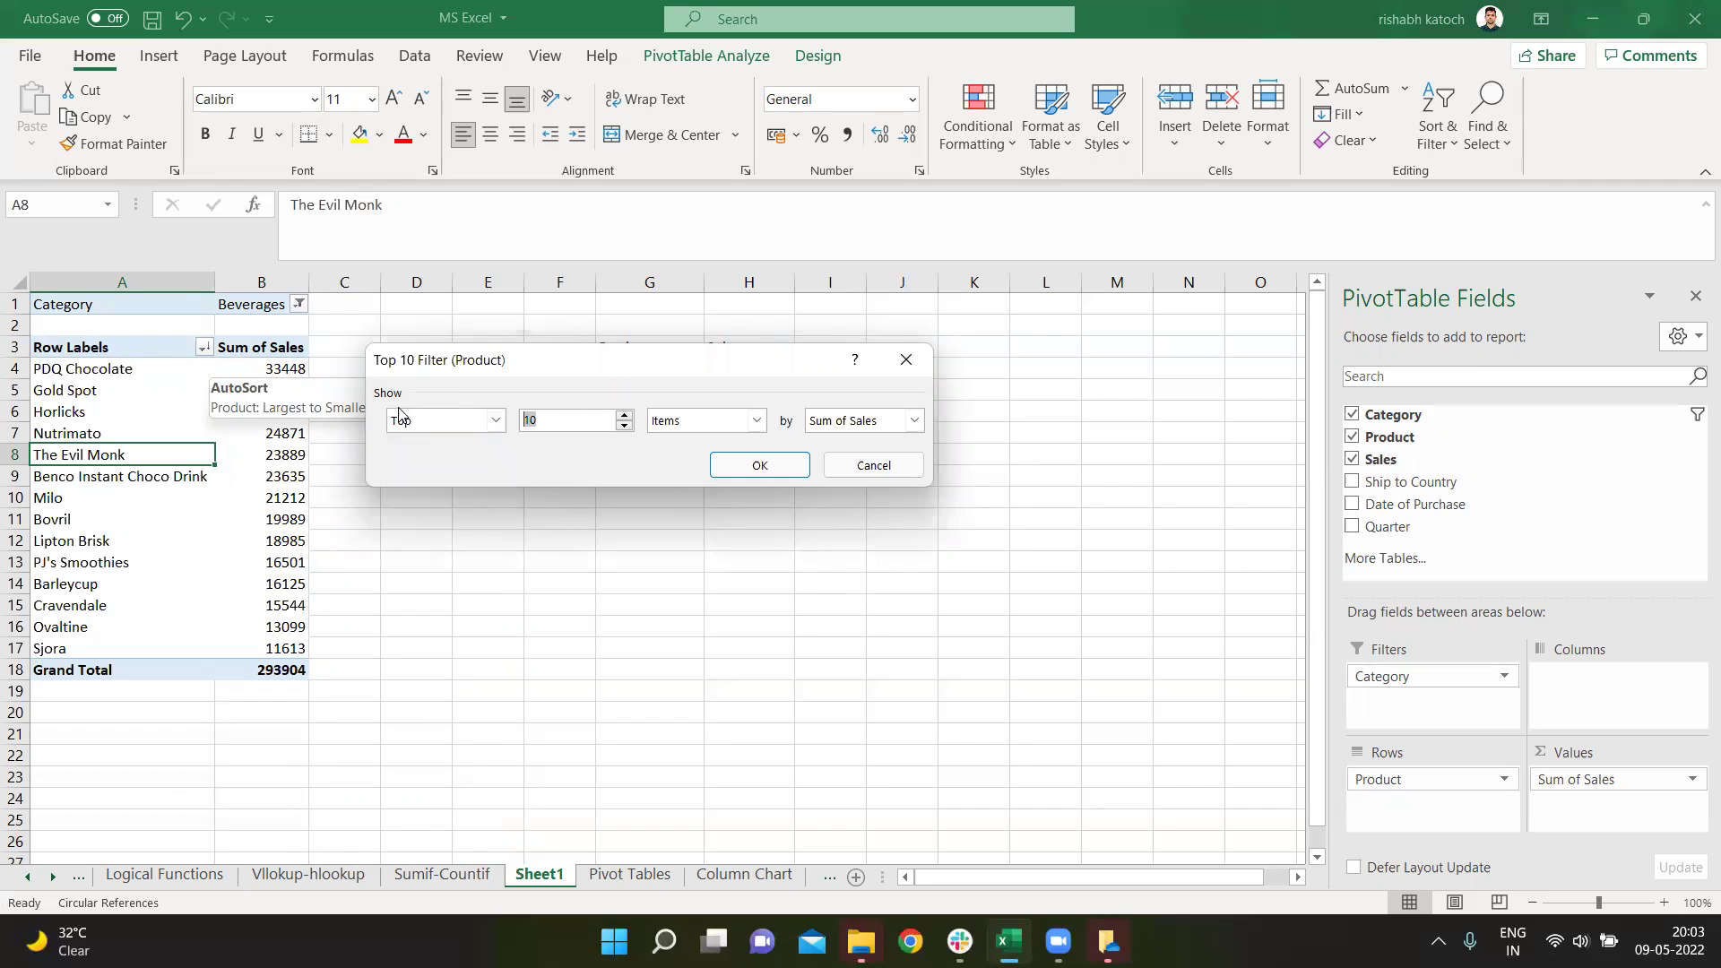
{"action": "type", "text": "5"}
{"action": "left_click", "coordinate": [757, 421]}
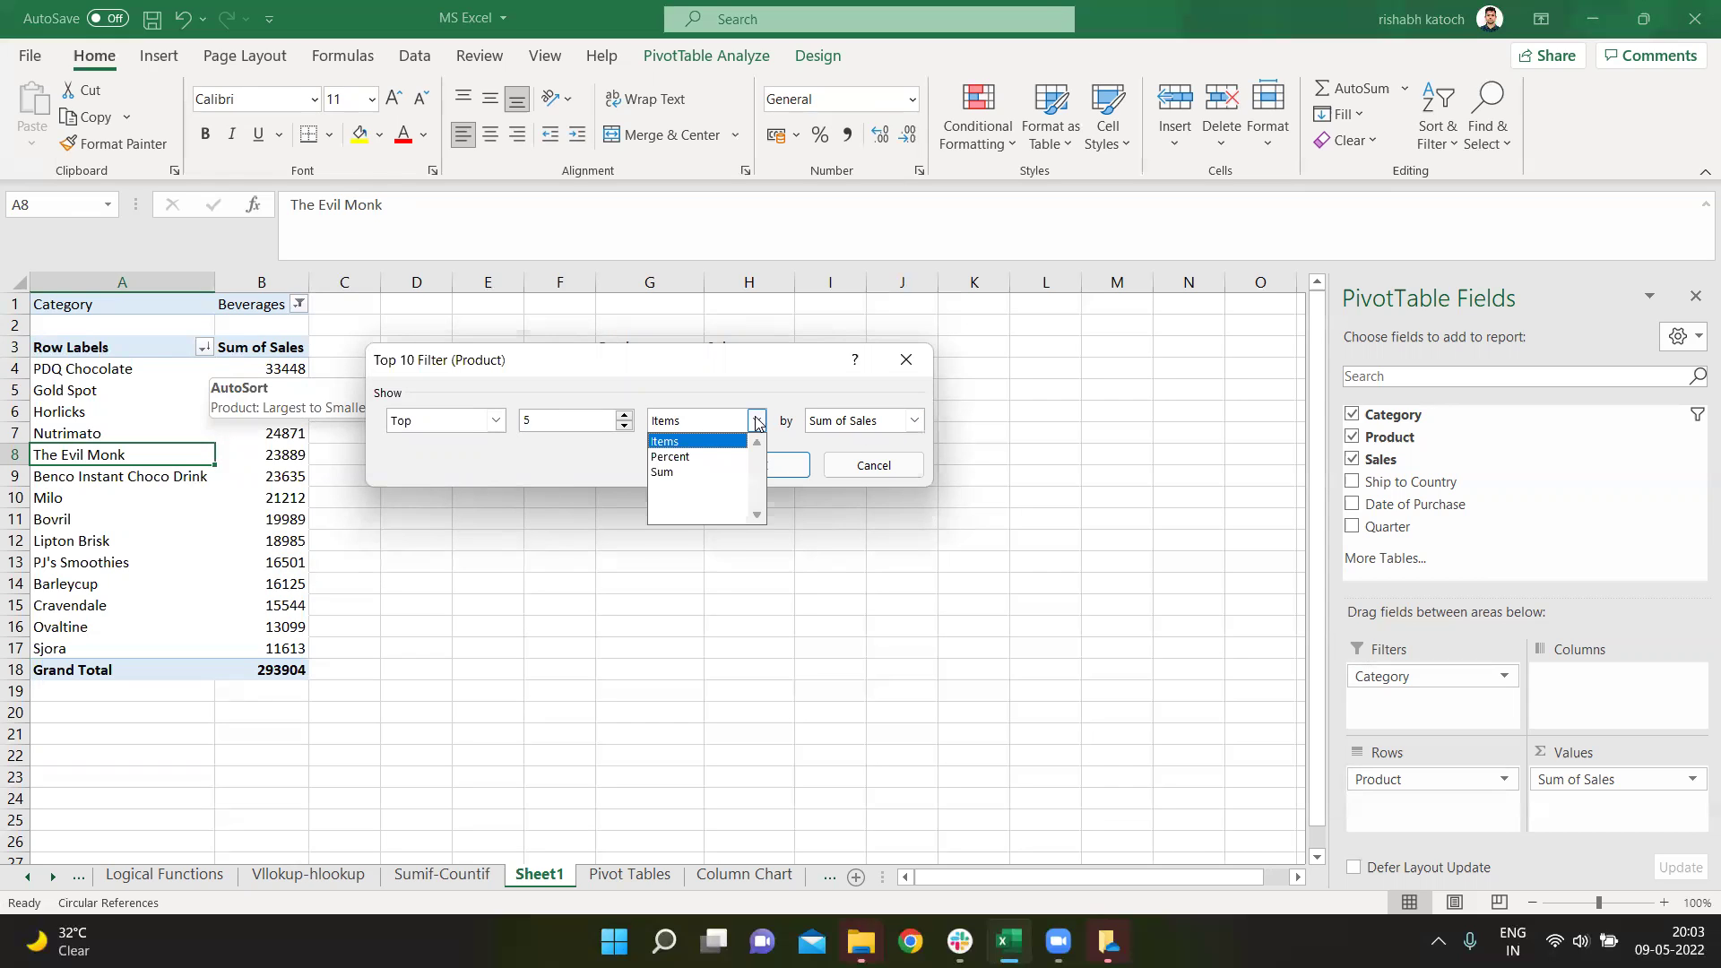
{"action": "left_click", "coordinate": [758, 421]}
{"action": "left_click", "coordinate": [766, 463]}
{"action": "left_click_drag", "start_coordinate": [59, 368], "coordinate": [179, 461]}
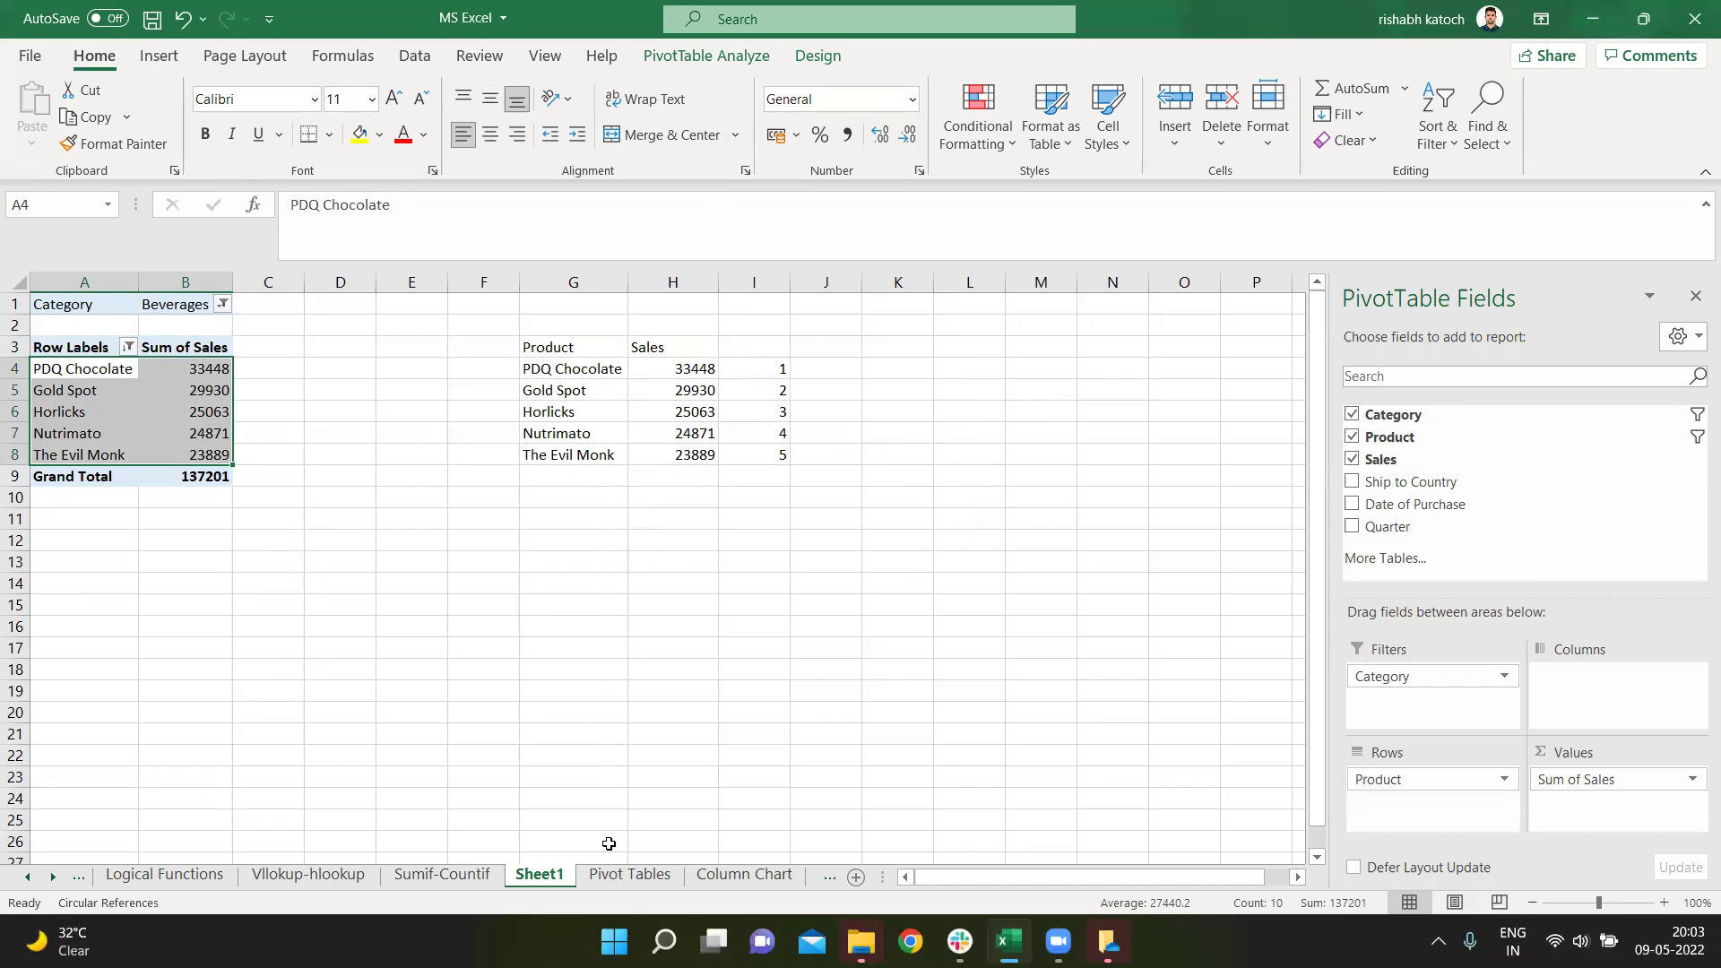
Review the practice questions on the Pivot Tables sheet and glance at the Sumif-Countif sheet
{"action": "left_click", "coordinate": [651, 881]}
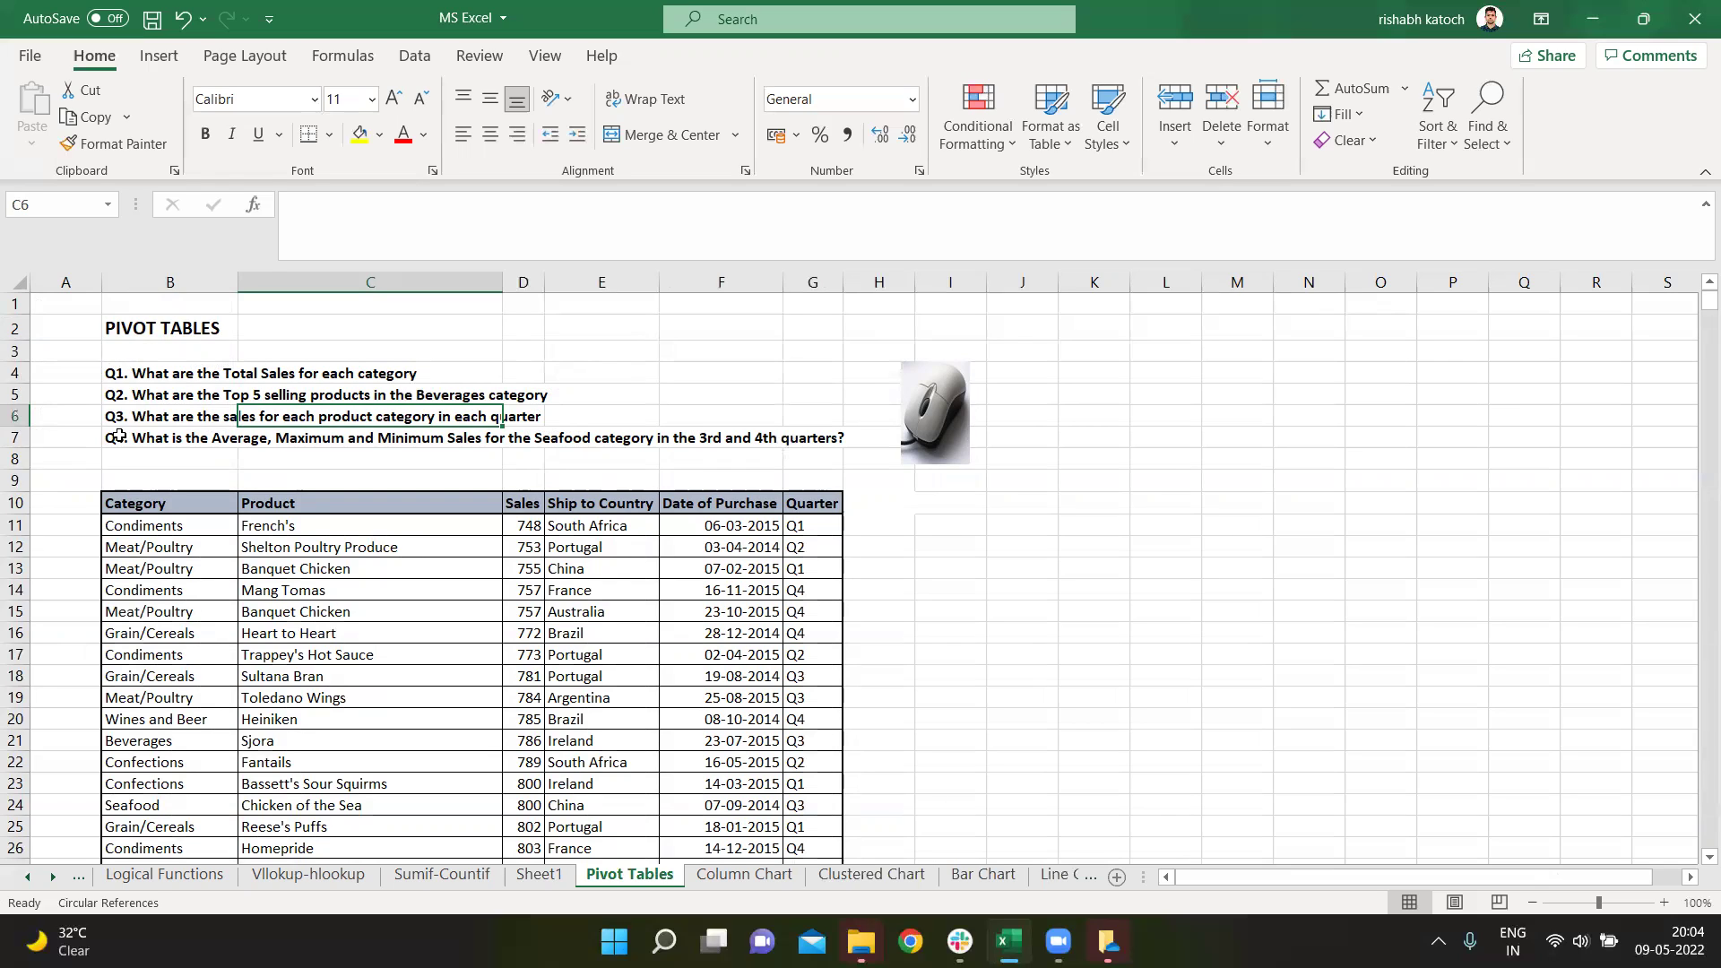
{"action": "left_click", "coordinate": [462, 885]}
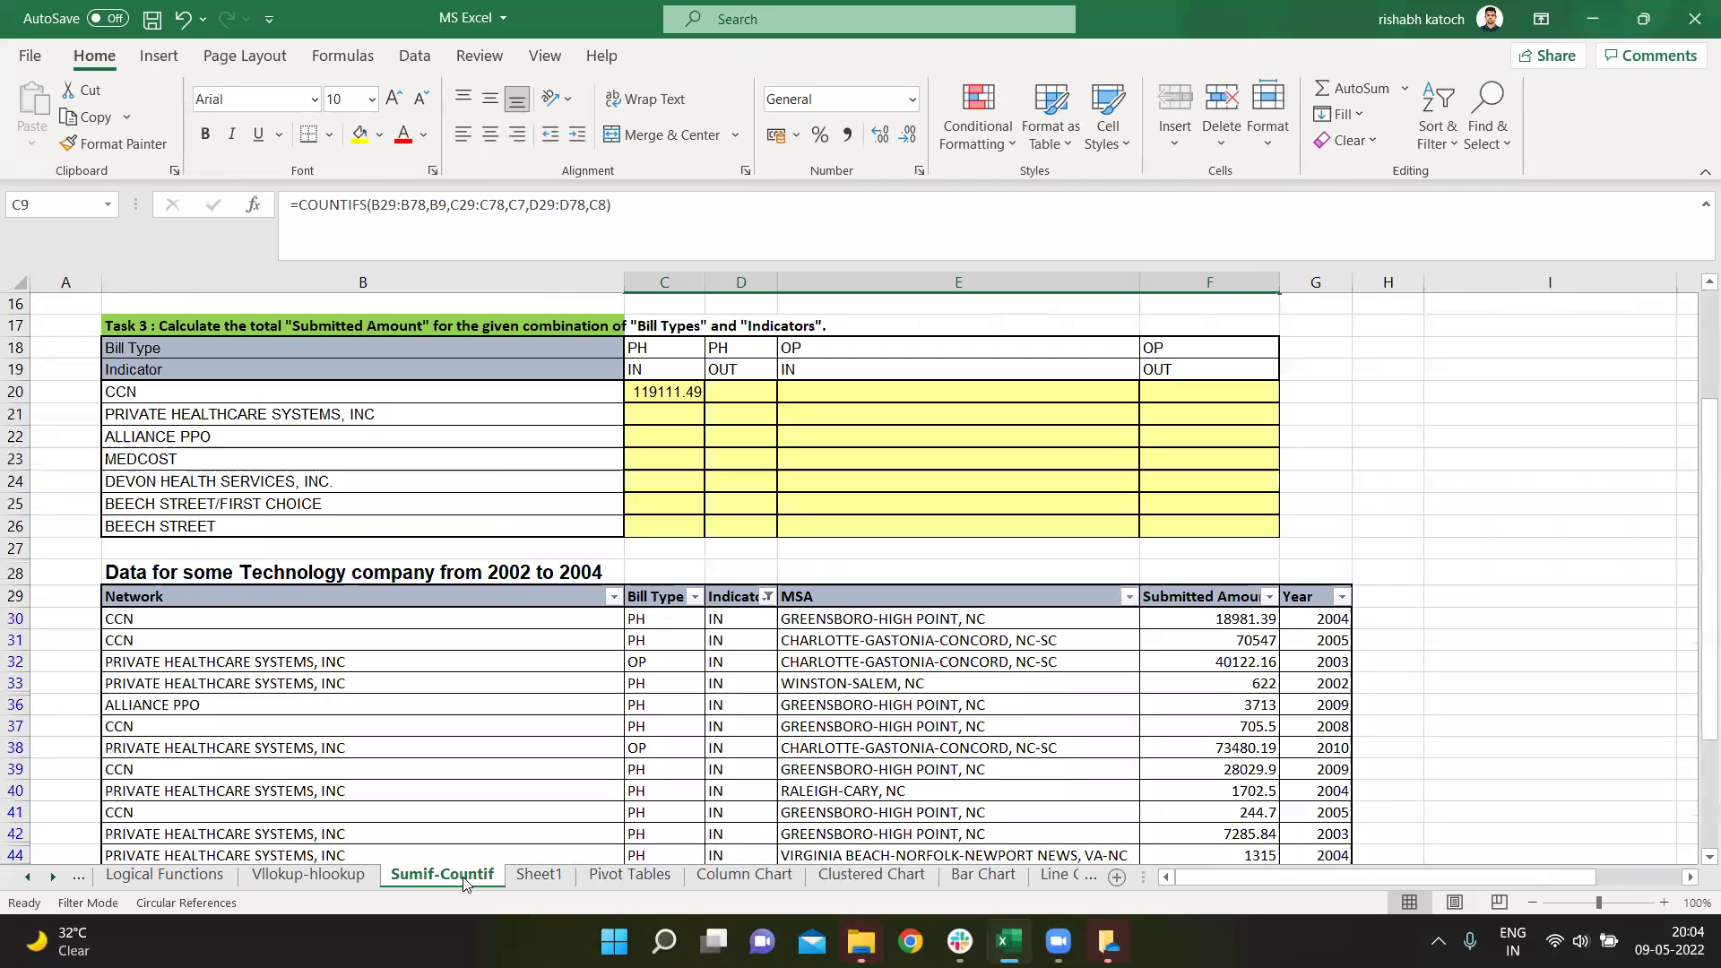
{"action": "left_click", "coordinate": [665, 887]}
Open the Column Chart sheet and select the Region and Sales ($M) table in B5:C9
{"action": "left_click", "coordinate": [748, 877]}
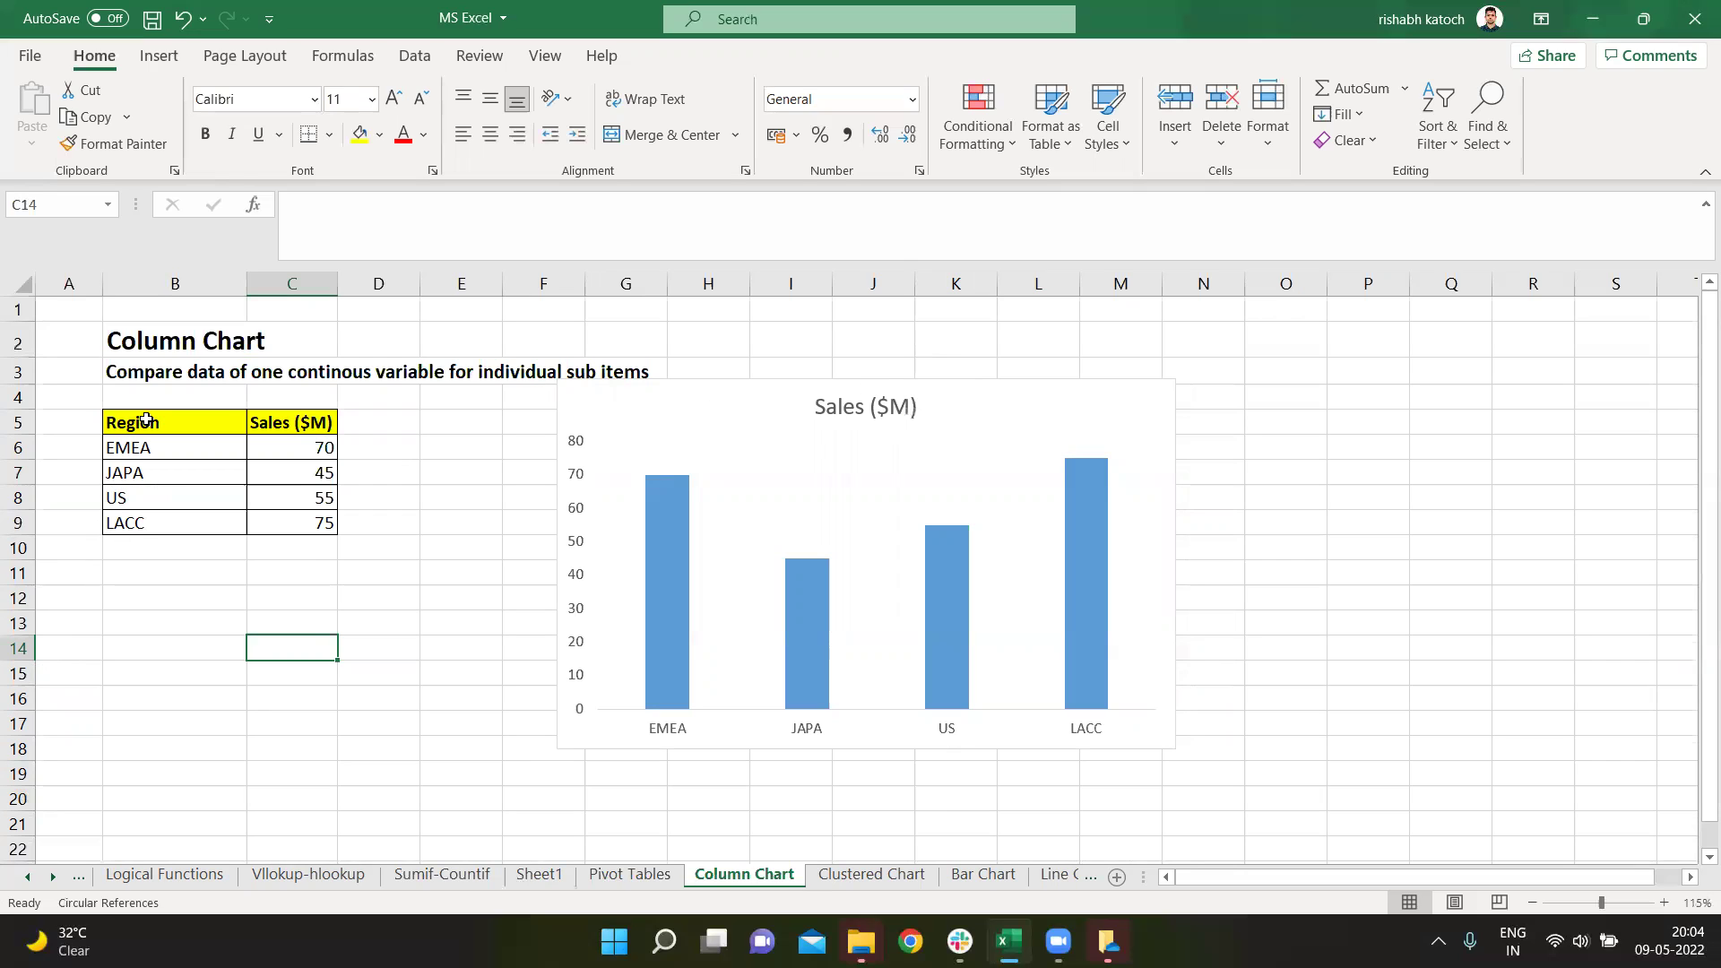
{"action": "left_click_drag", "start_coordinate": [147, 420], "coordinate": [293, 510]}
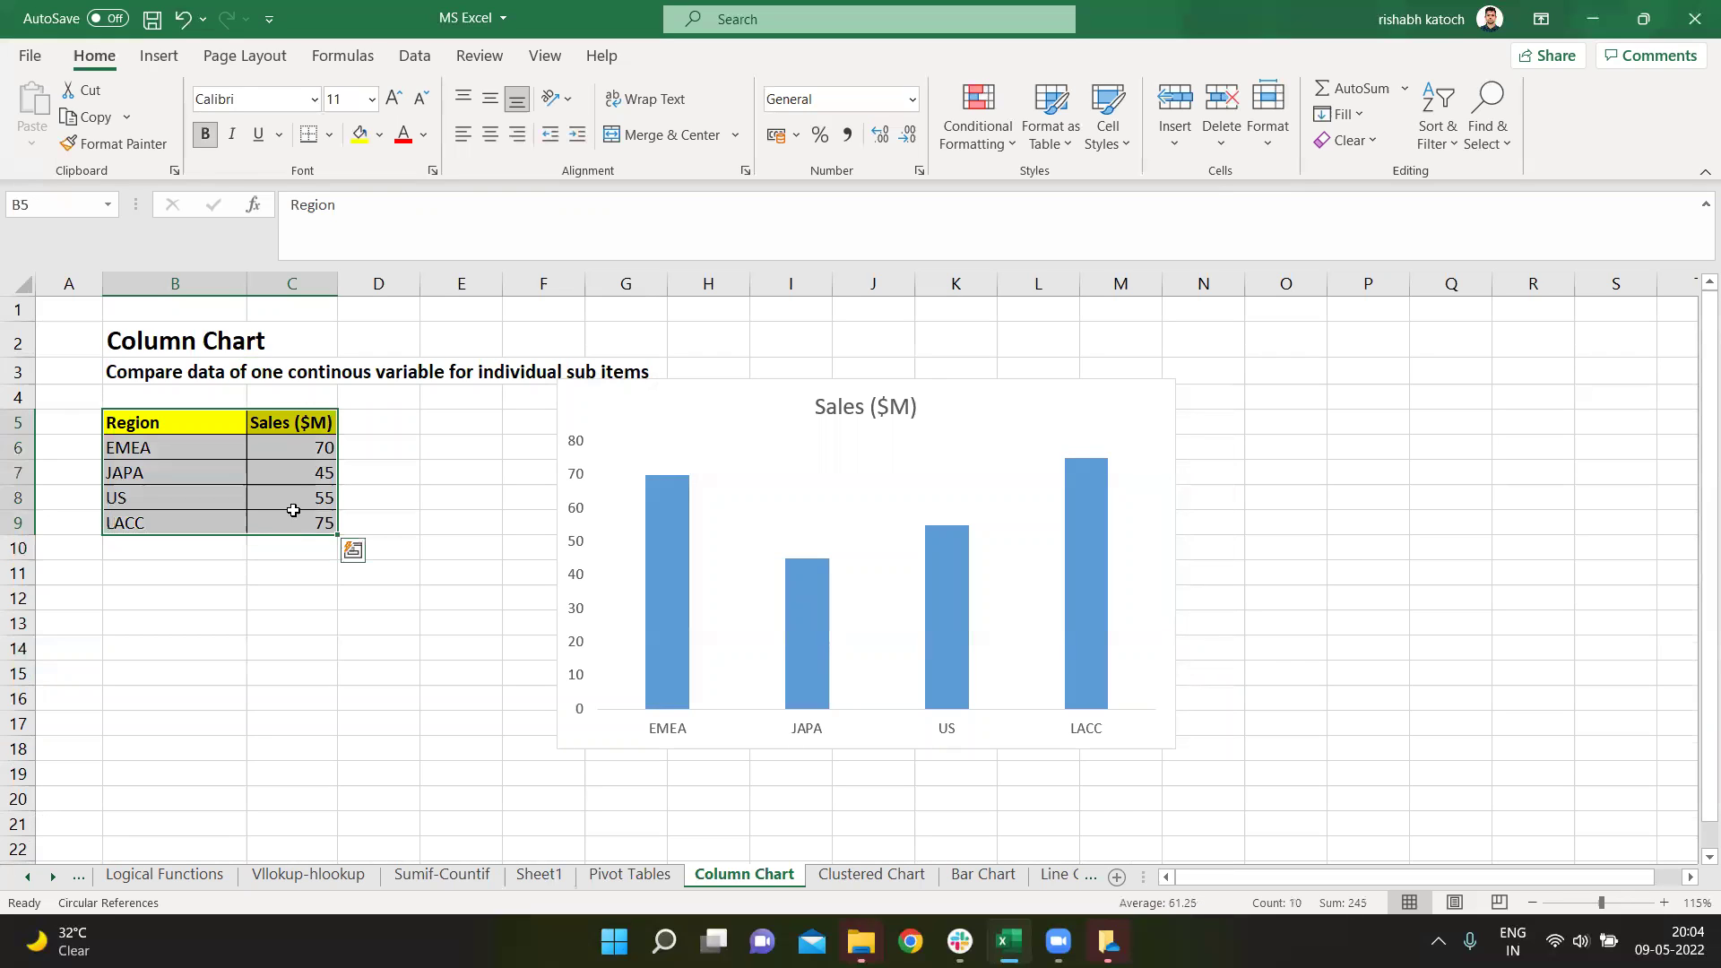
{"action": "left_click_drag", "start_coordinate": [148, 423], "coordinate": [278, 524]}
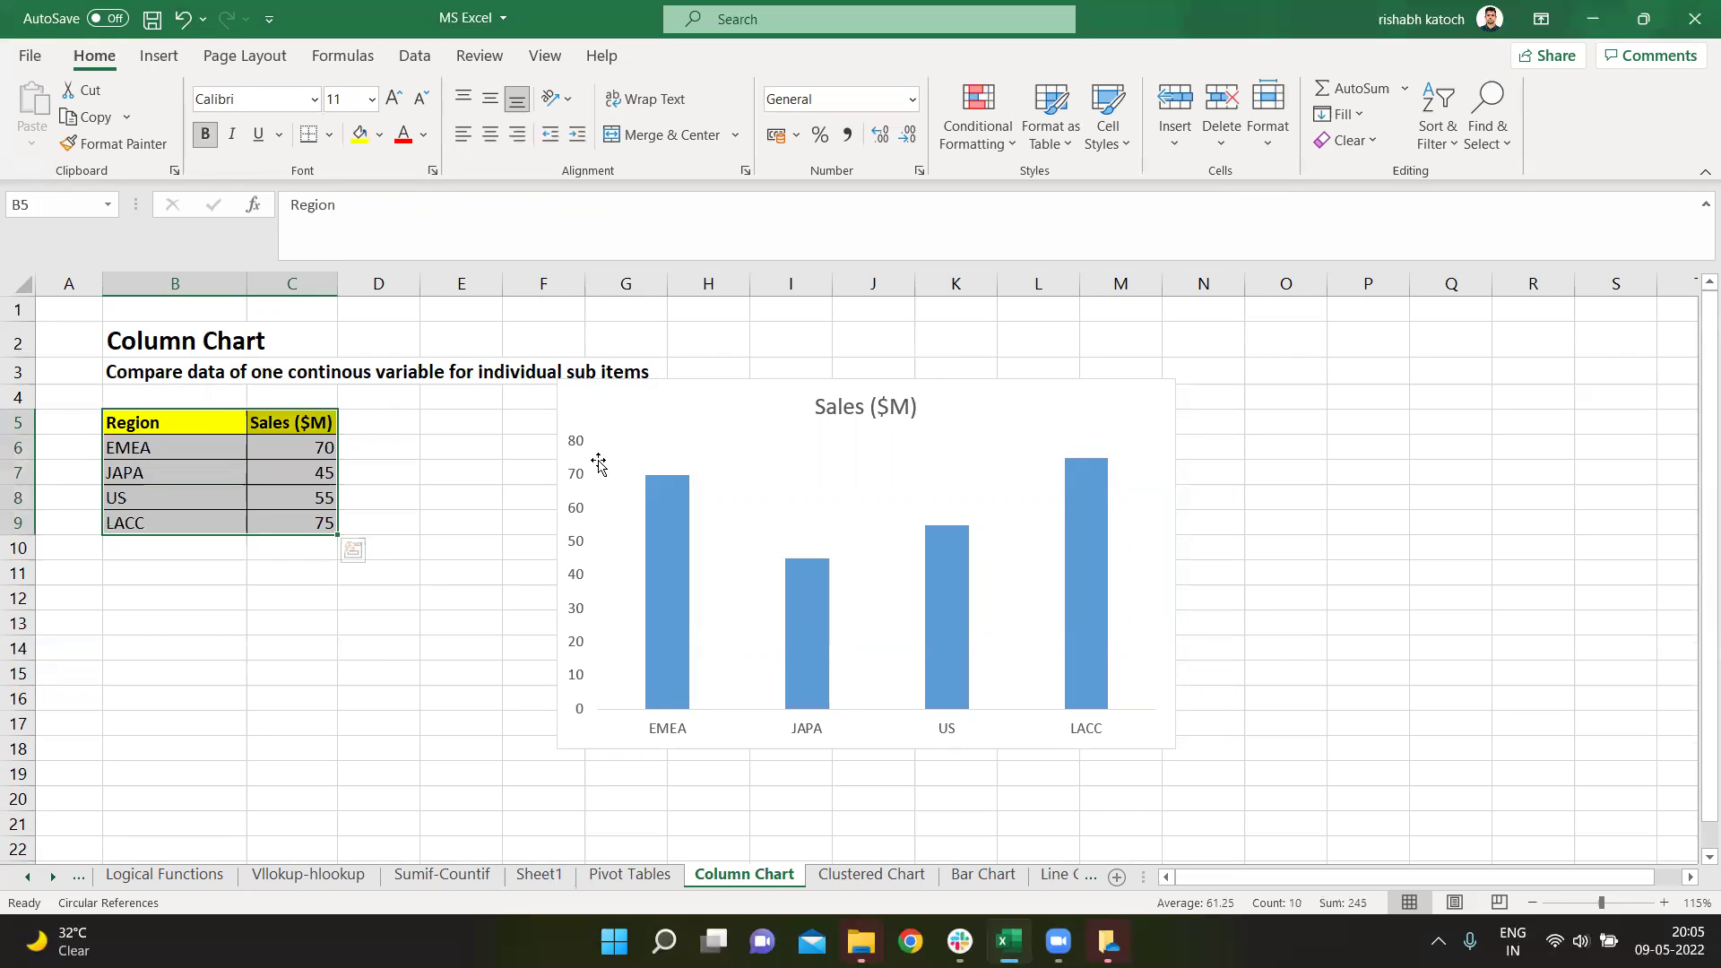
Move the Sales ($M) chart slightly closer to the table and correct the region name in B7 to JAPAN
{"action": "left_click_drag", "start_coordinate": [596, 402], "coordinate": [568, 425]}
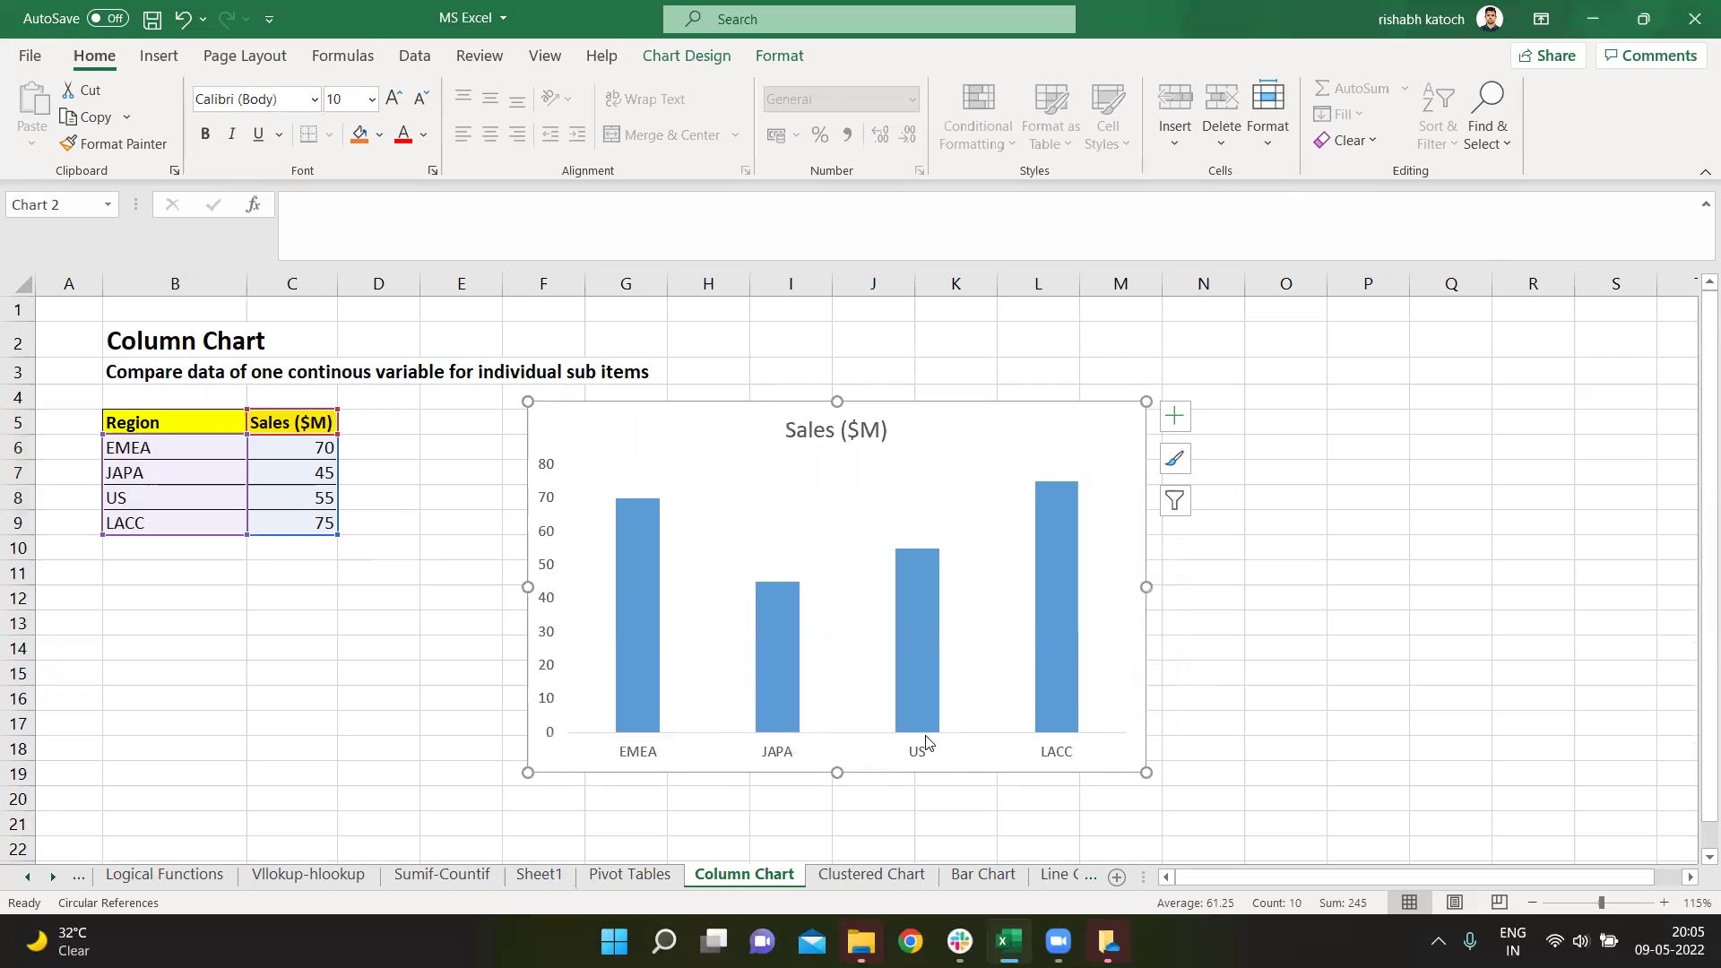
{"action": "left_click", "coordinate": [209, 474]}
{"action": "left_click", "coordinate": [394, 195]}
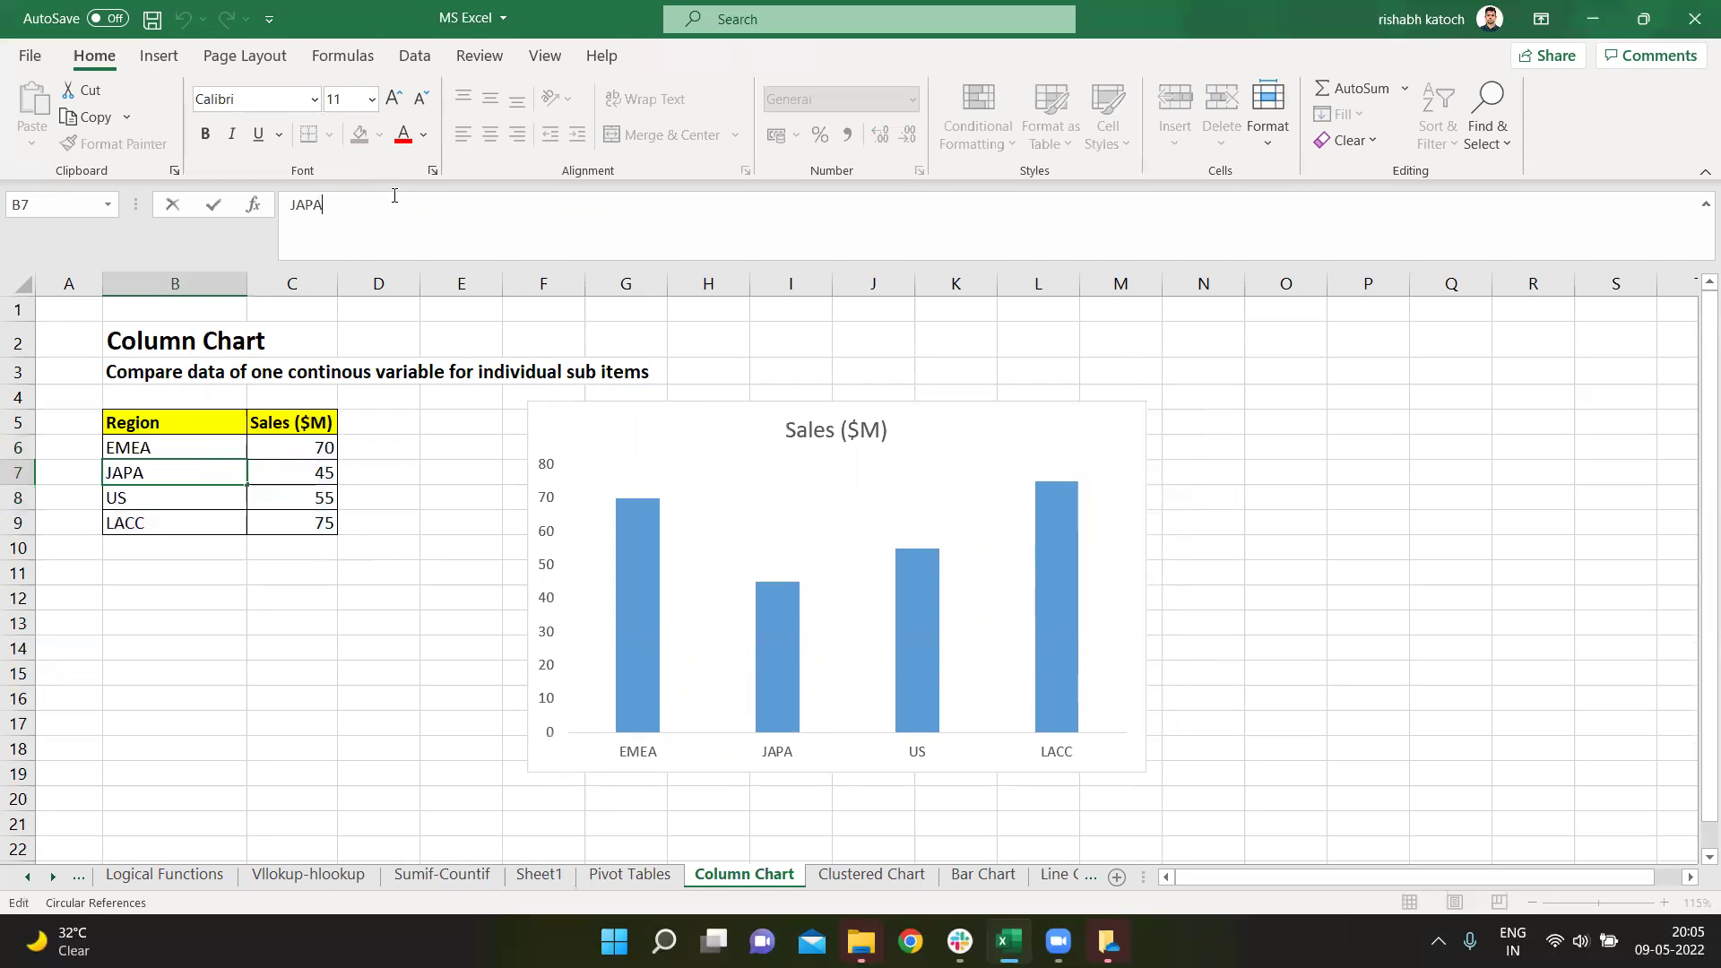
{"action": "type", "text": "N"}
{"action": "key", "text": "Tab"}
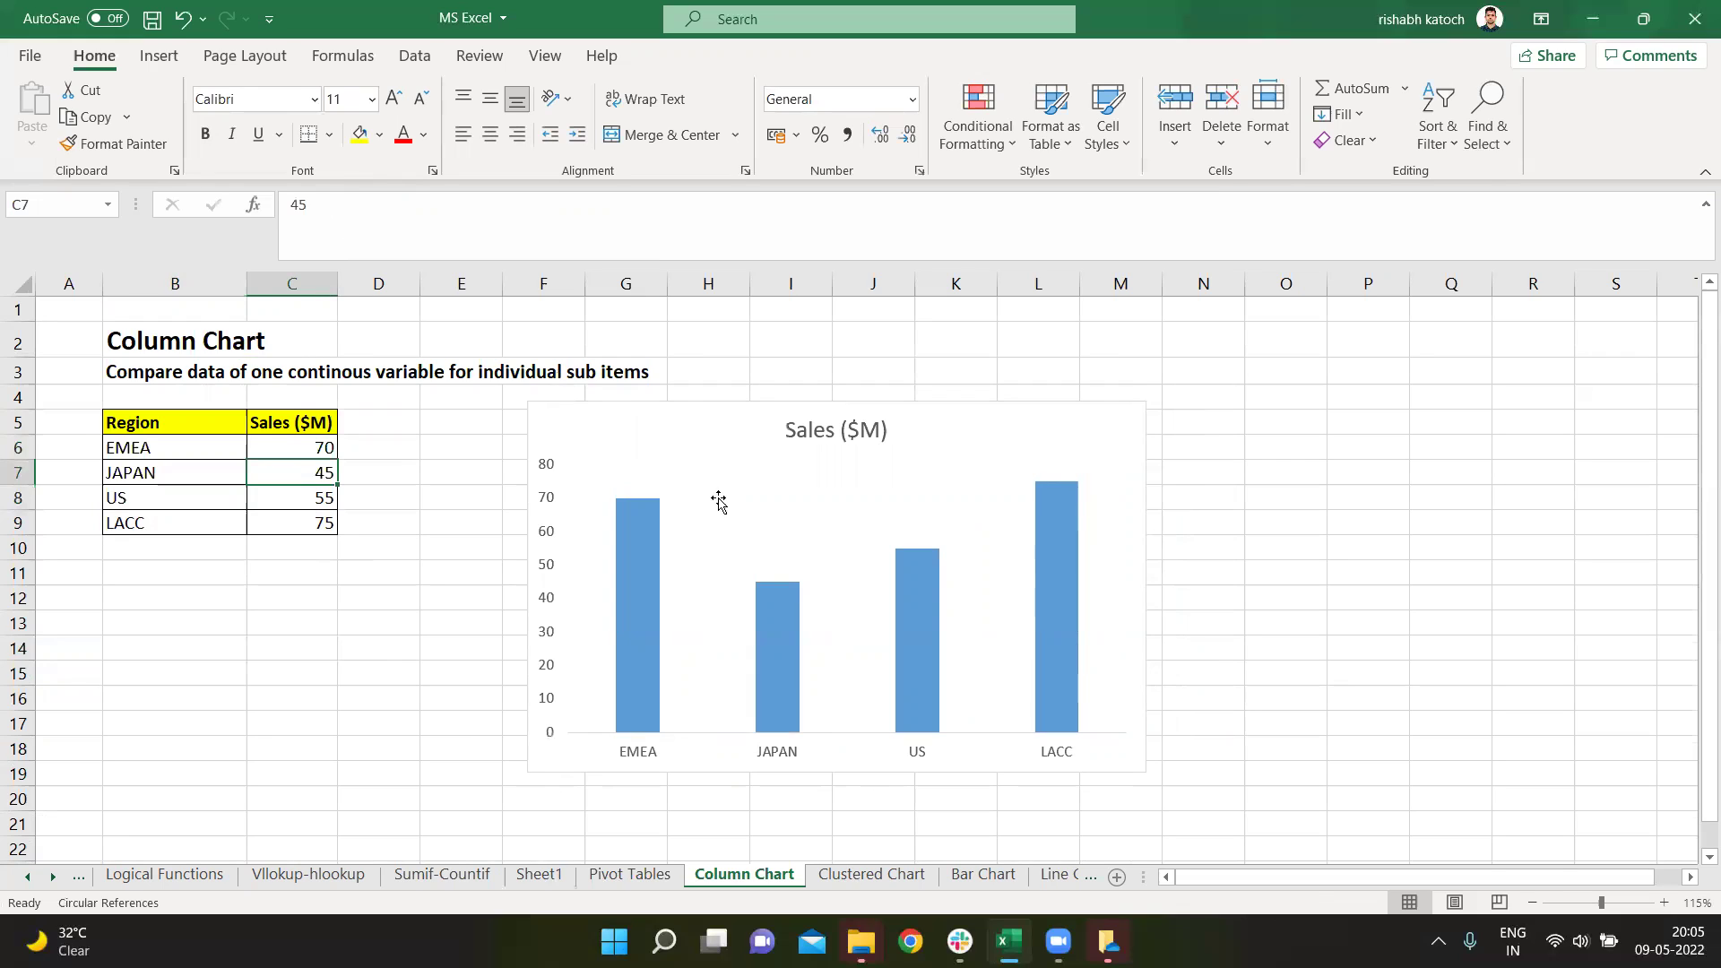
{"action": "left_click", "coordinate": [1486, 22]}
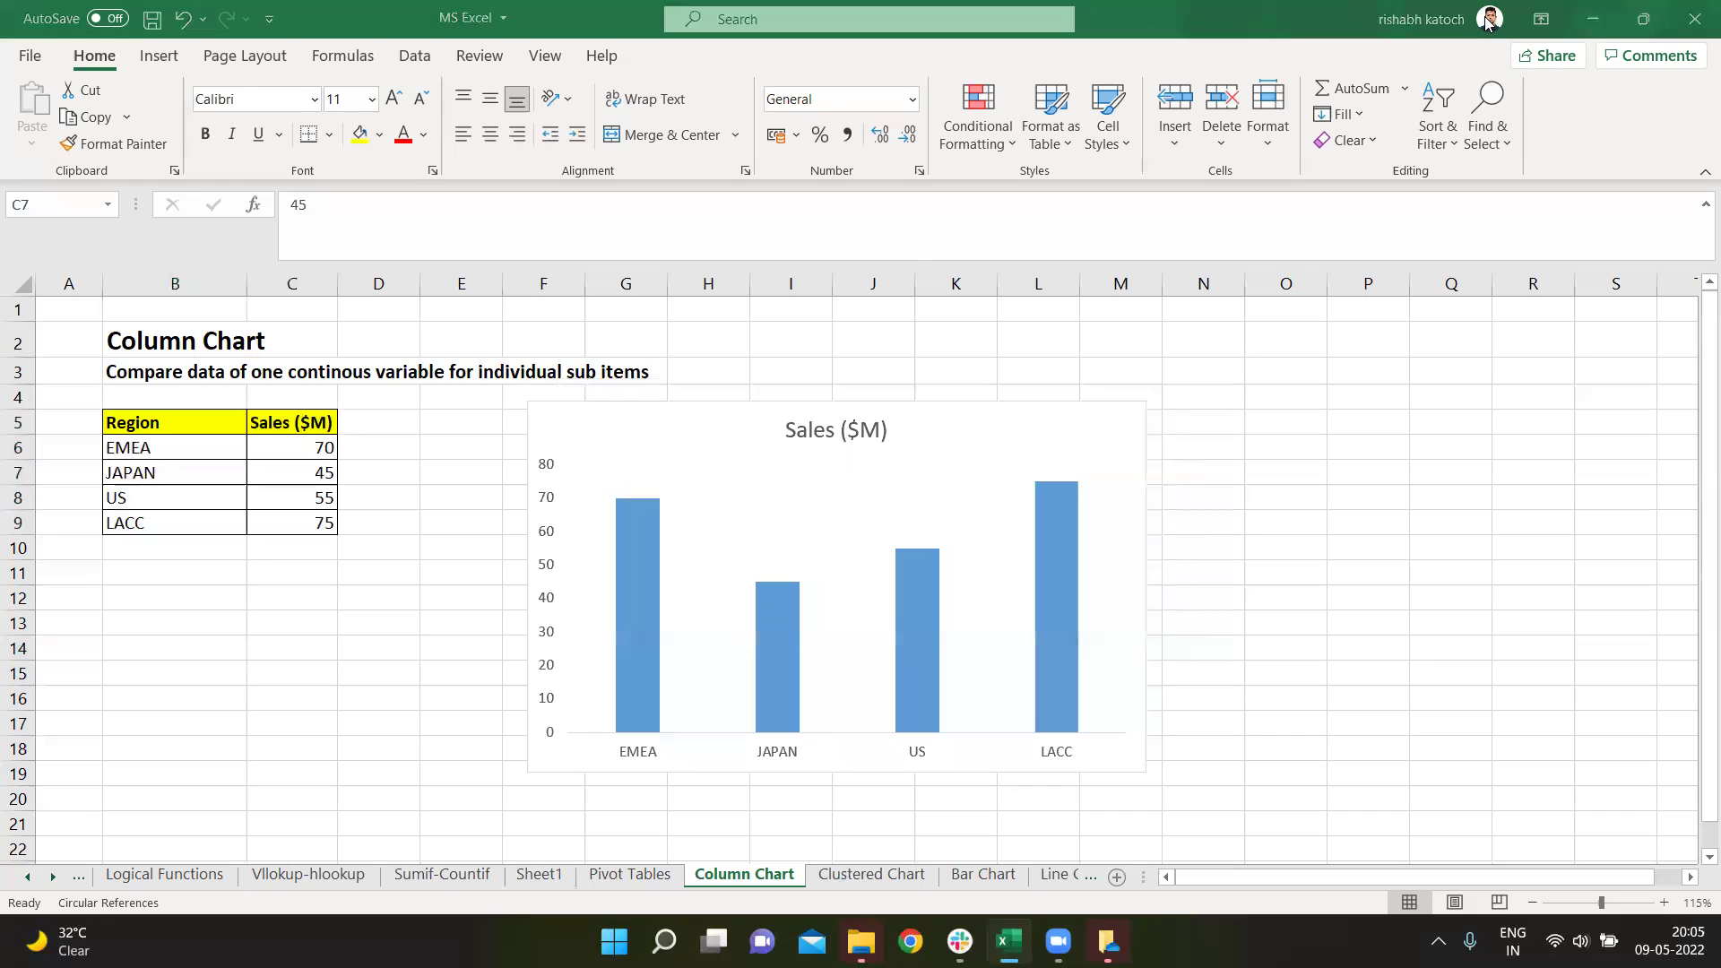
{"action": "left_click", "coordinate": [1447, 599]}
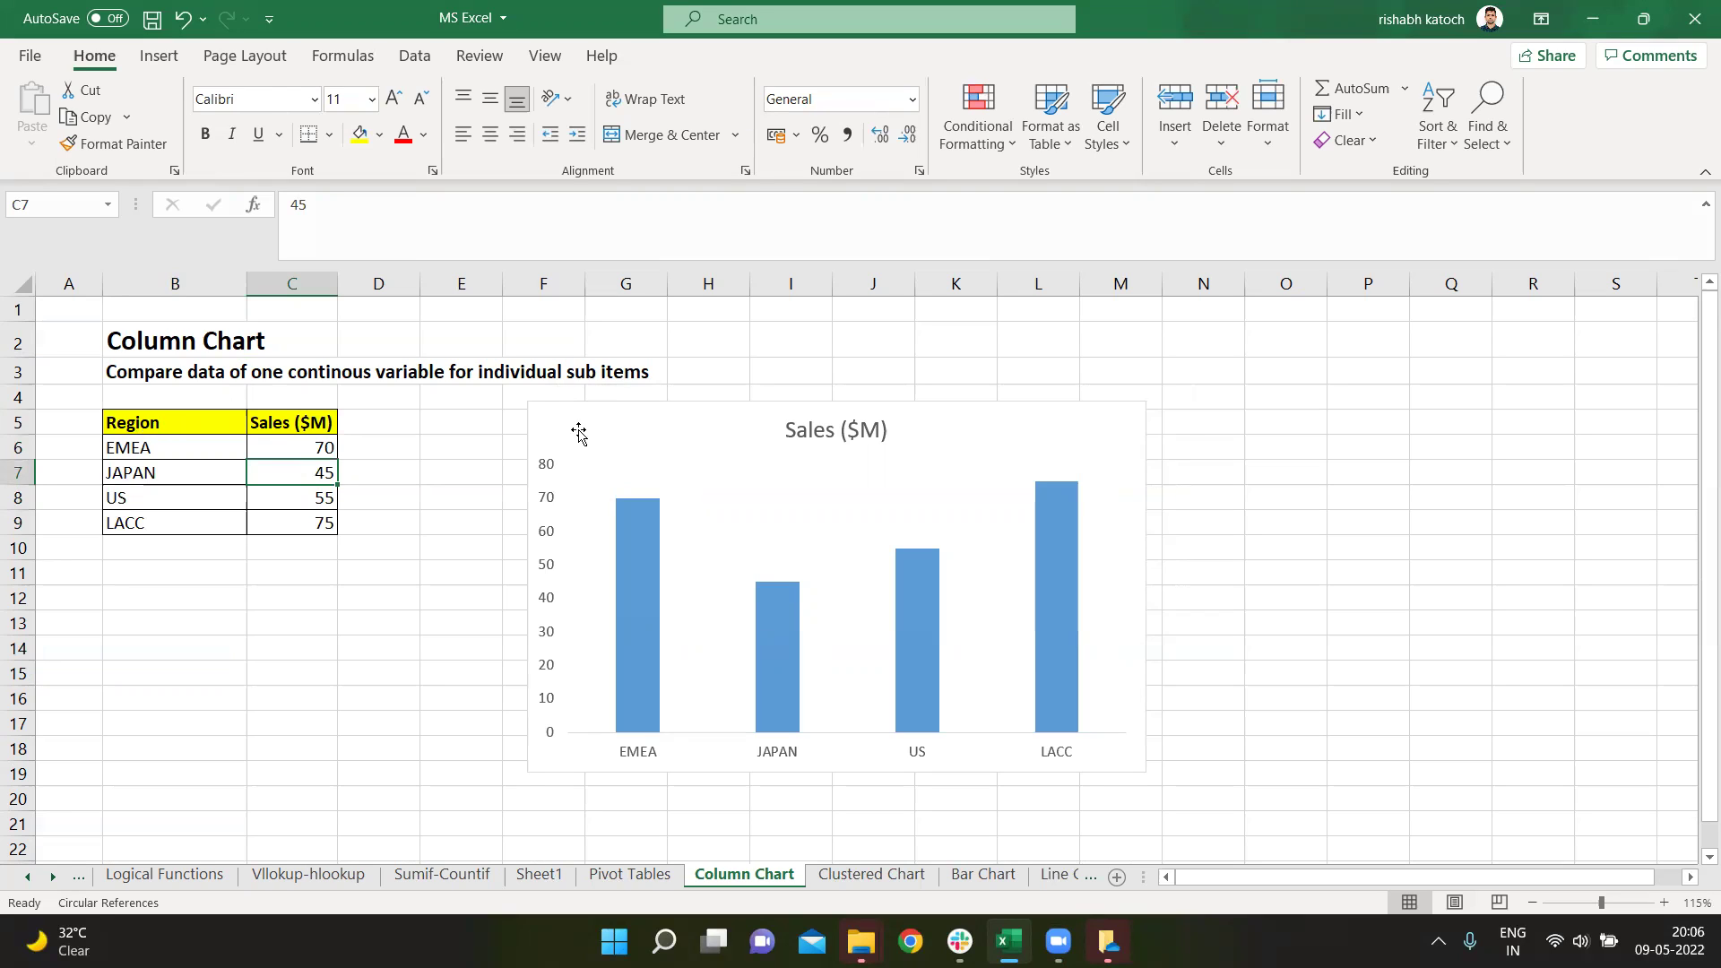
{"action": "left_click", "coordinate": [929, 719]}
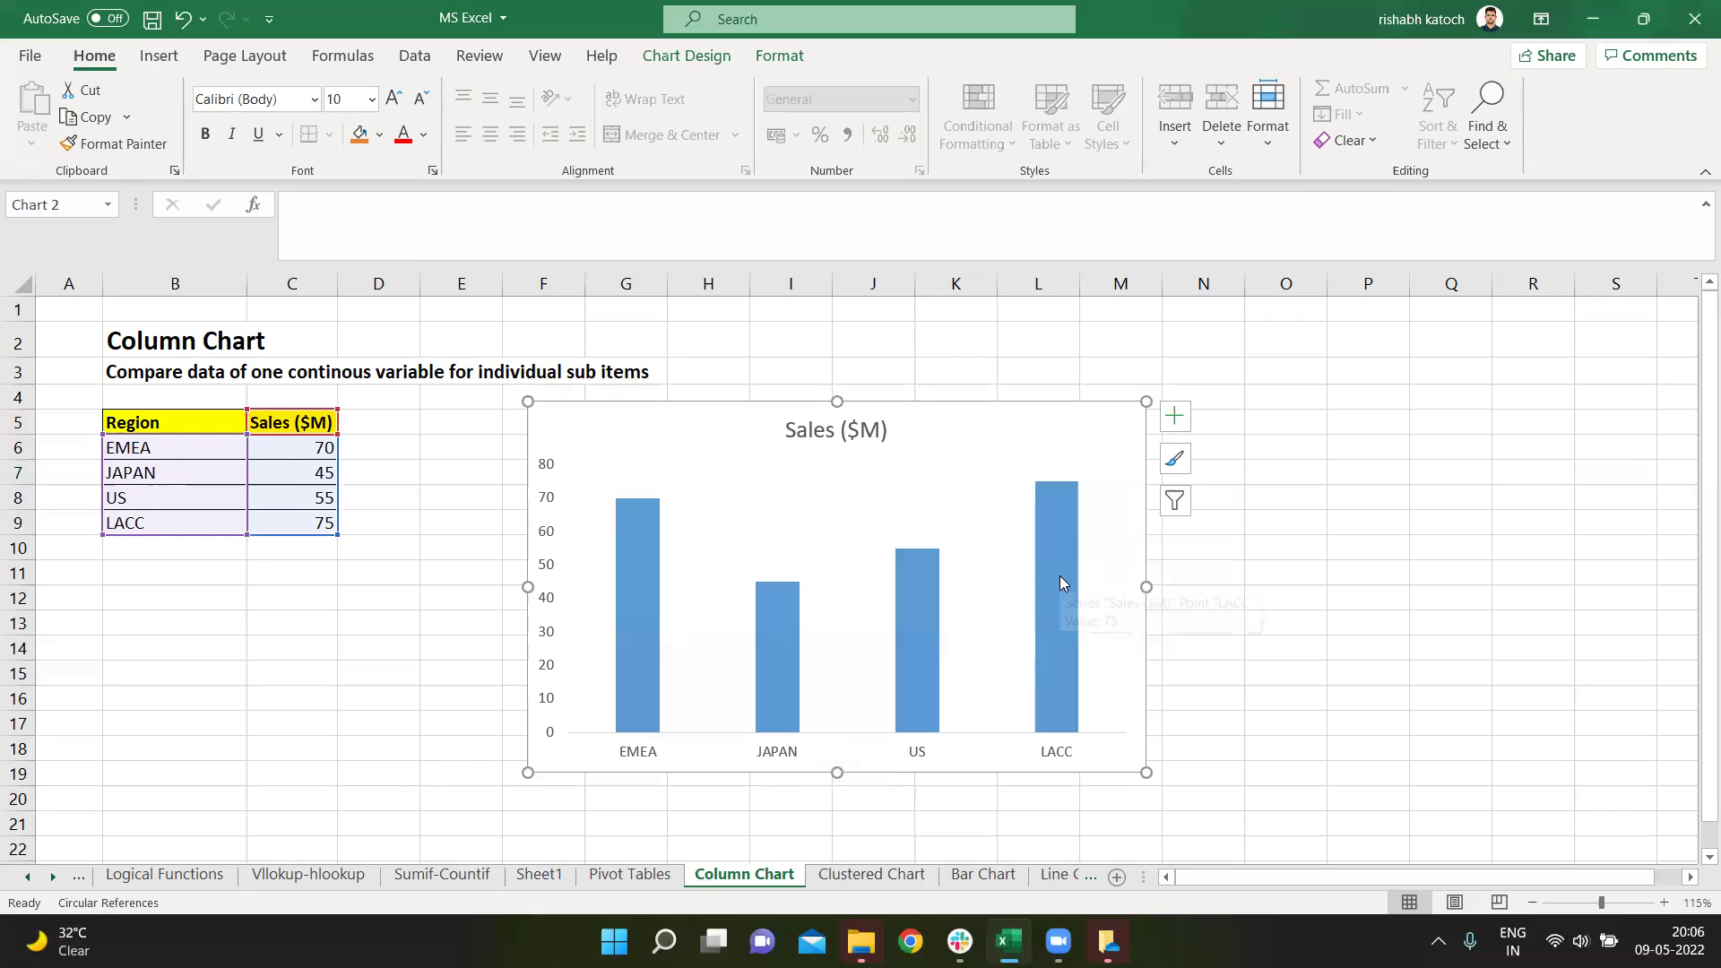
{"action": "mouse_move", "coordinate": [1078, 638]}
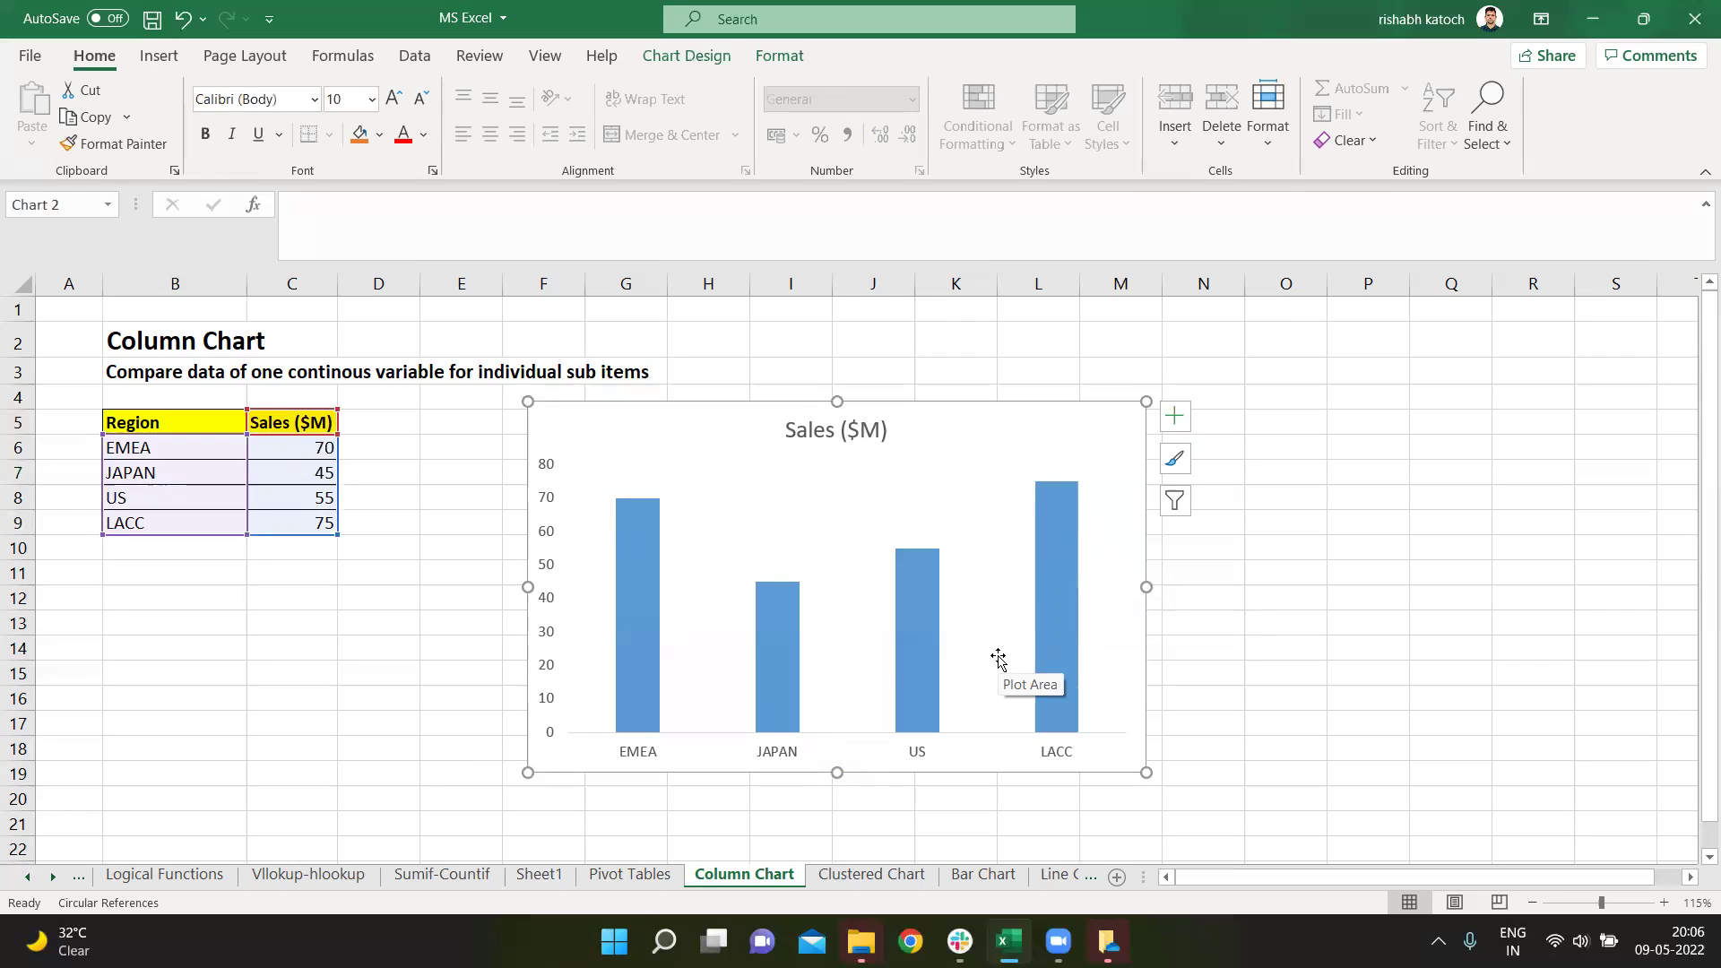
Set the LACC sales value in C9 to 70 and select the chart
{"action": "left_click", "coordinate": [307, 525]}
{"action": "type", "text": "70"}
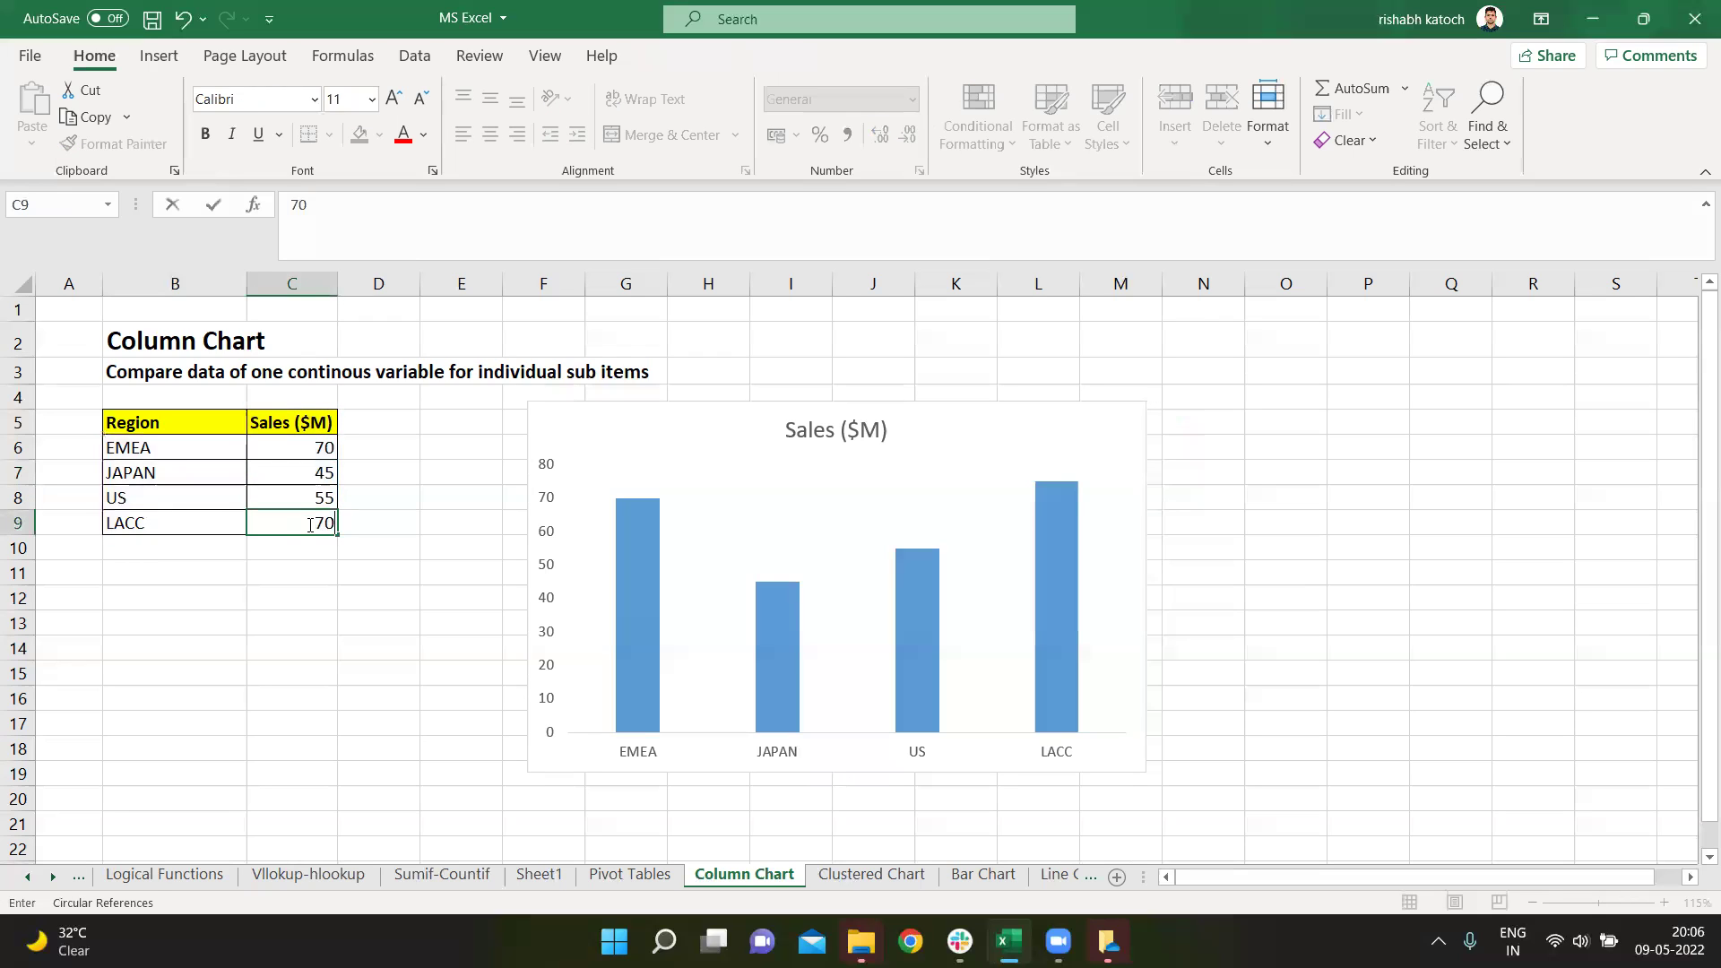
{"action": "key", "text": "Tab"}
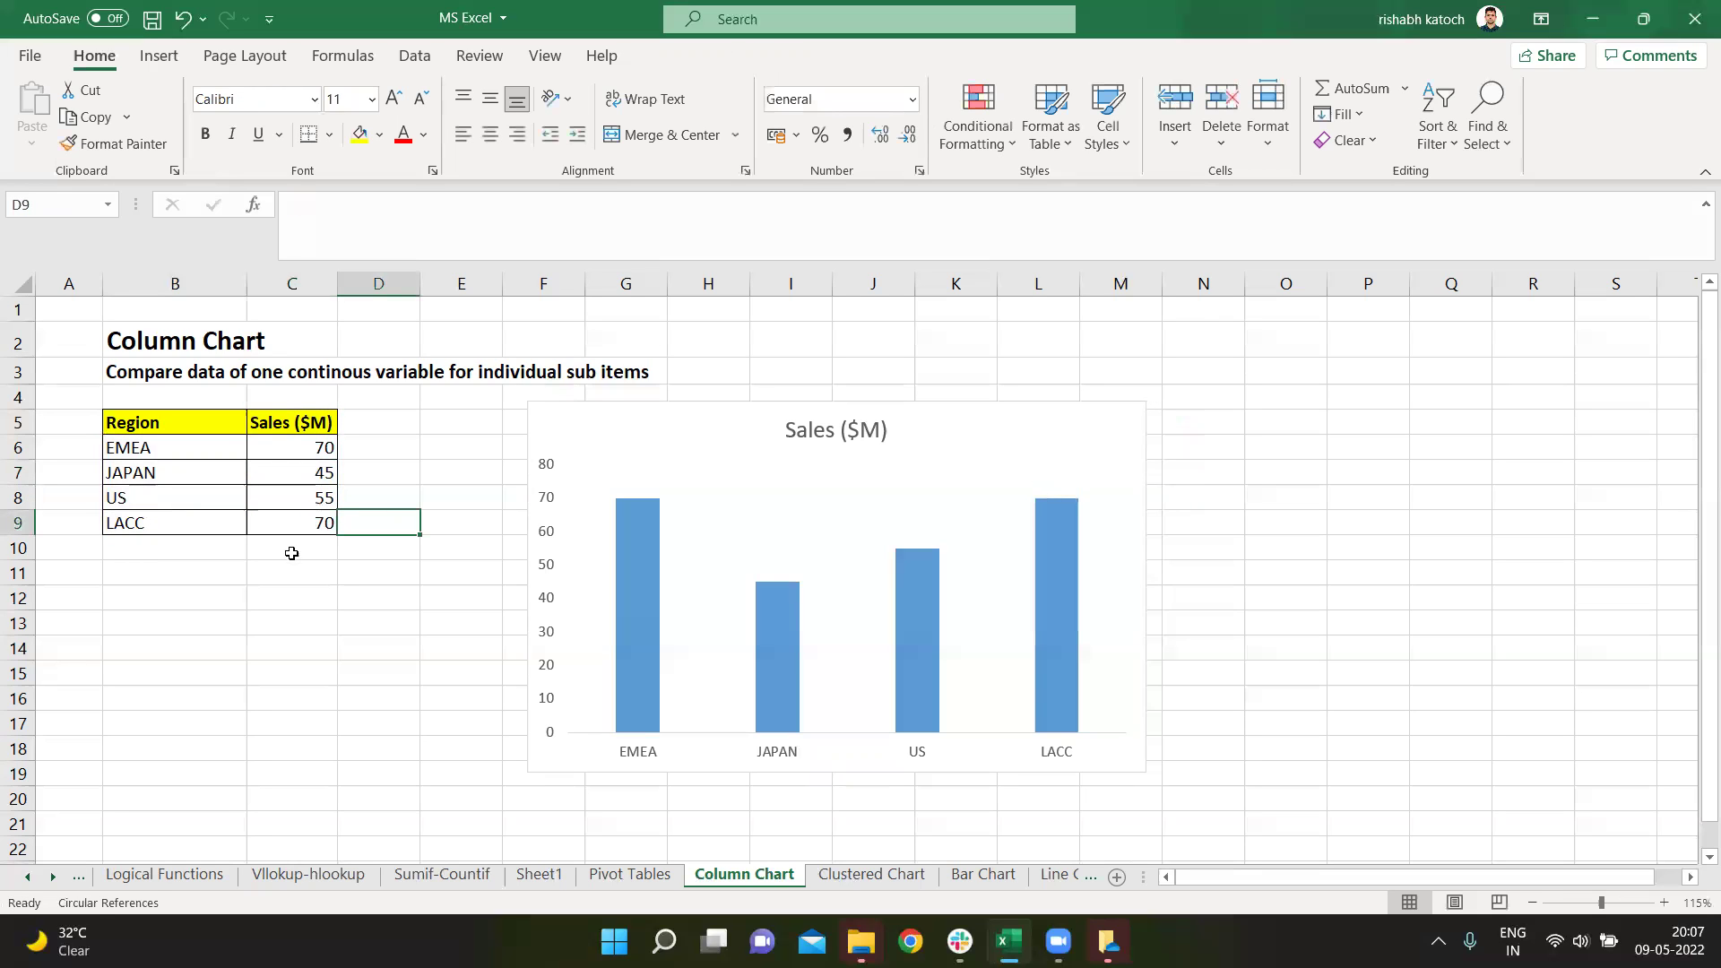
{"action": "left_click", "coordinate": [666, 437]}
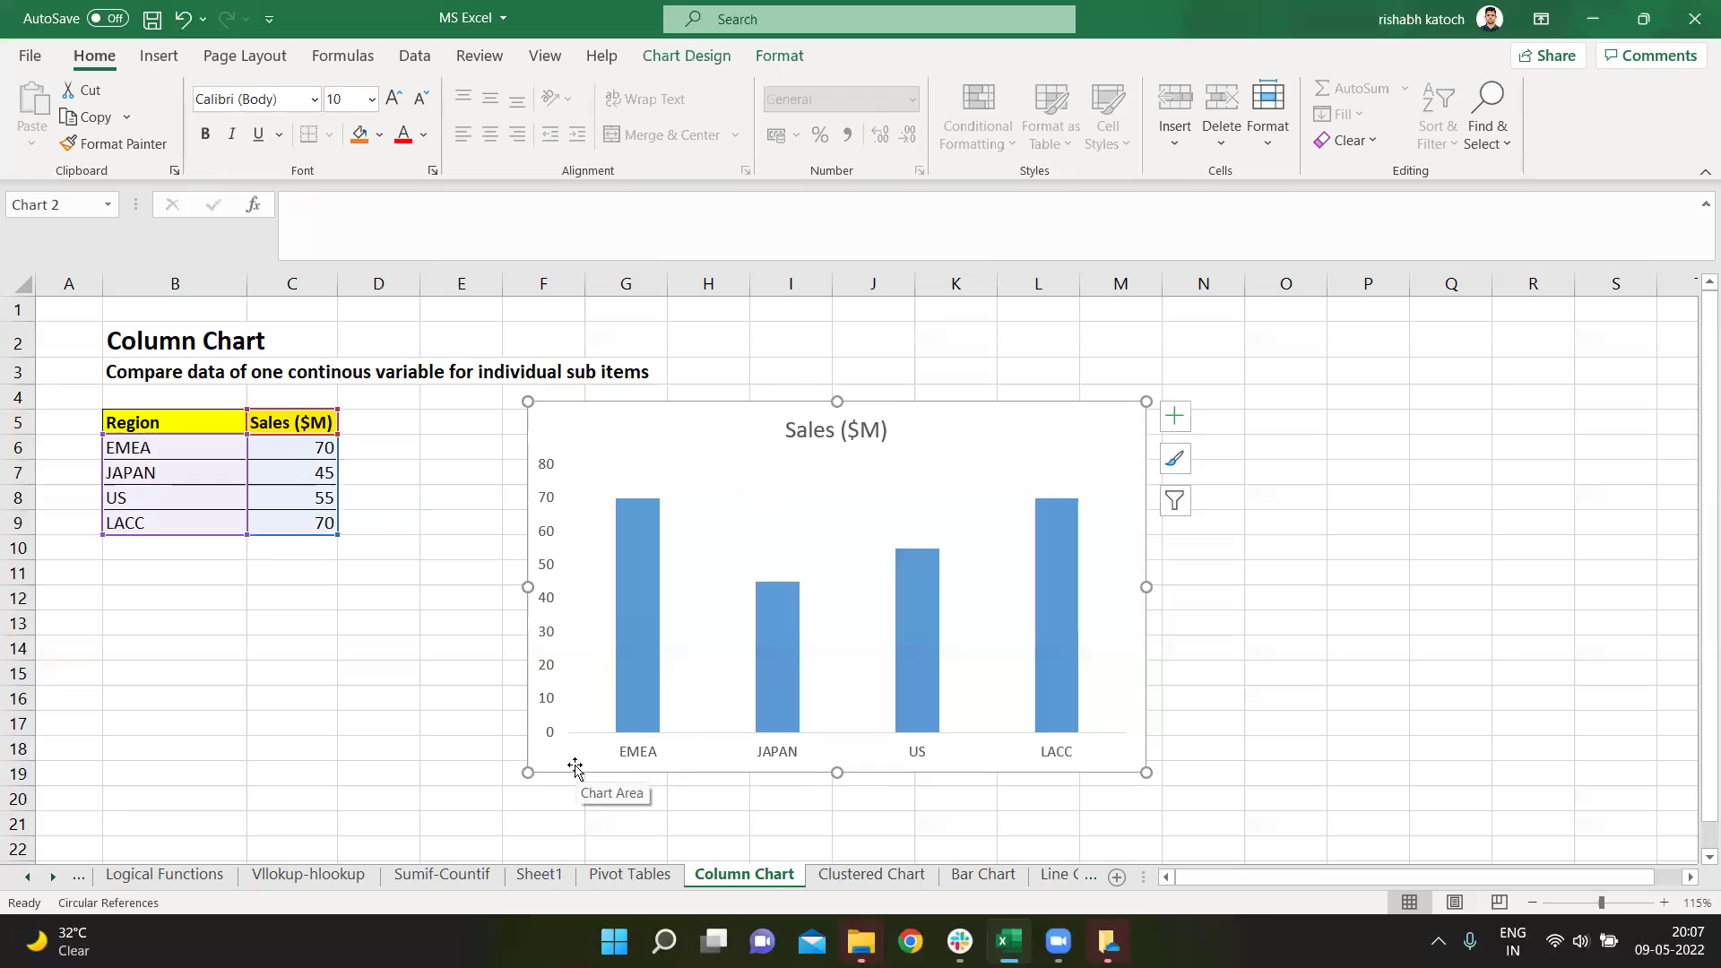
Add a row for INDIA with sales of 20 below LACC in B10:C10
{"action": "left_click", "coordinate": [165, 546]}
{"action": "type", "text": "INDIA"}
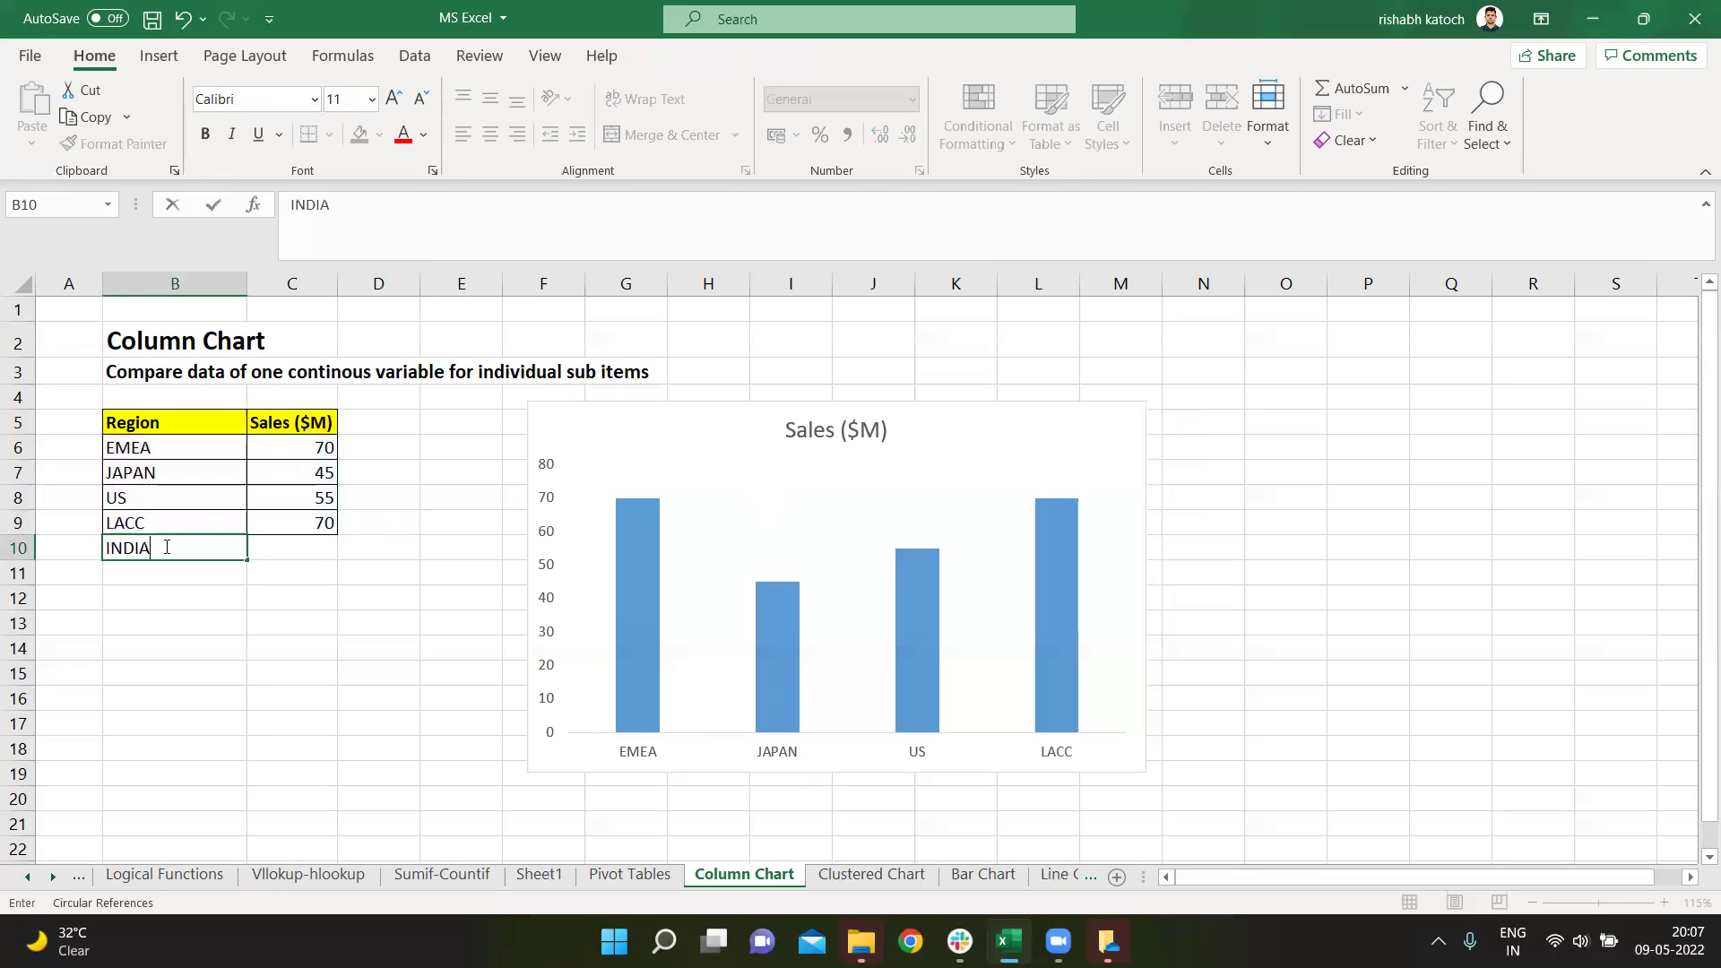
{"action": "key", "text": "Tab"}
{"action": "type", "text": "20"}
{"action": "key", "text": "Tab"}
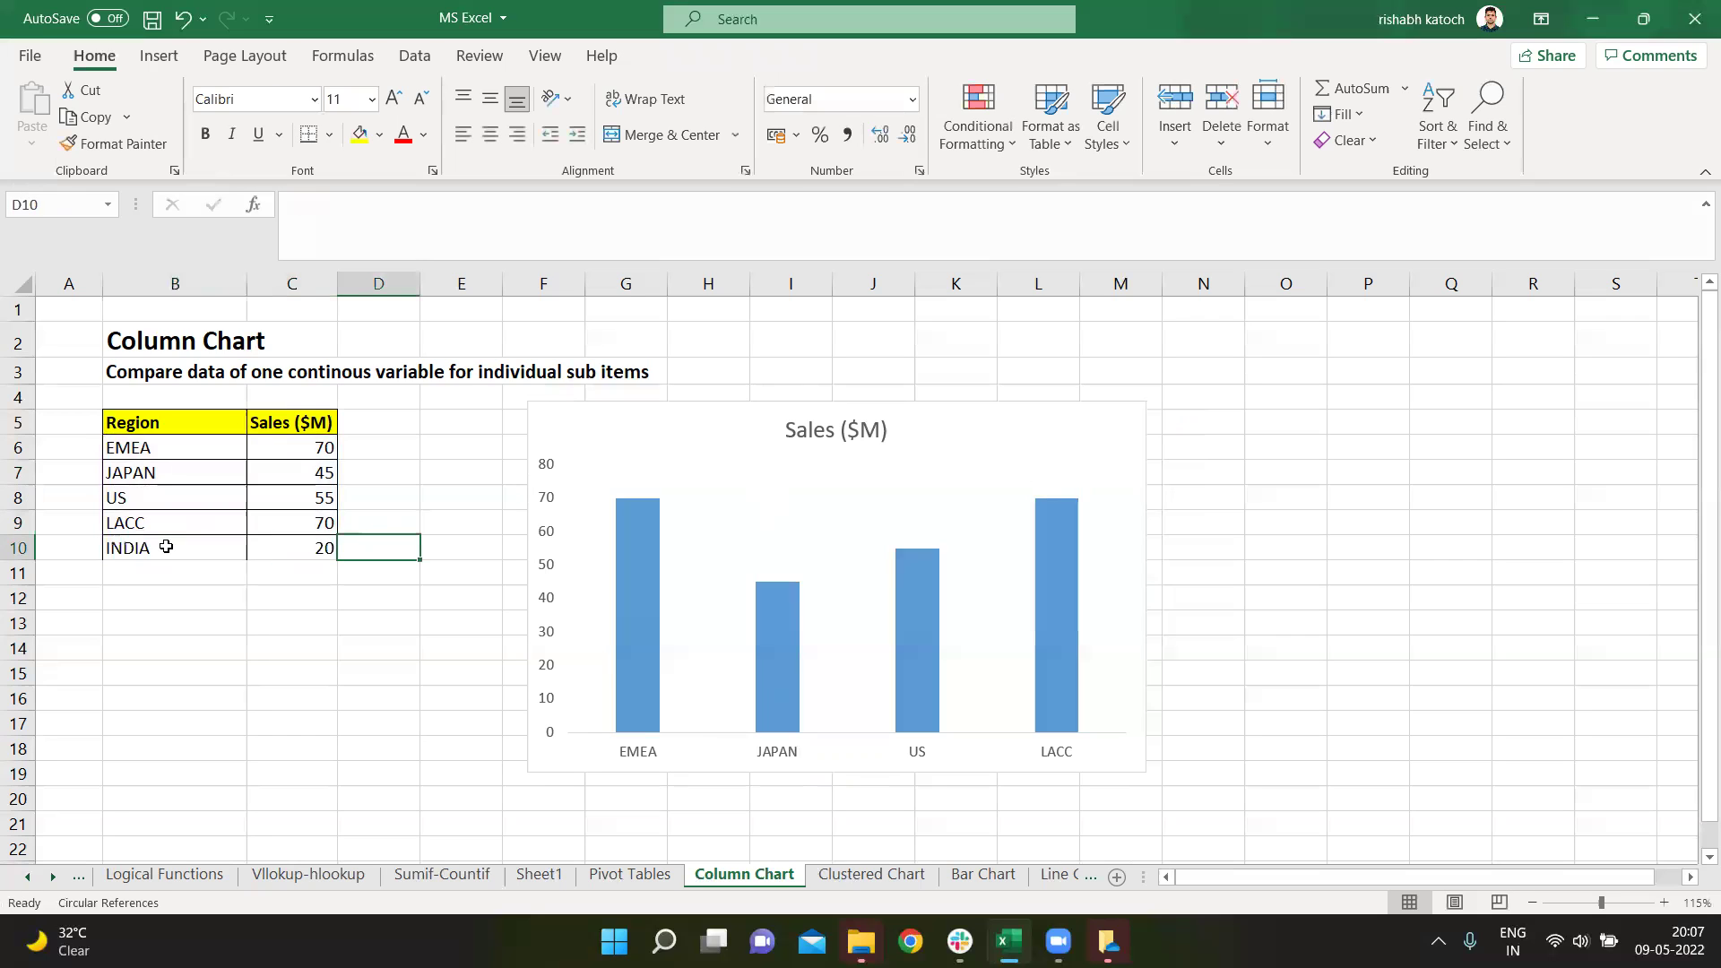
Extend the chart's data range to B5:C10 so that it includes the INDIA row
{"action": "left_click", "coordinate": [682, 405]}
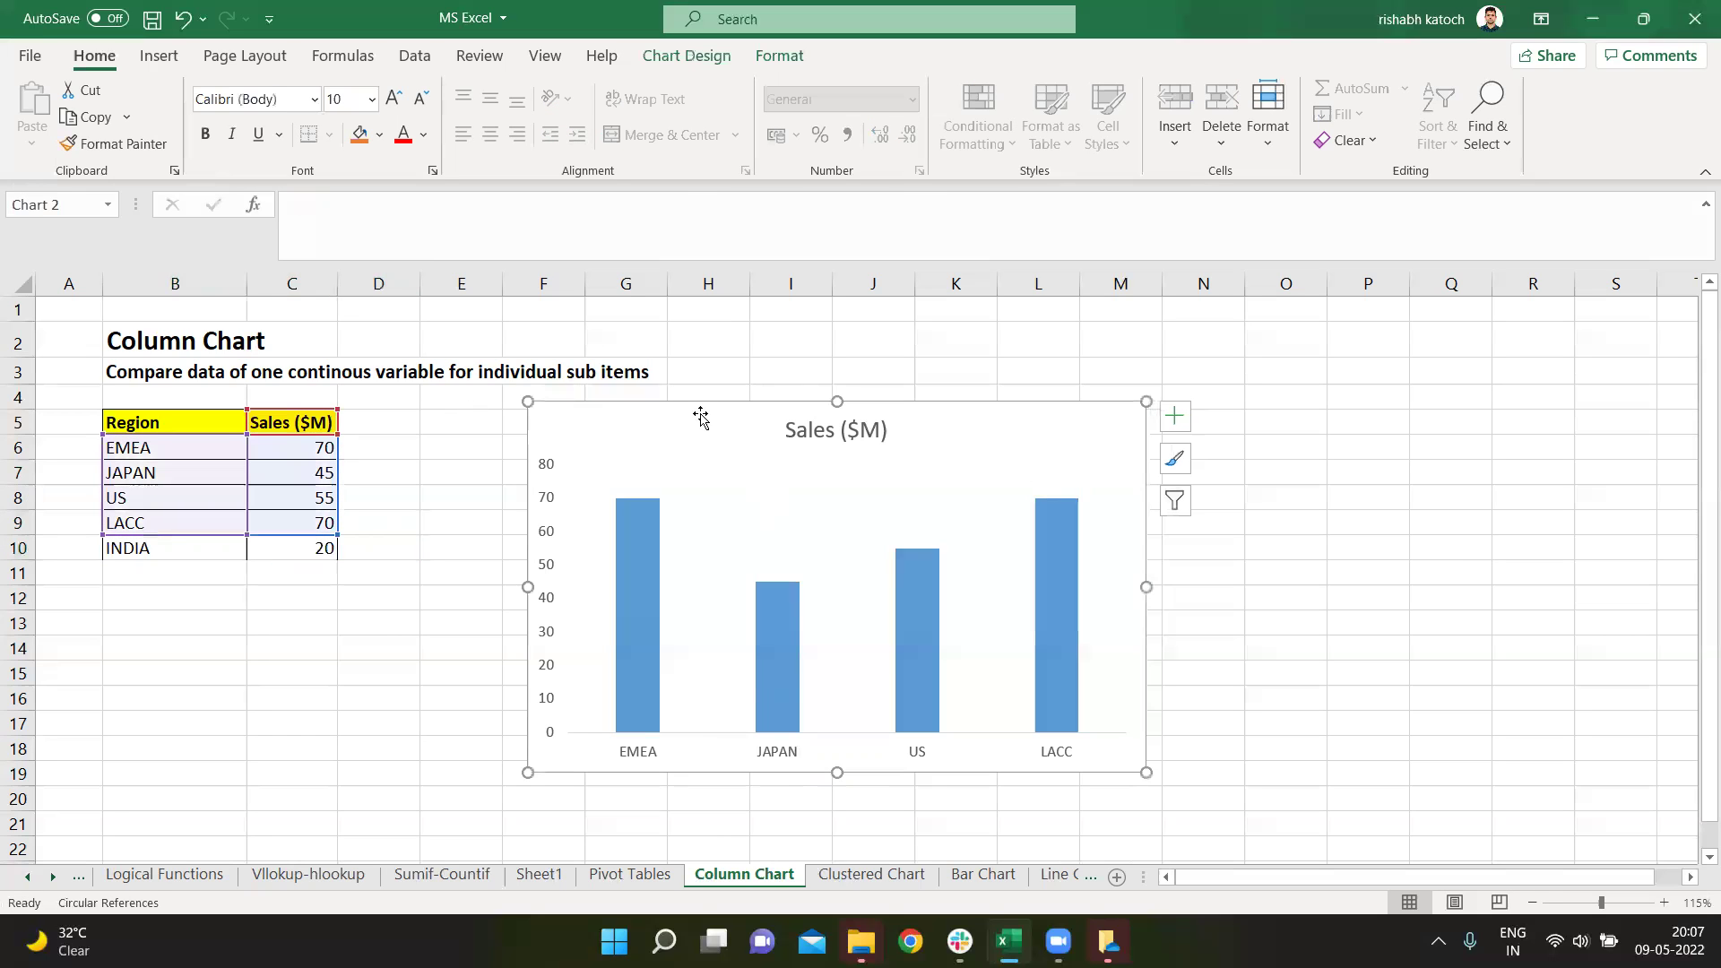
{"action": "right_click", "coordinate": [710, 434]}
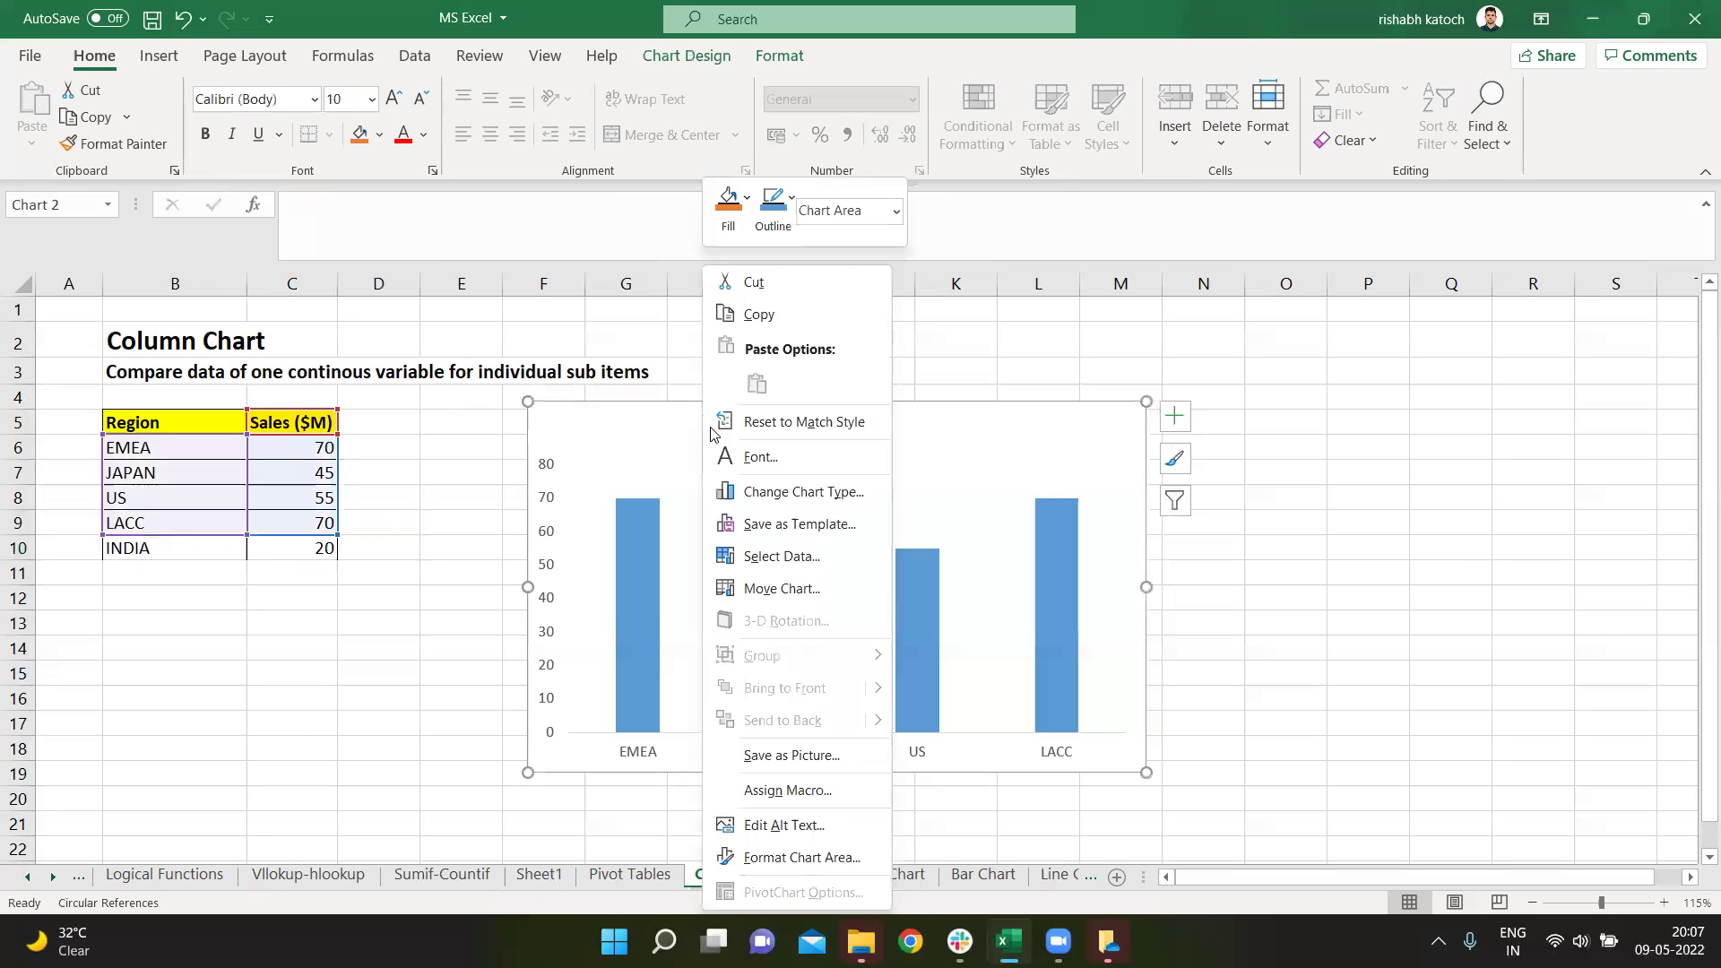
{"action": "left_click", "coordinate": [845, 560]}
{"action": "left_click_drag", "start_coordinate": [139, 421], "coordinate": [300, 549]}
{"action": "left_click", "coordinate": [831, 613]}
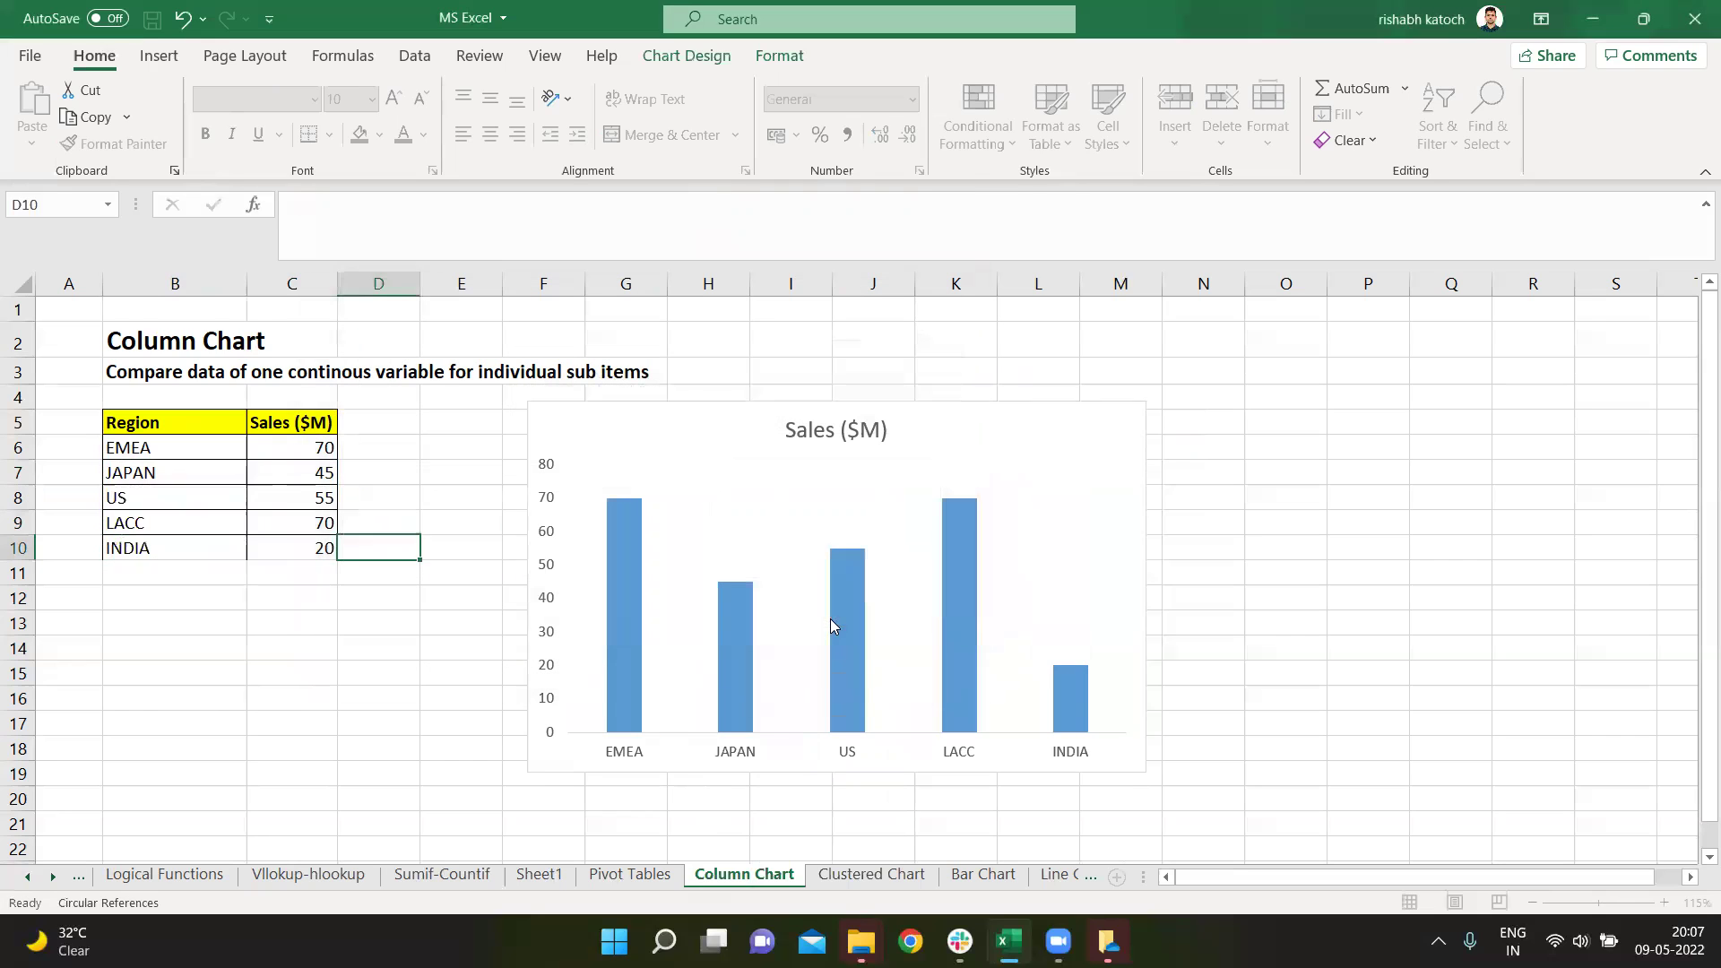
Examine the chart's source data, highlighting the Region column in B5:B10
{"action": "left_click", "coordinate": [1532, 748]}
{"action": "left_click", "coordinate": [983, 430]}
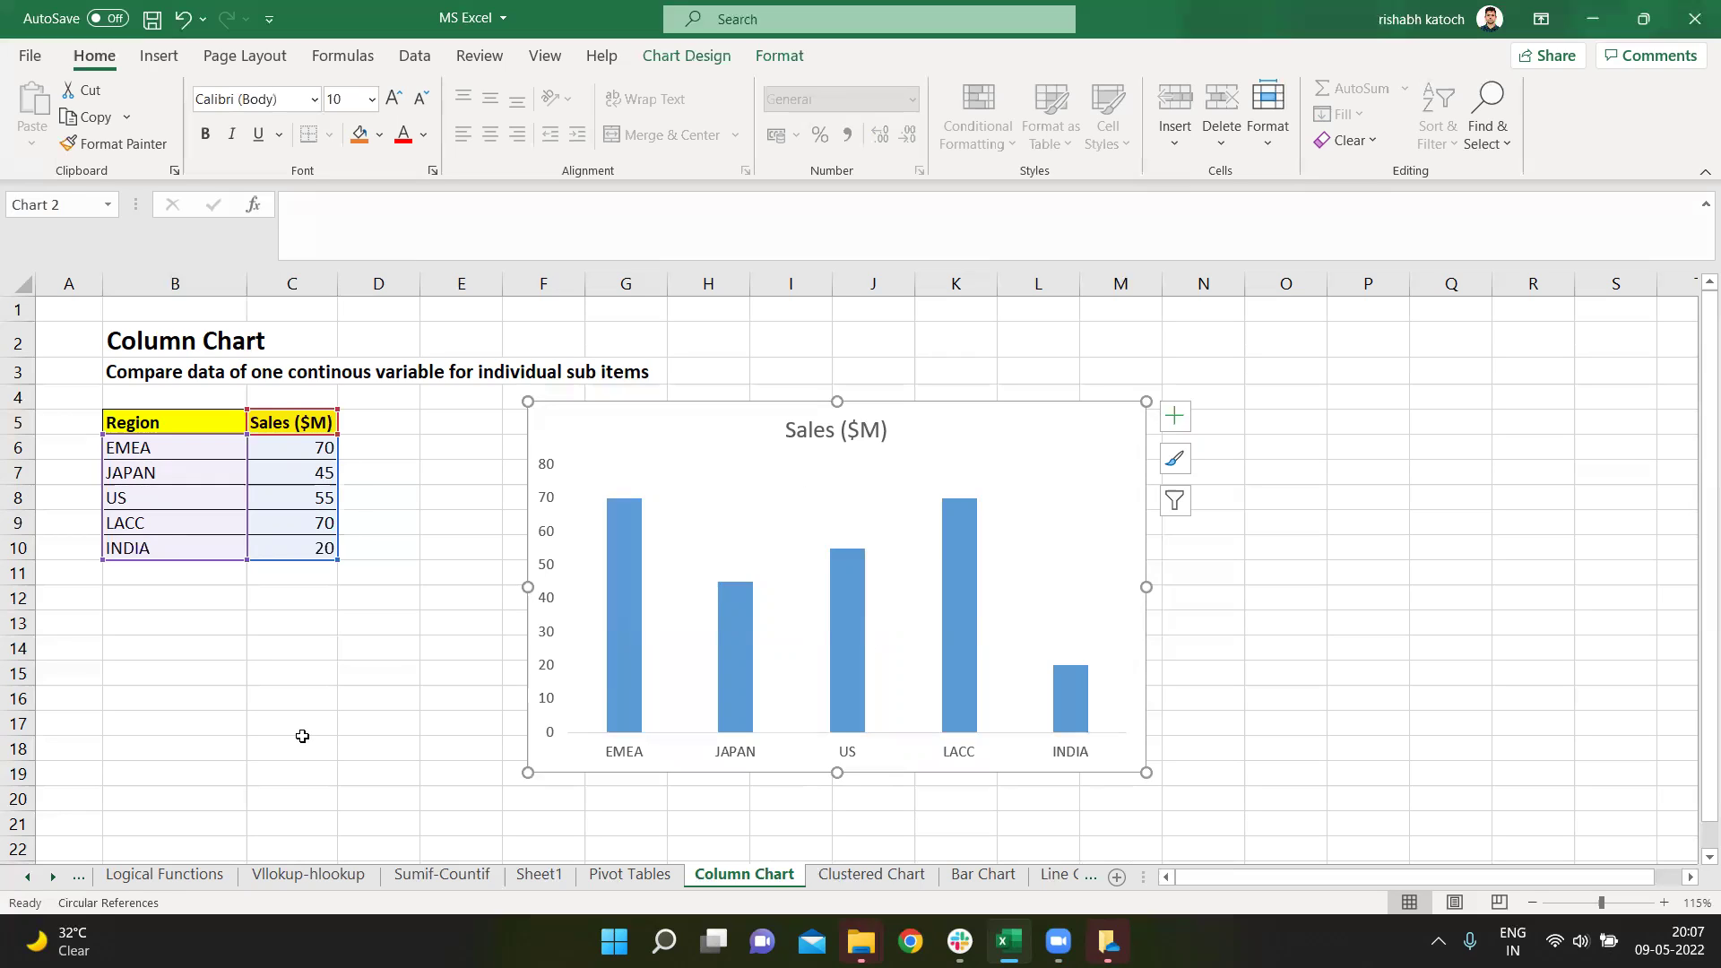
{"action": "left_click_drag", "start_coordinate": [176, 420], "coordinate": [159, 543]}
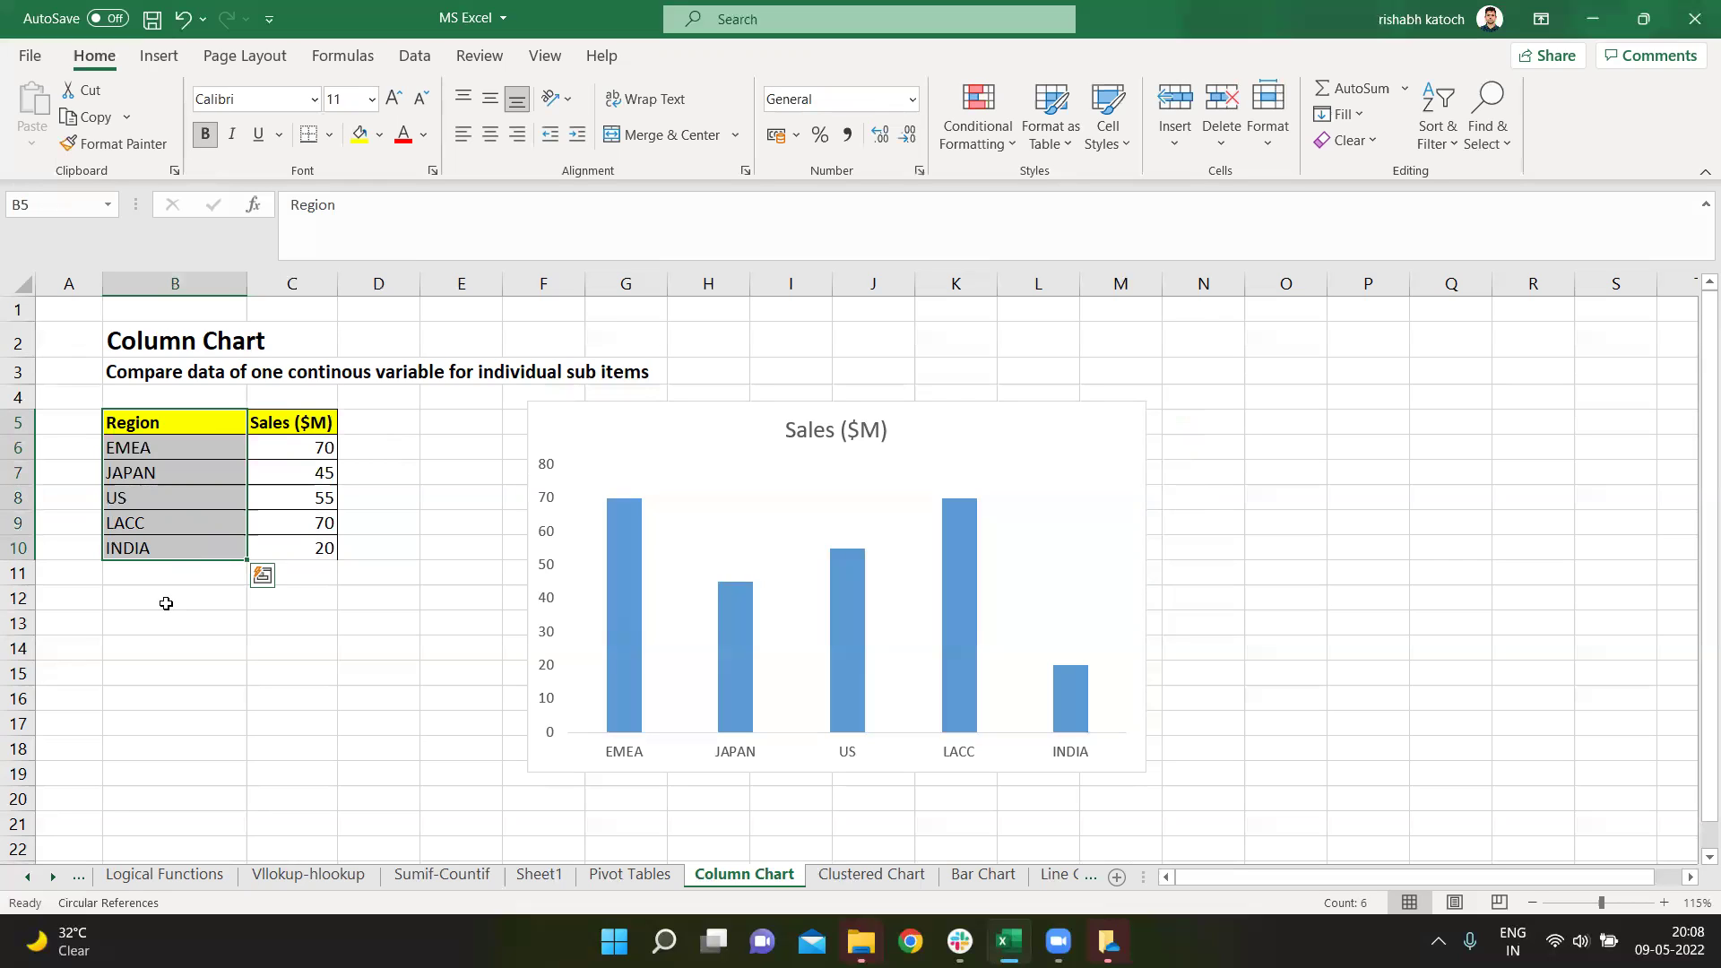
{"action": "left_click_drag", "start_coordinate": [184, 422], "coordinate": [180, 546]}
Delete the existing Sales ($M) chart from the sheet
{"action": "left_click", "coordinate": [539, 426]}
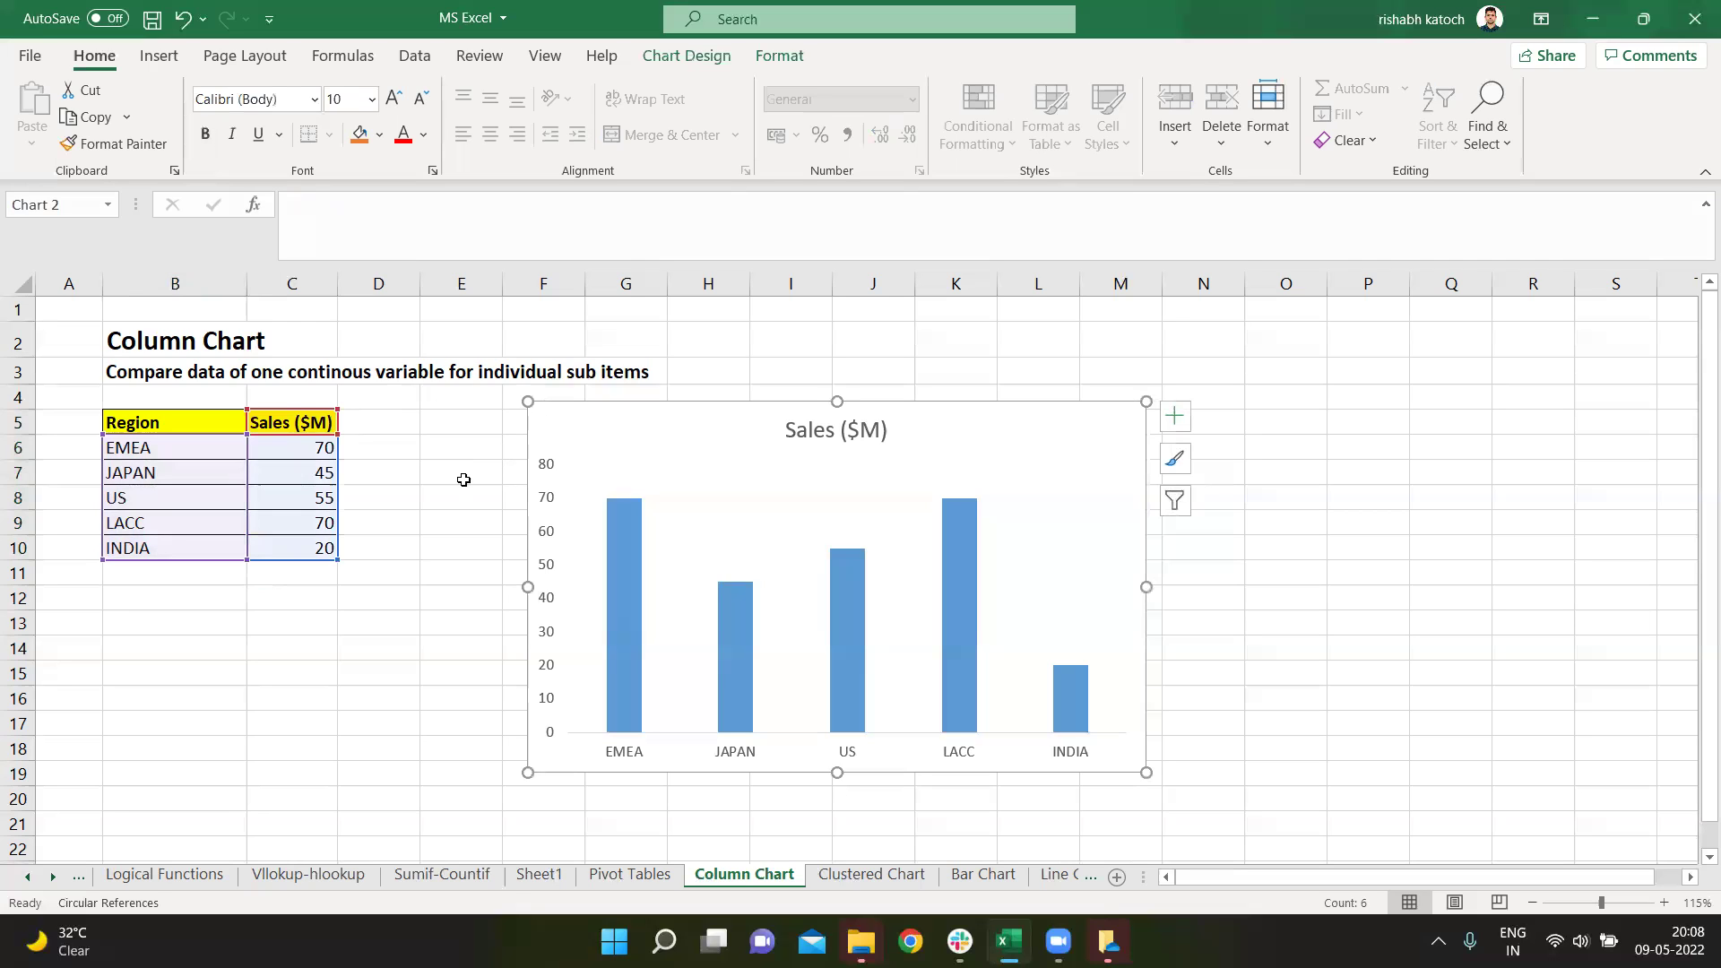
{"action": "key", "text": "Delete"}
{"action": "left_click", "coordinate": [457, 595]}
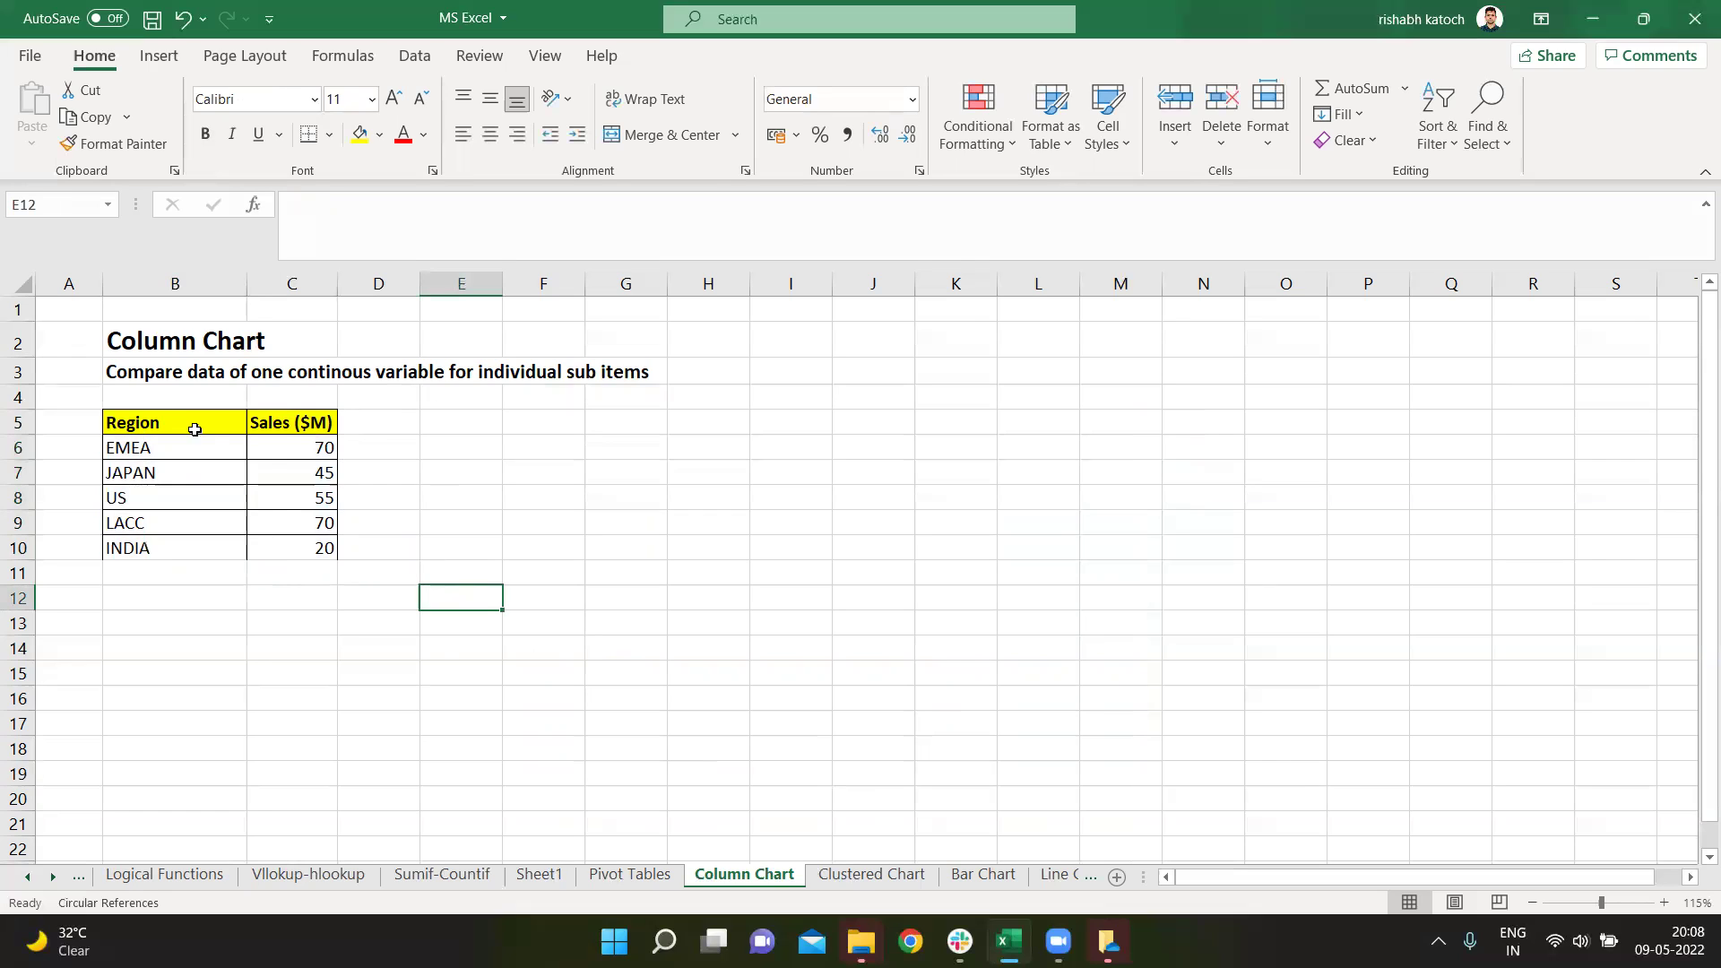
Insert the recommended Clustered Column chart for the Region and Sales ($M) data in B5:C10
{"action": "left_click_drag", "start_coordinate": [160, 418], "coordinate": [303, 542]}
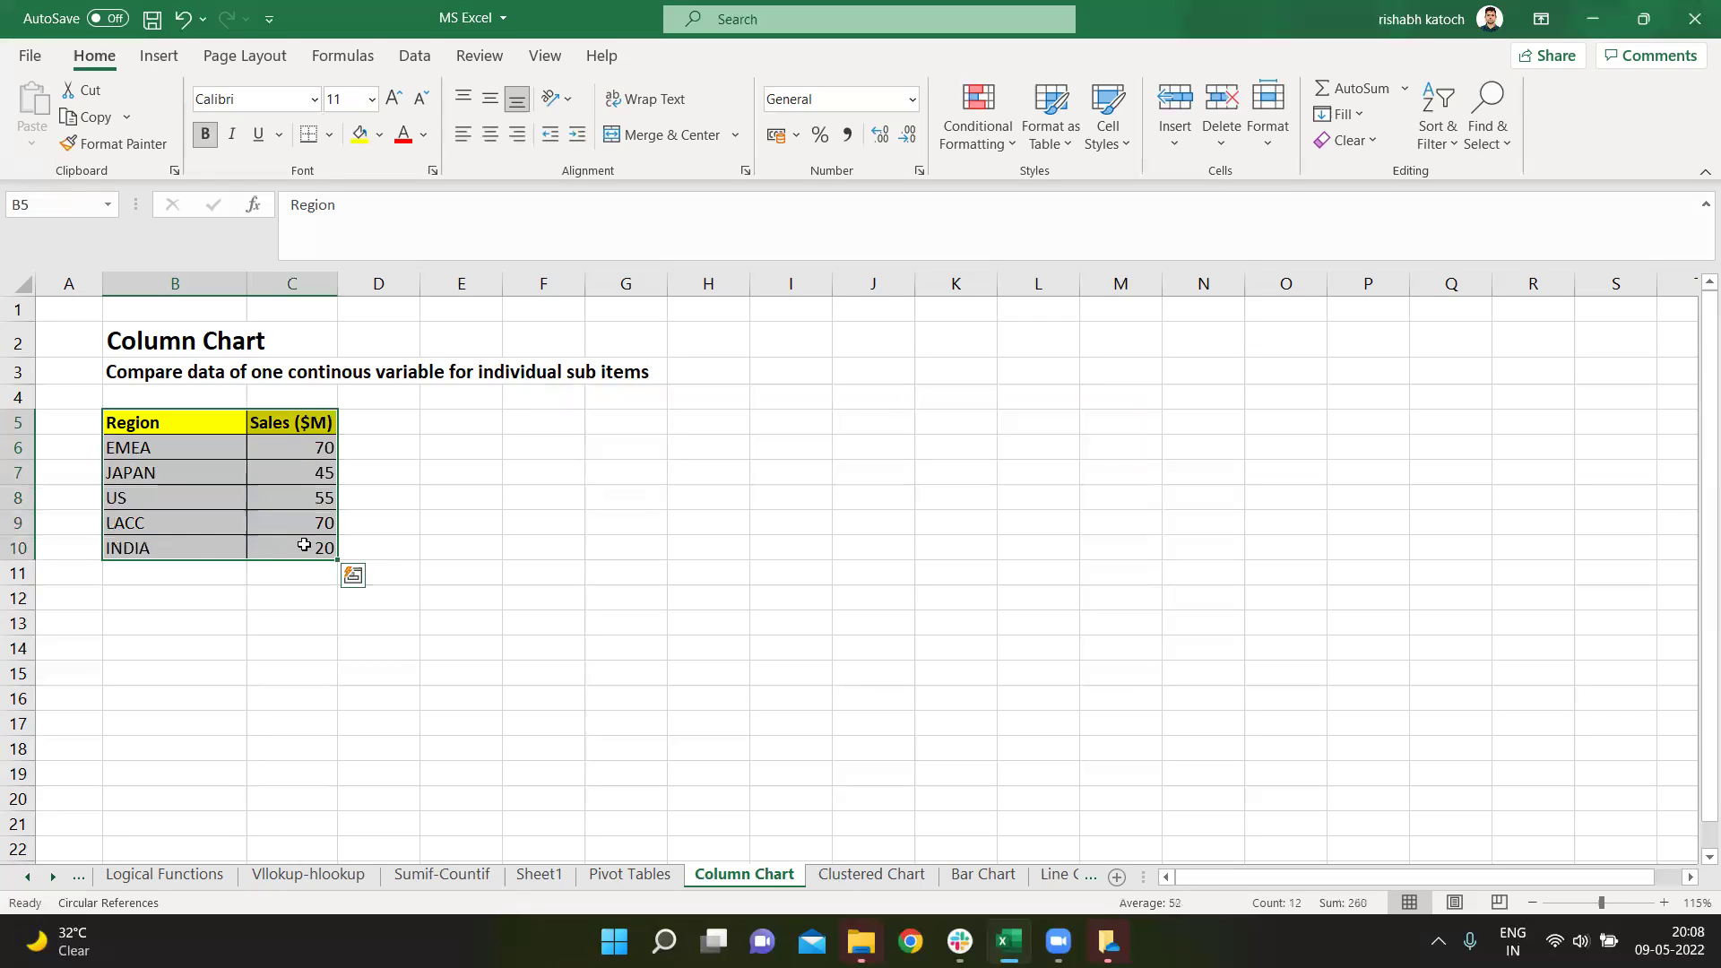
{"action": "left_click", "coordinate": [159, 56]}
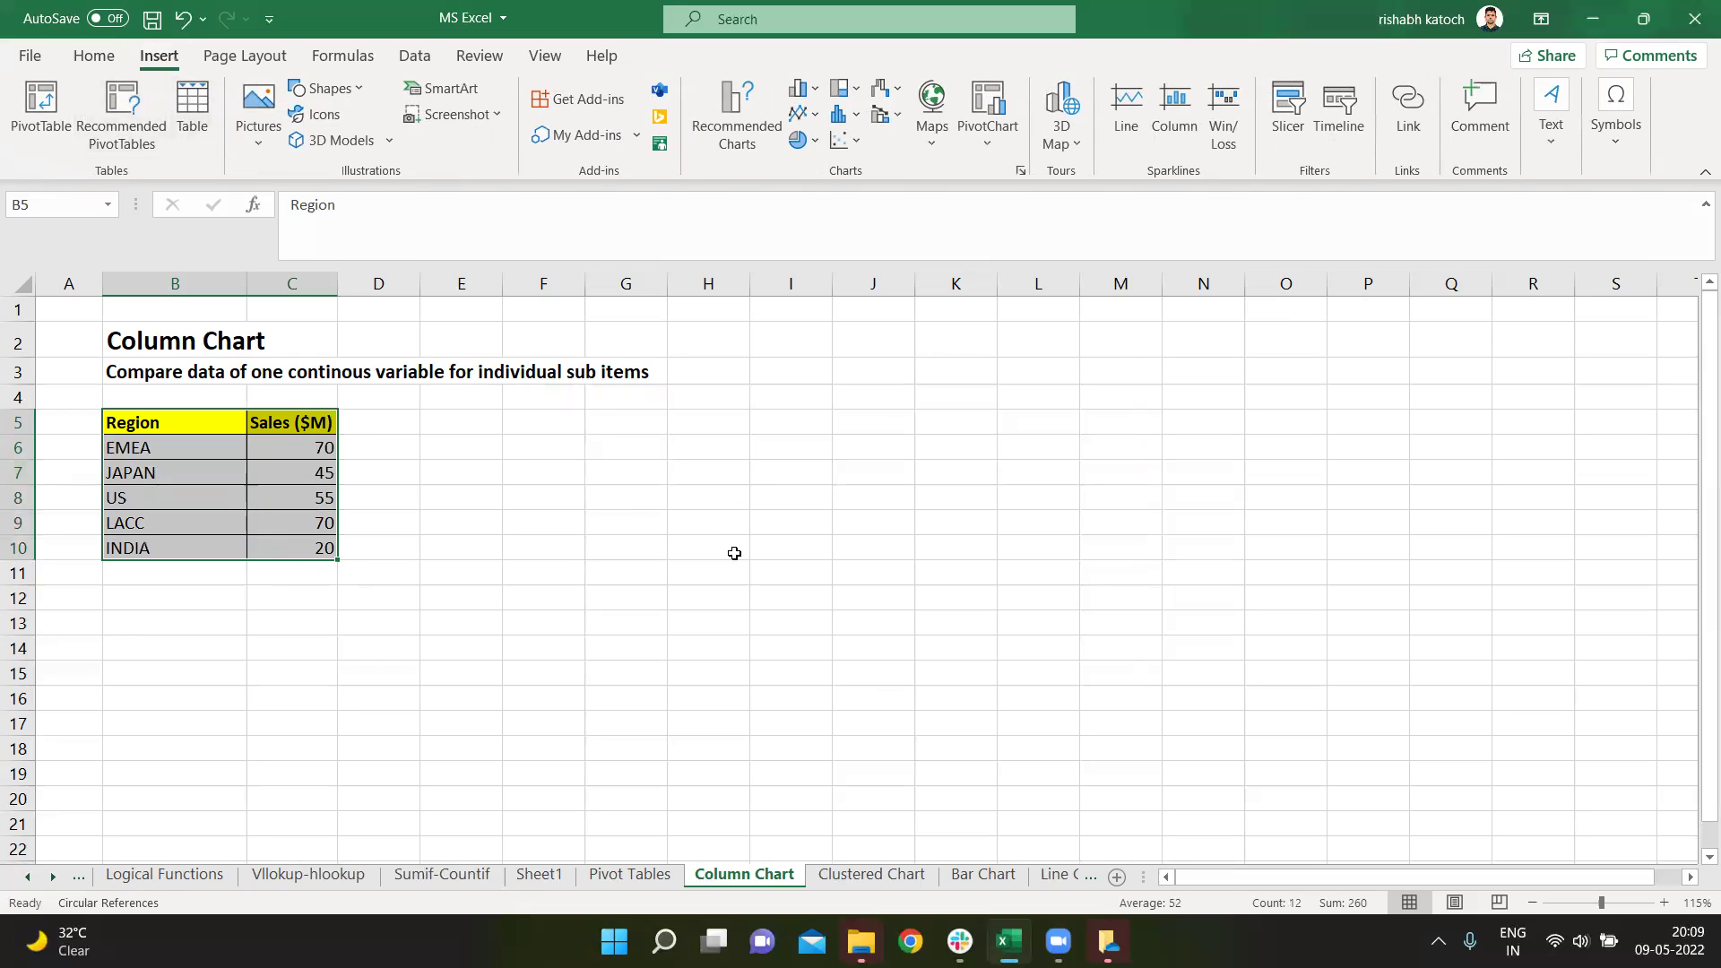
{"action": "left_click", "coordinate": [804, 95]}
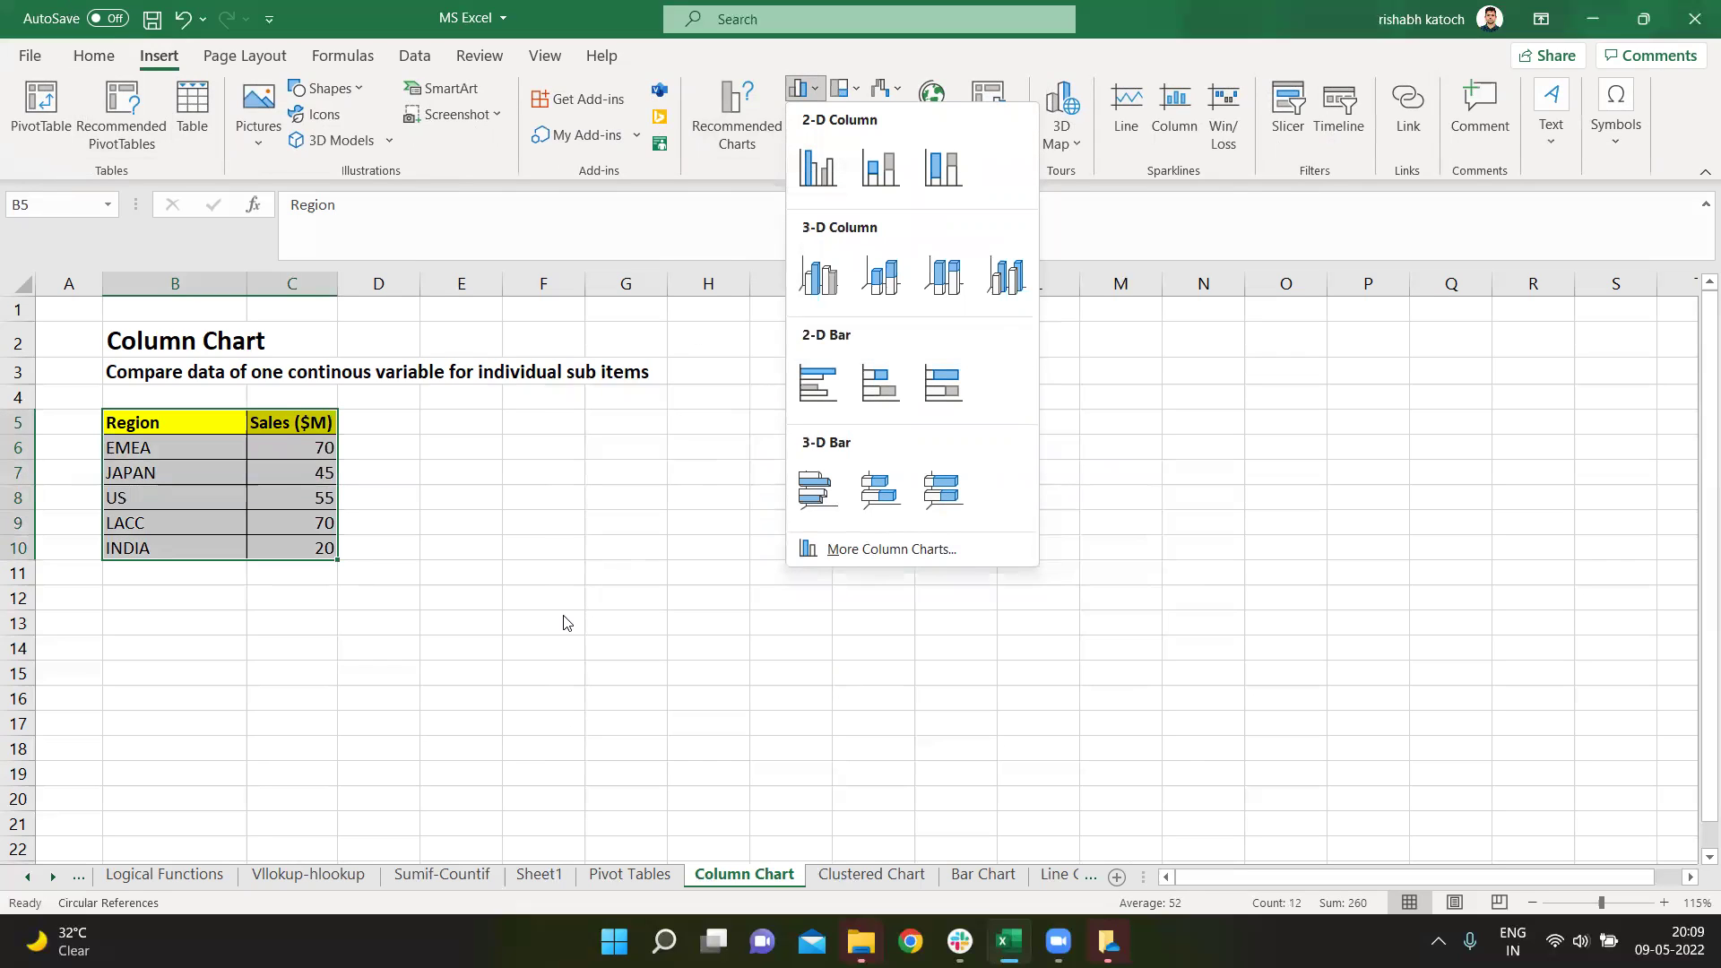
{"action": "left_click", "coordinate": [721, 141]}
{"action": "scroll", "coordinate": [660, 370], "scroll_direction": "down", "scroll_amount": 2}
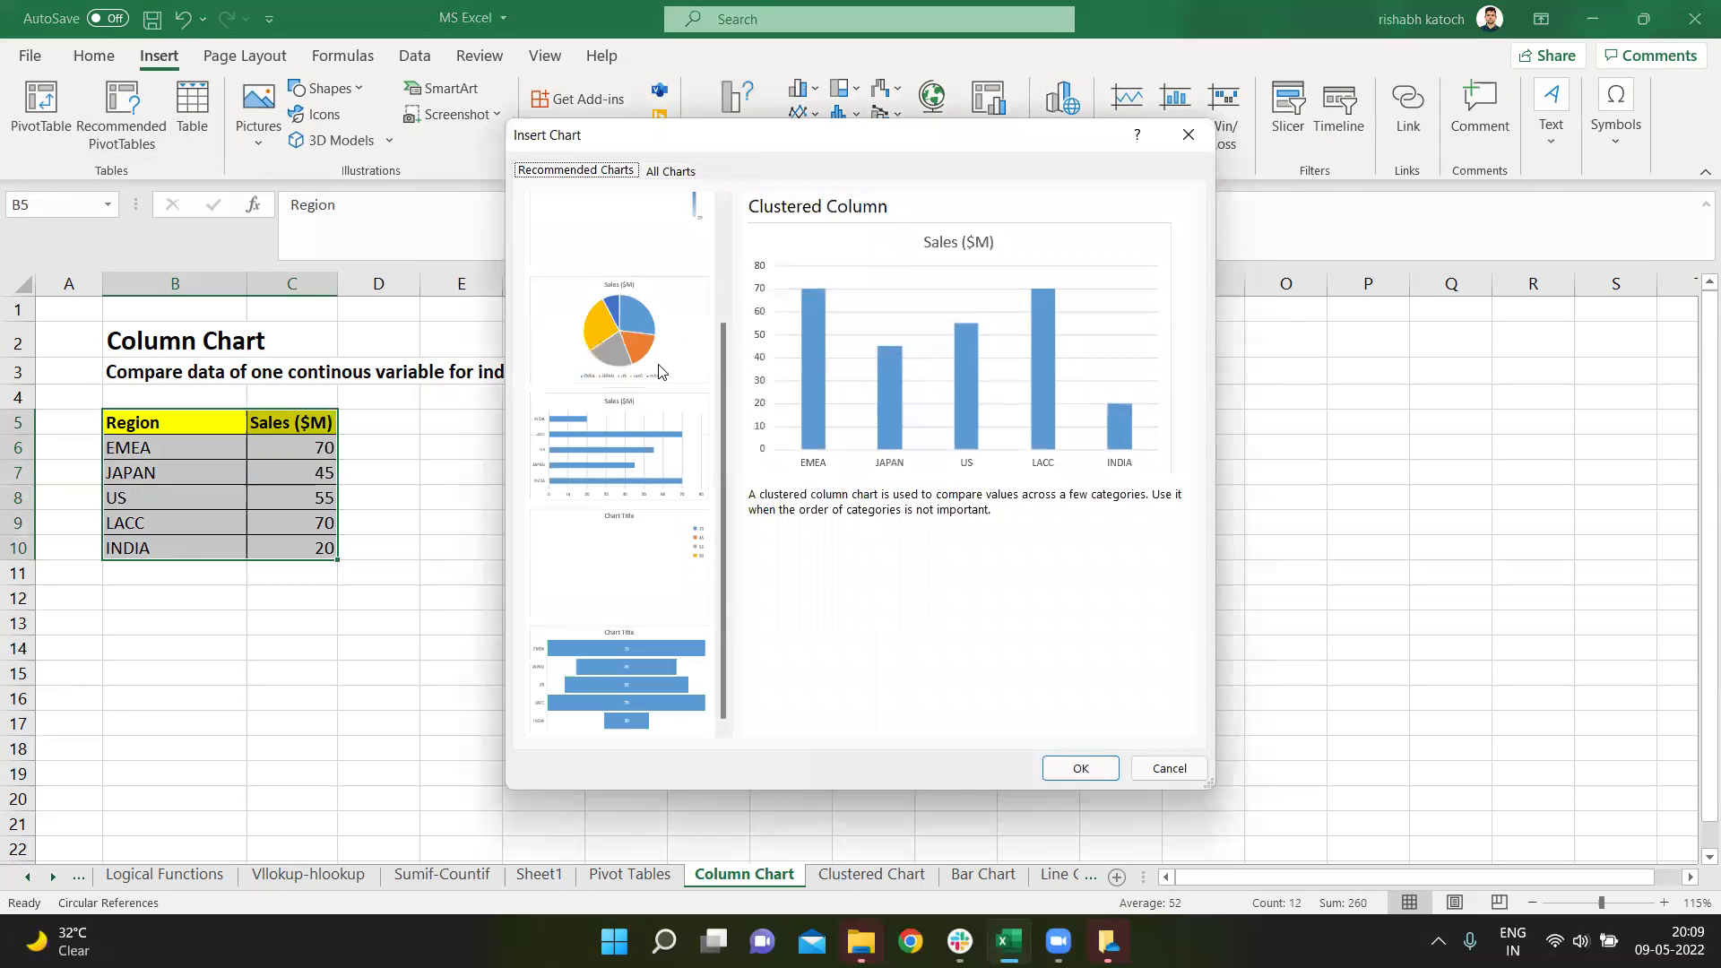
{"action": "scroll", "coordinate": [661, 370], "scroll_direction": "up", "scroll_amount": 2}
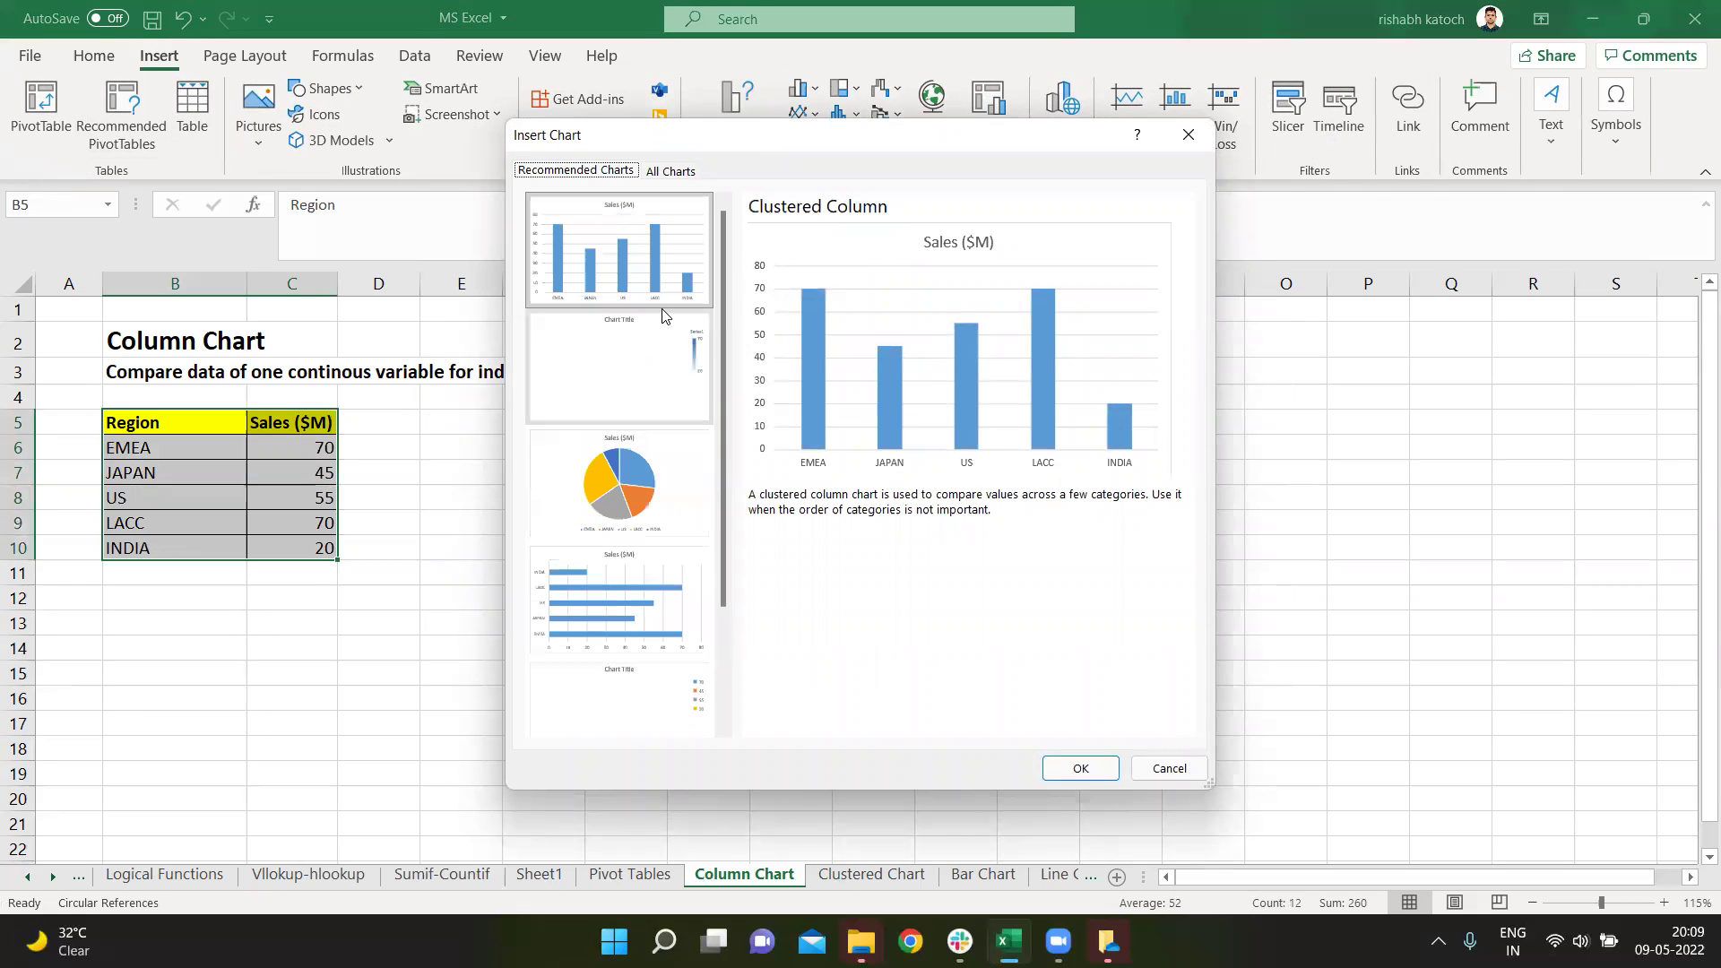
{"action": "scroll", "coordinate": [641, 444], "scroll_direction": "down", "scroll_amount": 2}
{"action": "scroll", "coordinate": [644, 542], "scroll_direction": "up", "scroll_amount": 2}
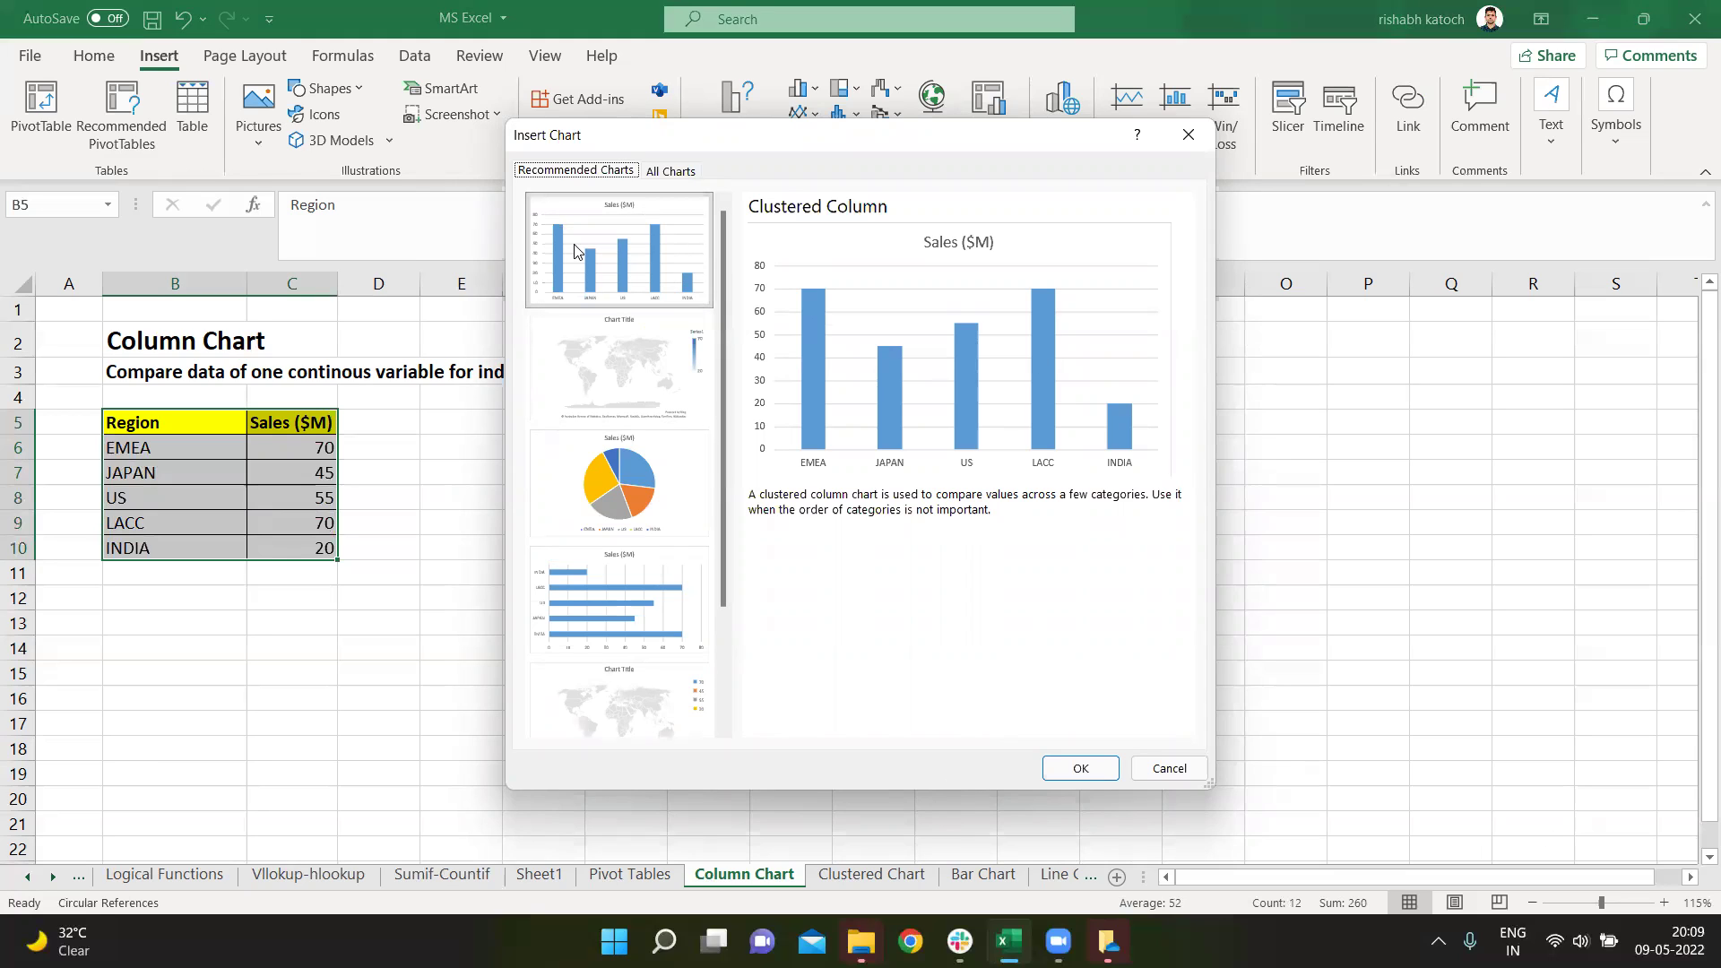
{"action": "left_click", "coordinate": [1080, 768]}
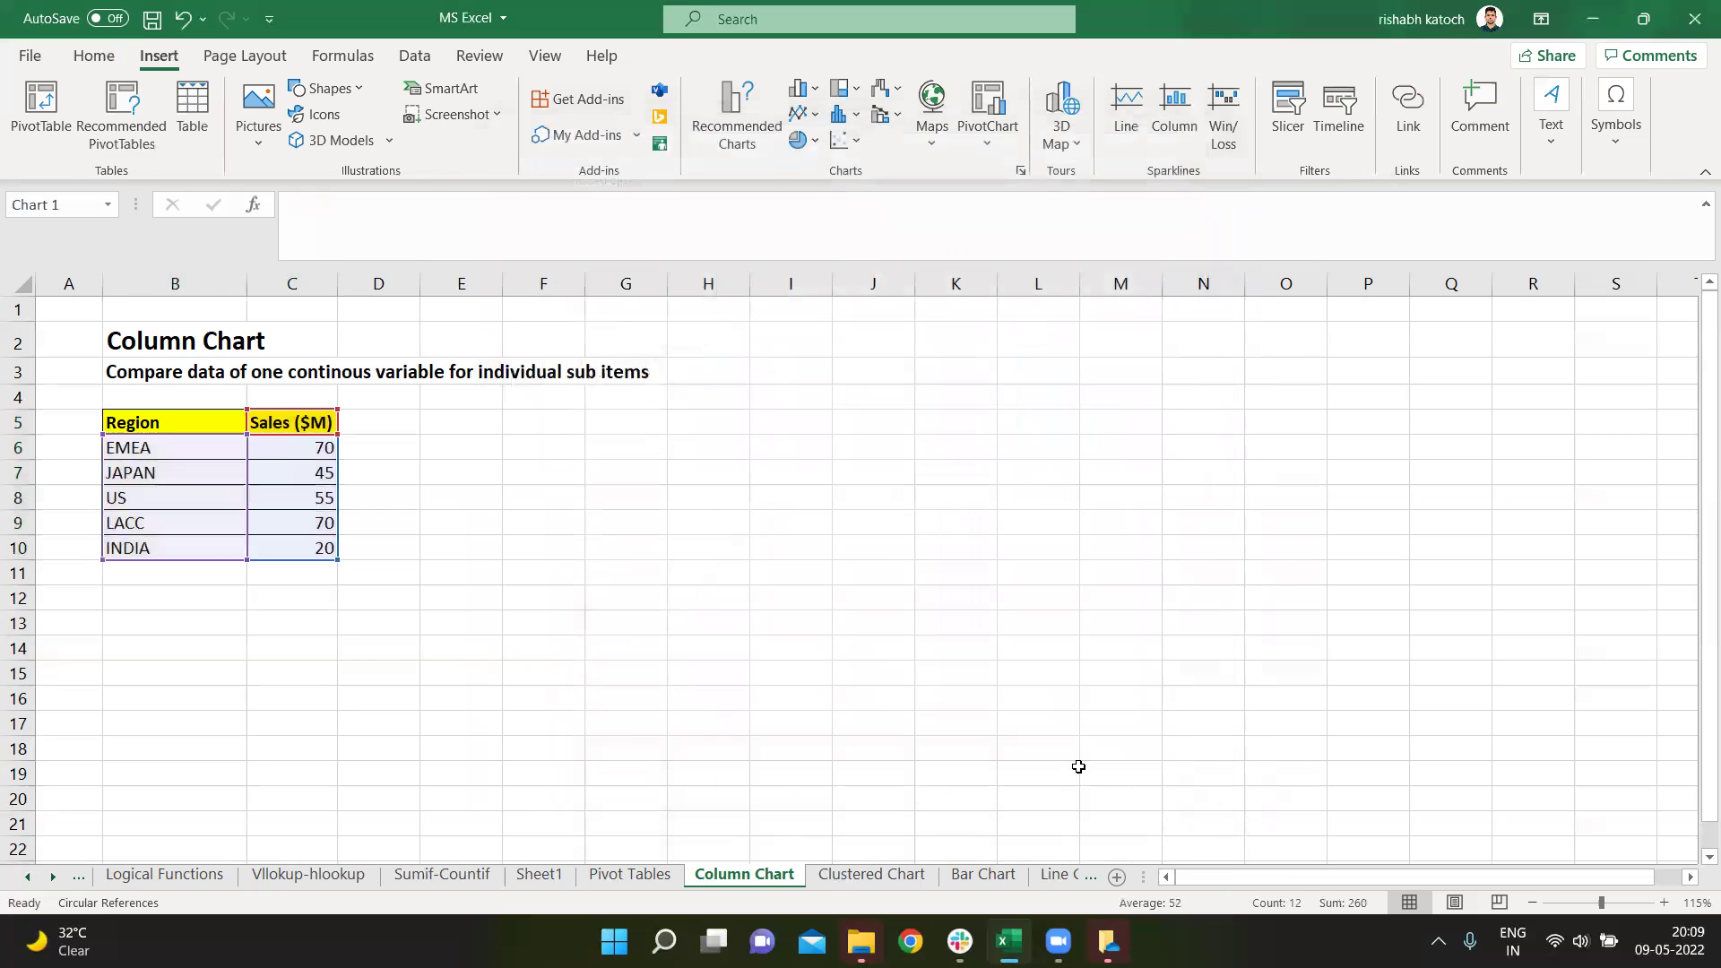
Remove the new chart's horizontal gridlines and move the chart closer to the table, with its upper corner around E5
{"action": "left_click", "coordinate": [706, 563]}
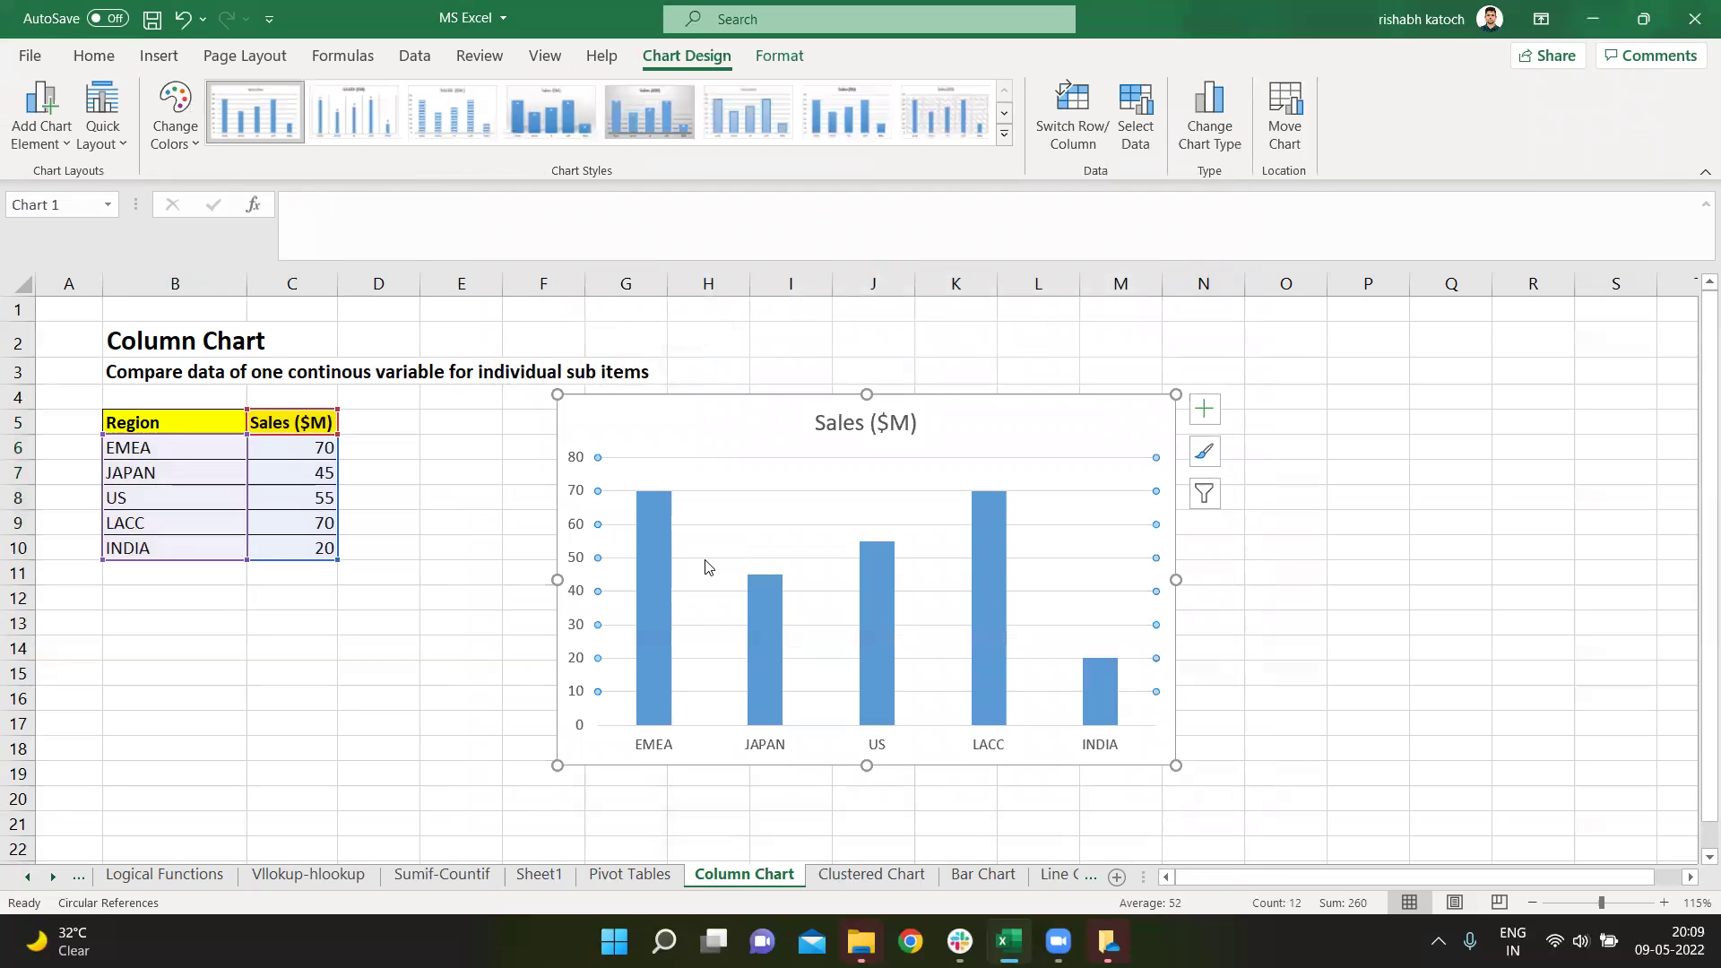
{"action": "key", "text": "Delete"}
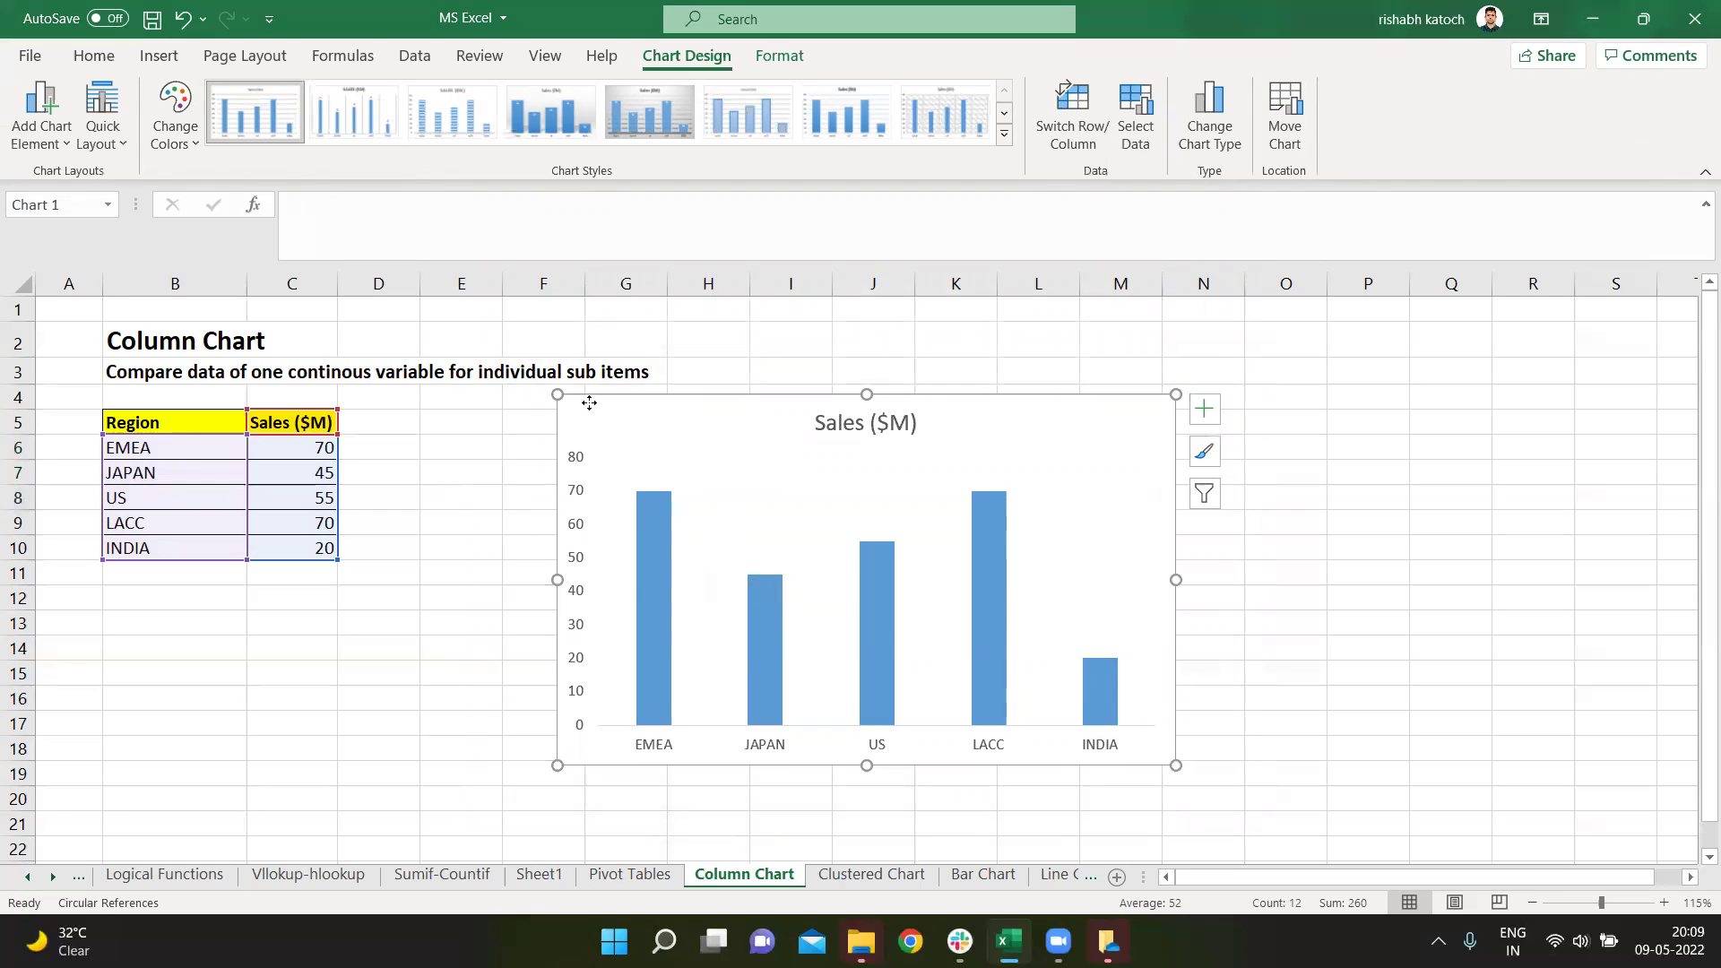
{"action": "left_click_drag", "start_coordinate": [577, 404], "coordinate": [453, 418]}
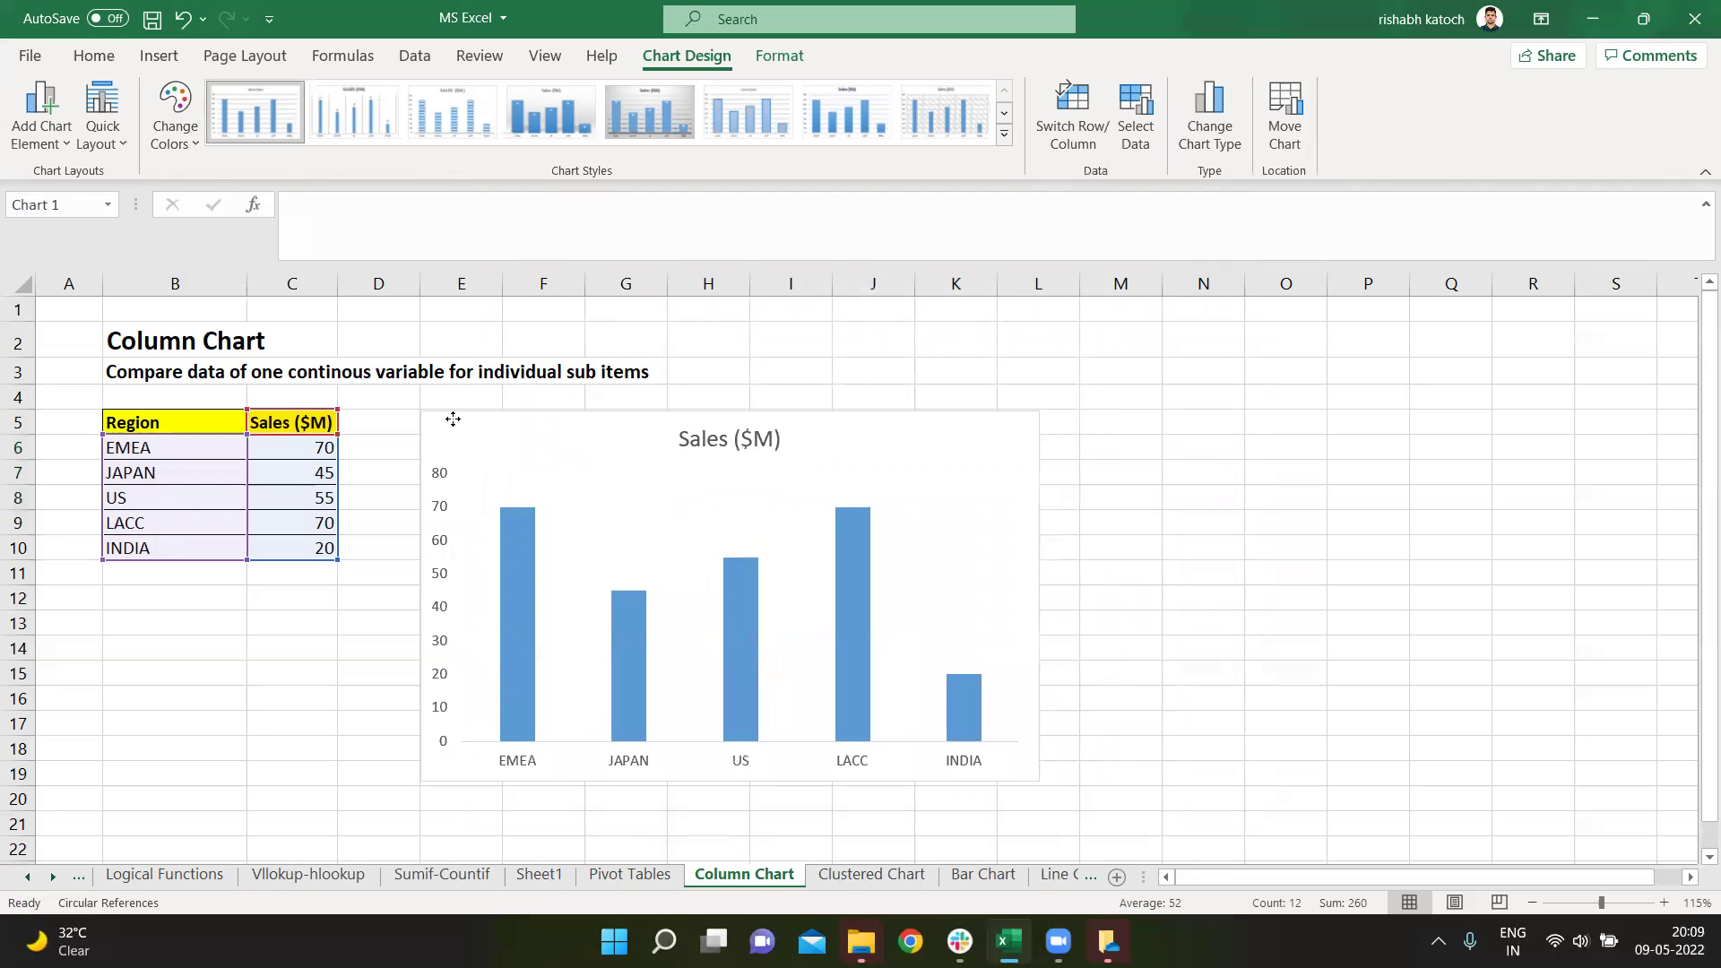